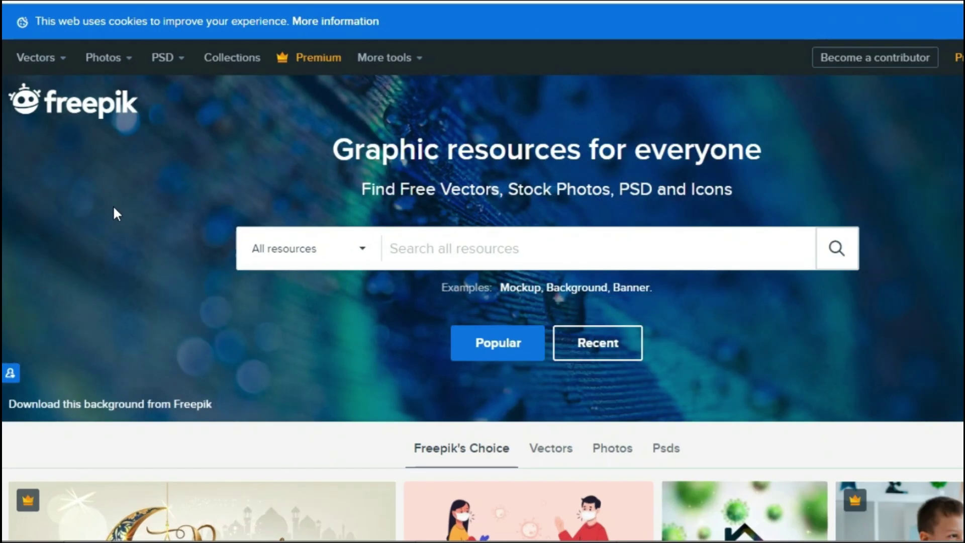
# Check the resource type filter options and scroll through the Freepik home page.
pyautogui.click(342, 250)
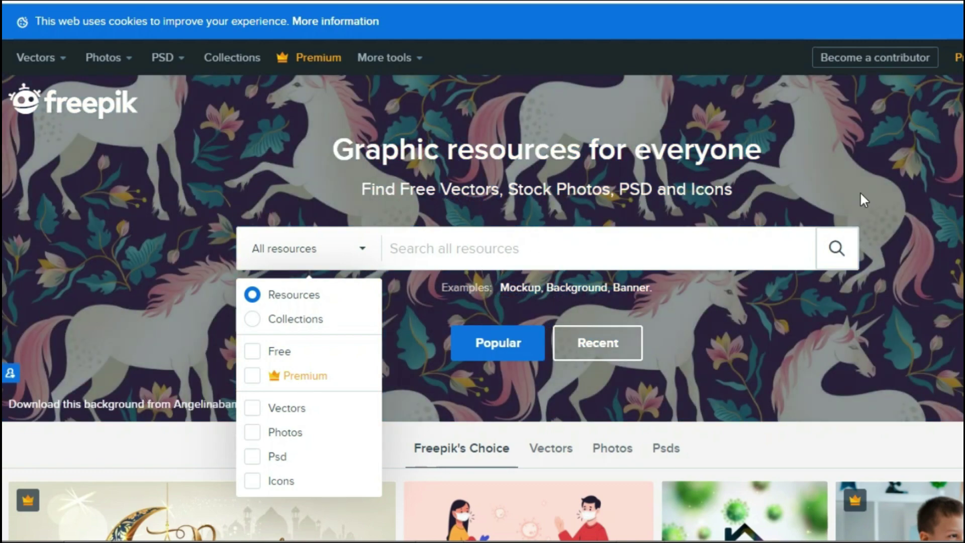
pyautogui.click(861, 200)
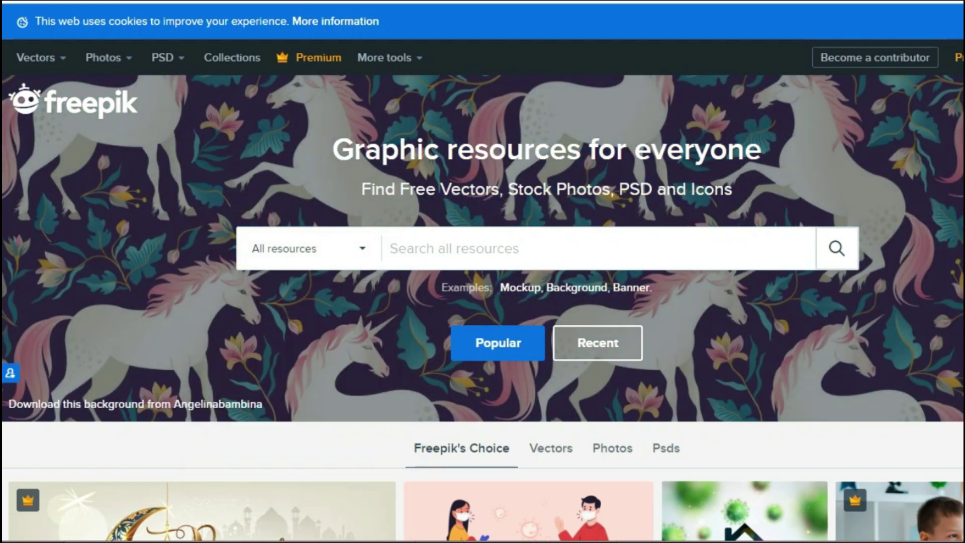
pyautogui.scroll(-5, 482, 271)
pyautogui.scroll(-5, 483, 271)
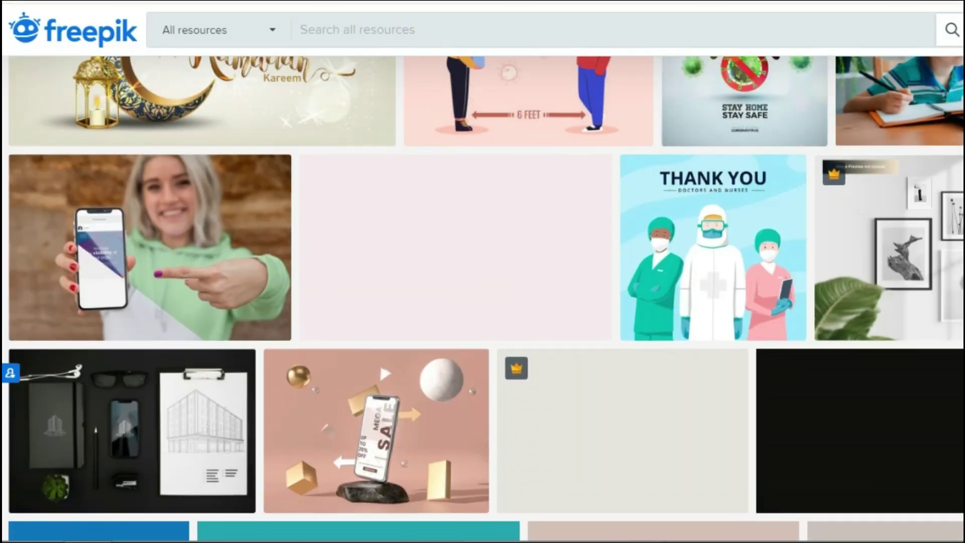
pyautogui.scroll(-5, 483, 271)
pyautogui.scroll(-1, 483, 272)
pyautogui.scroll(-5, 483, 271)
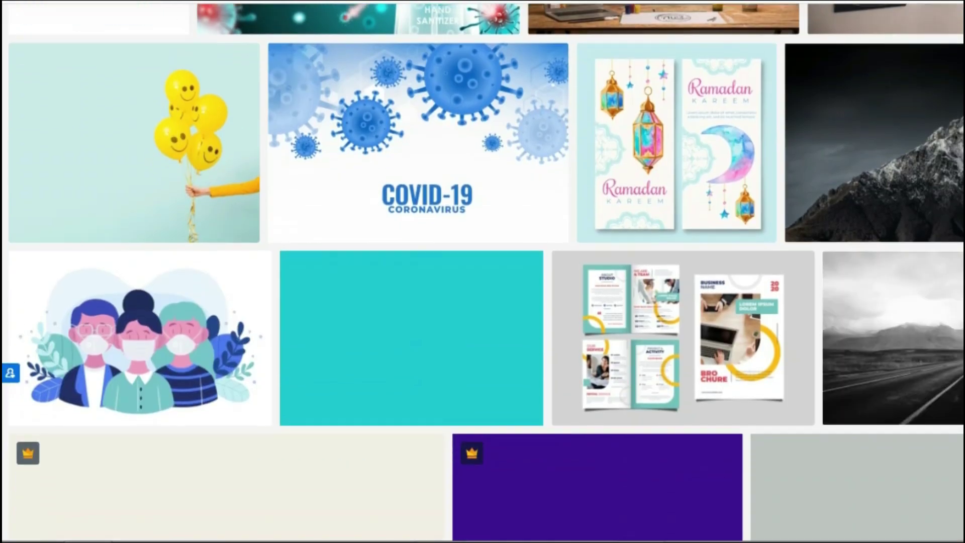
pyautogui.scroll(-5, 482, 271)
pyautogui.scroll(-1, 482, 272)
pyautogui.scroll(-5, 482, 272)
pyautogui.press('Home')
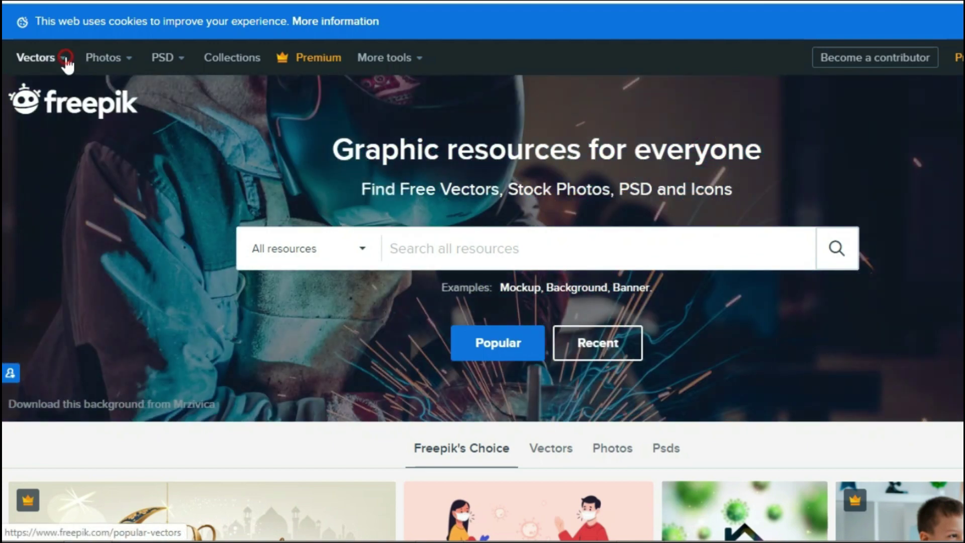
# Browse the popular photo and PSD category lists.
pyautogui.click(65, 59)
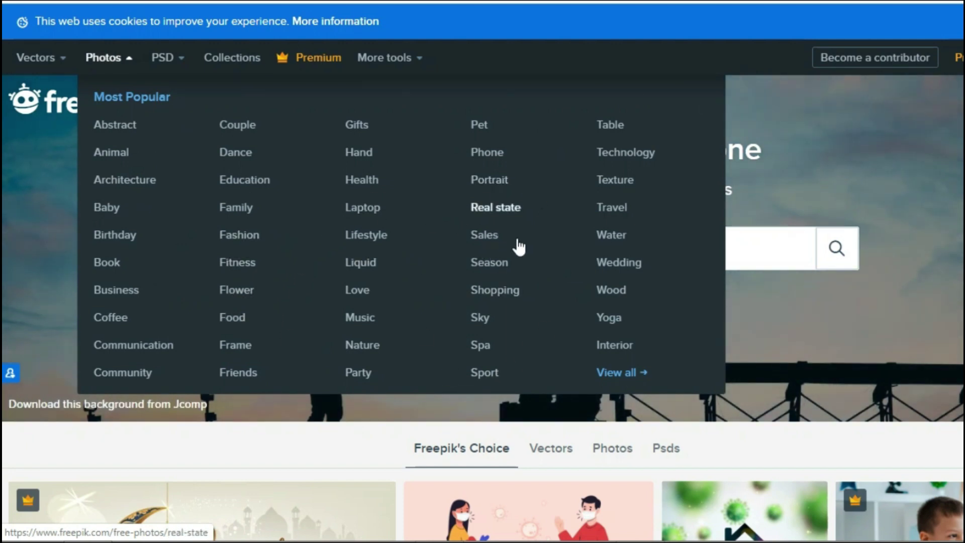
pyautogui.click(184, 50)
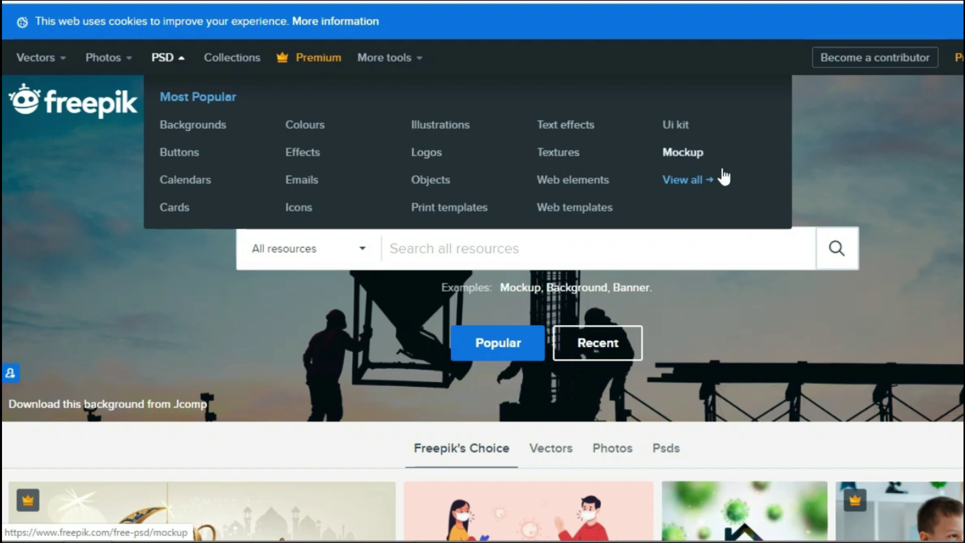
pyautogui.click(732, 191)
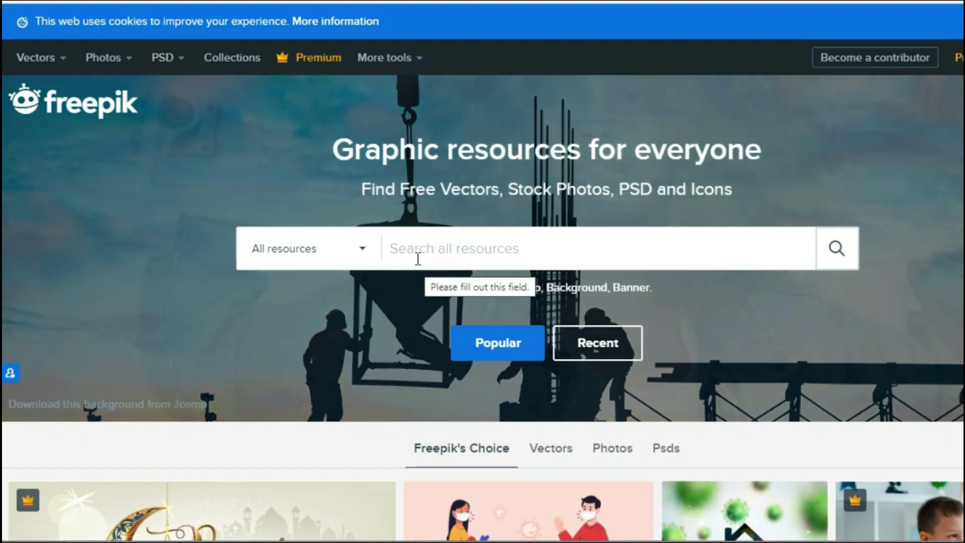
# Search Freepik for 'youtube' and open the 'Youtube player icon with flat design' result.
pyautogui.click(418, 254)
pyautogui.write('you')
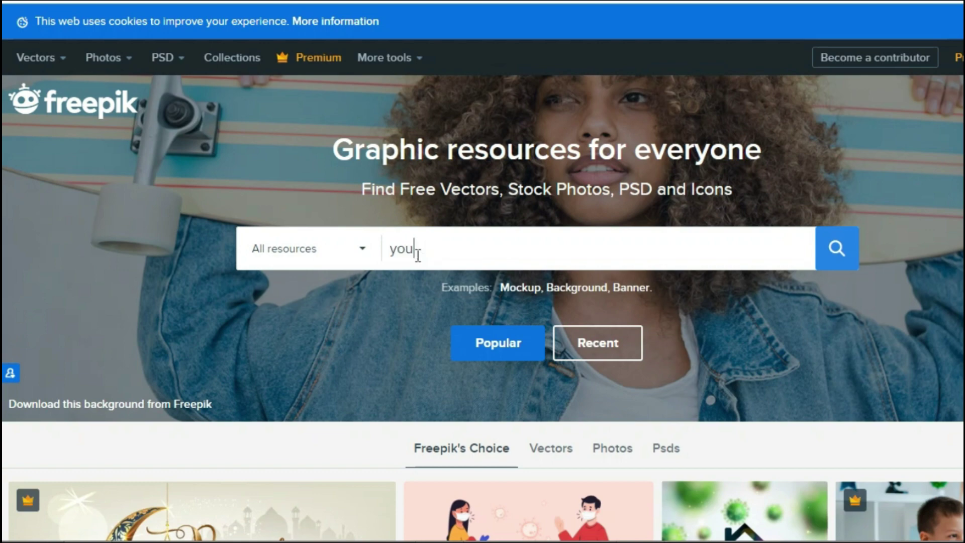
pyautogui.write('tub')
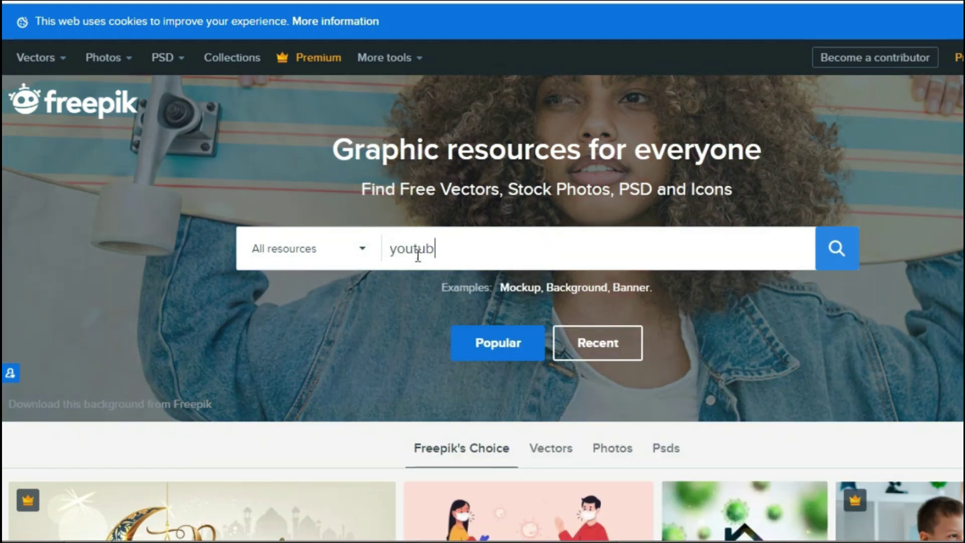
pyautogui.write('e')
pyautogui.press('Return')
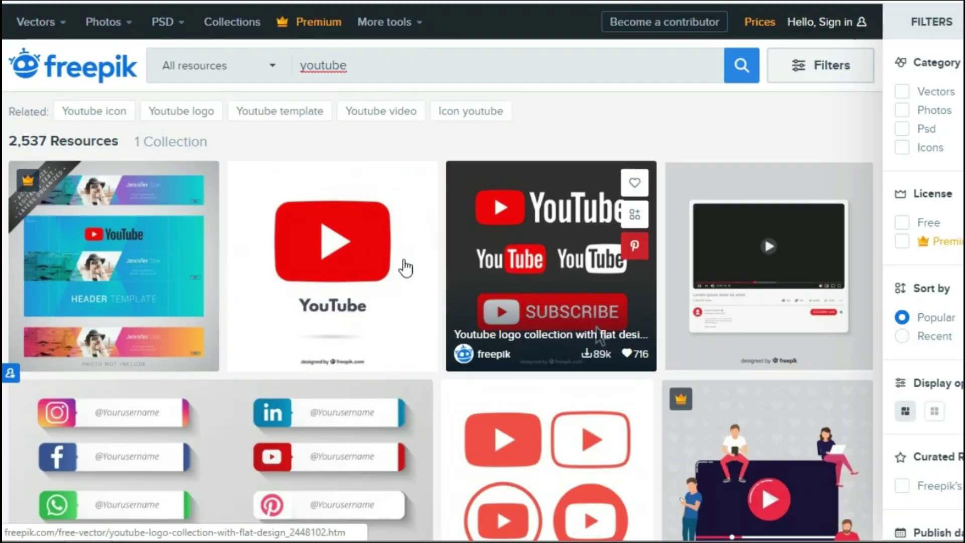
pyautogui.click(372, 272)
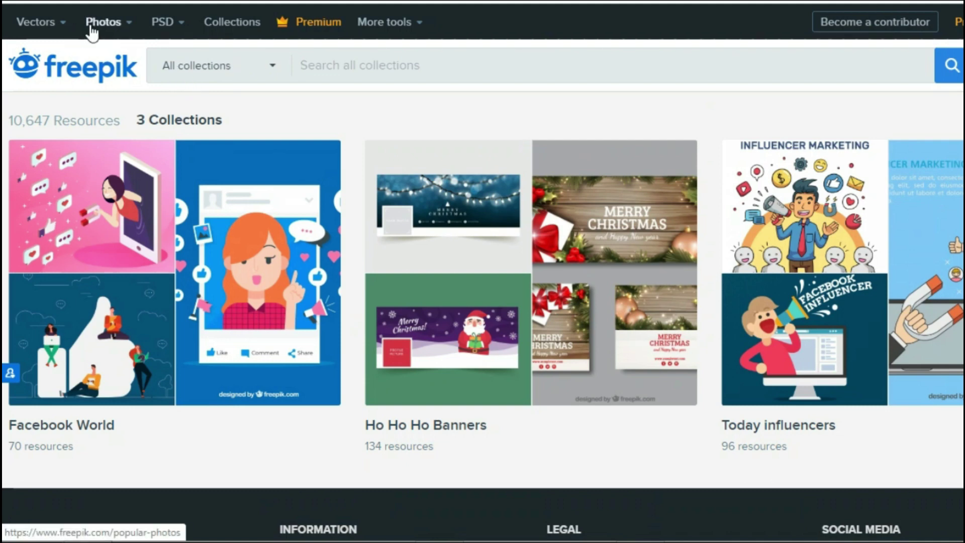
pyautogui.moveTo(36, 22)
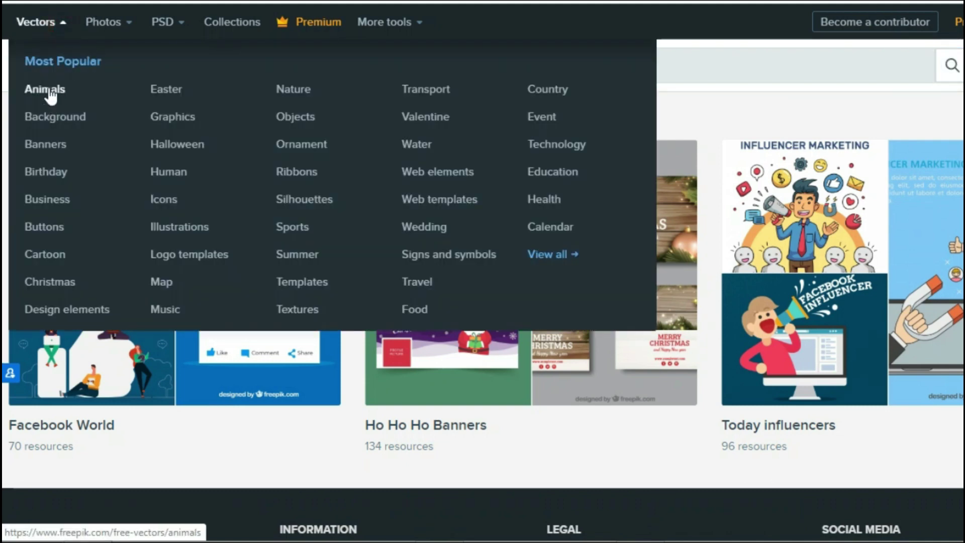
# Open the Animals vectors and briefly preview 'Many cute animals in bamboo forest'.
pyautogui.click(50, 91)
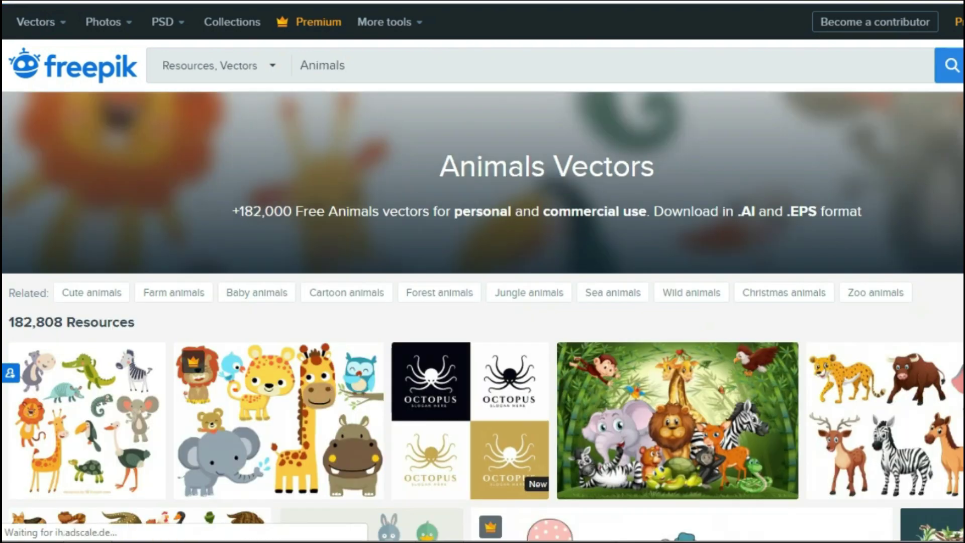
pyautogui.scroll(-4, 704, 221)
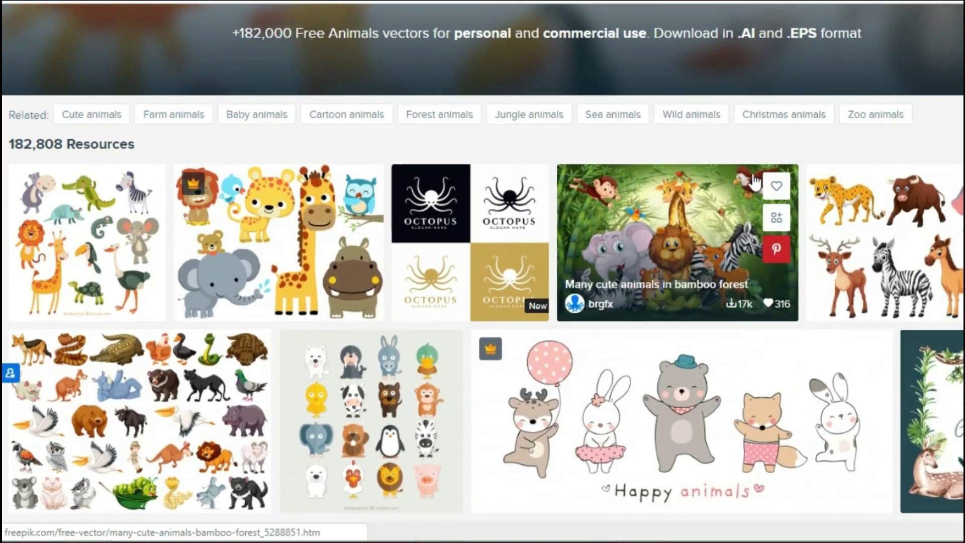
pyautogui.click(665, 231)
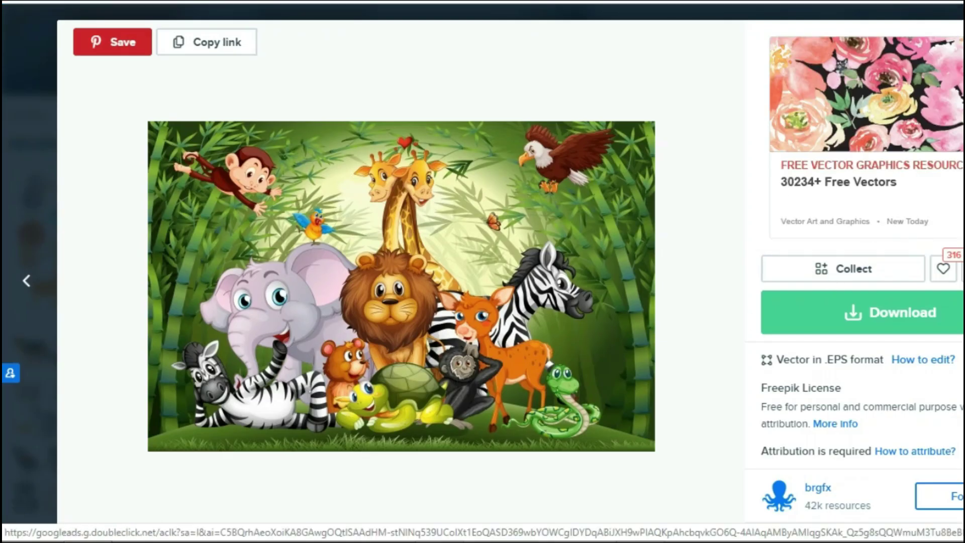
pyautogui.press('Escape')
pyautogui.scroll(-3, 829, 183)
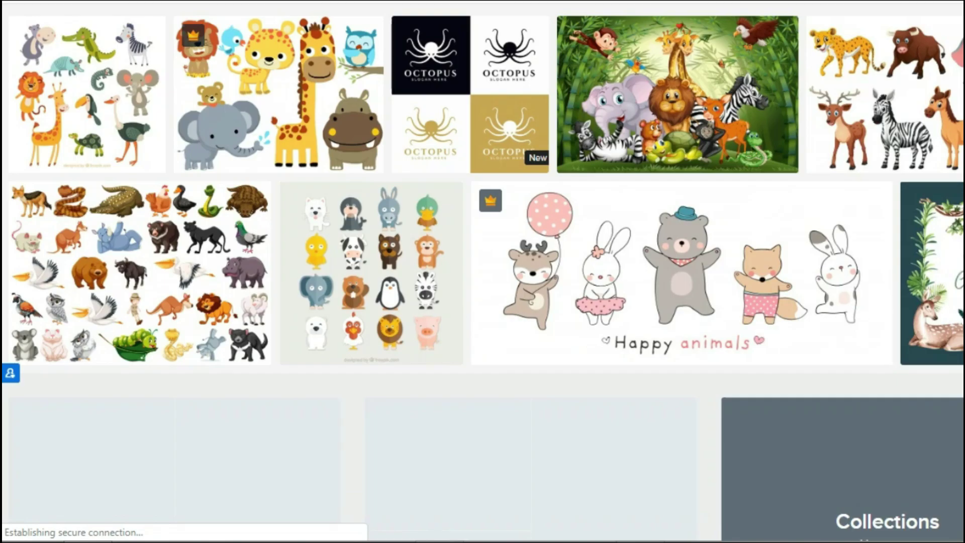
pyautogui.scroll(-4, 828, 182)
pyautogui.scroll(10, 828, 183)
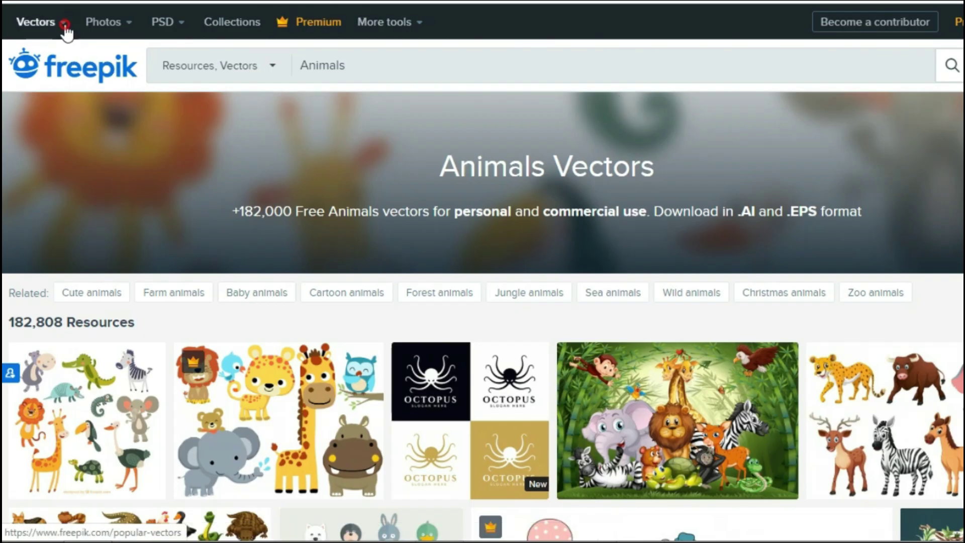
pyautogui.moveTo(36, 22)
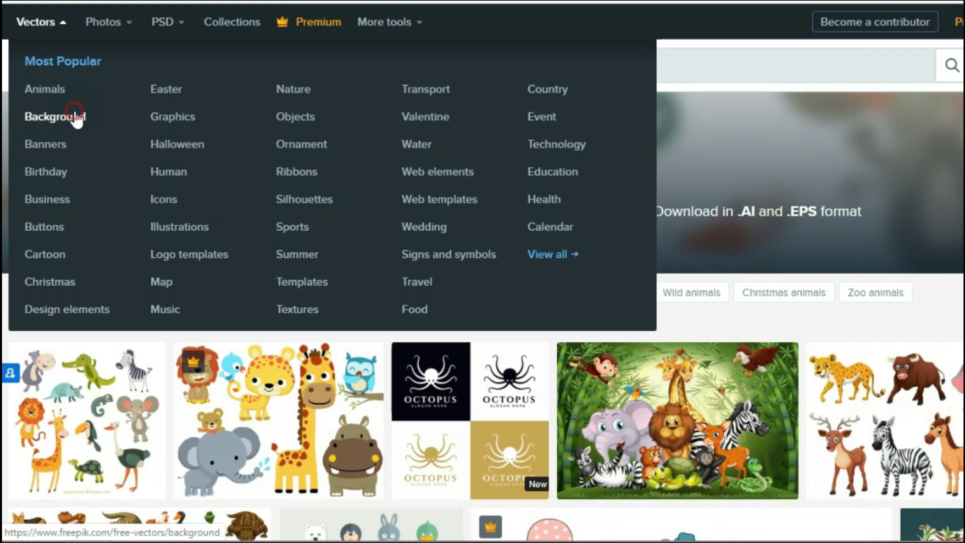
# Open the Background vectors, scroll the results, and briefly preview 'Find me background with lines'.
pyautogui.click(75, 116)
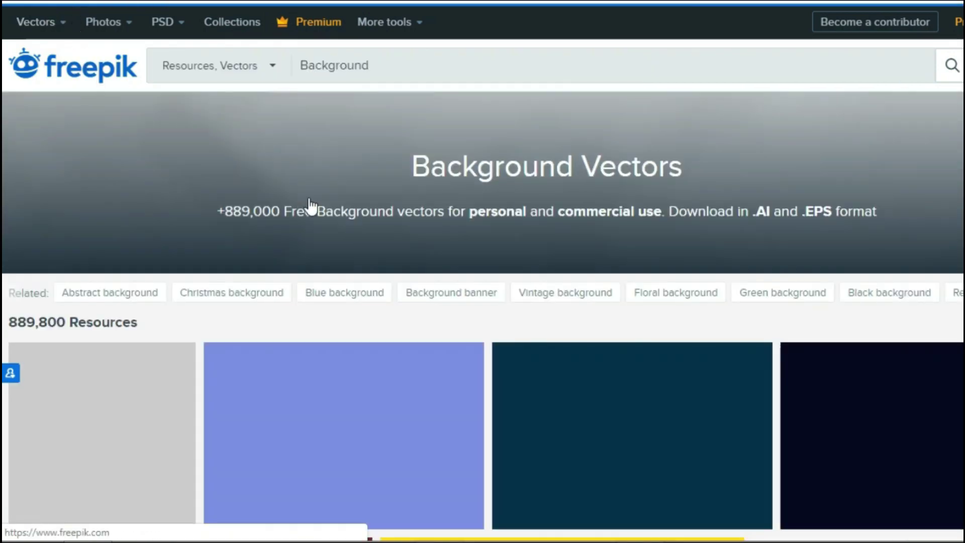
pyautogui.scroll(-2, 483, 272)
pyautogui.scroll(-8, 483, 271)
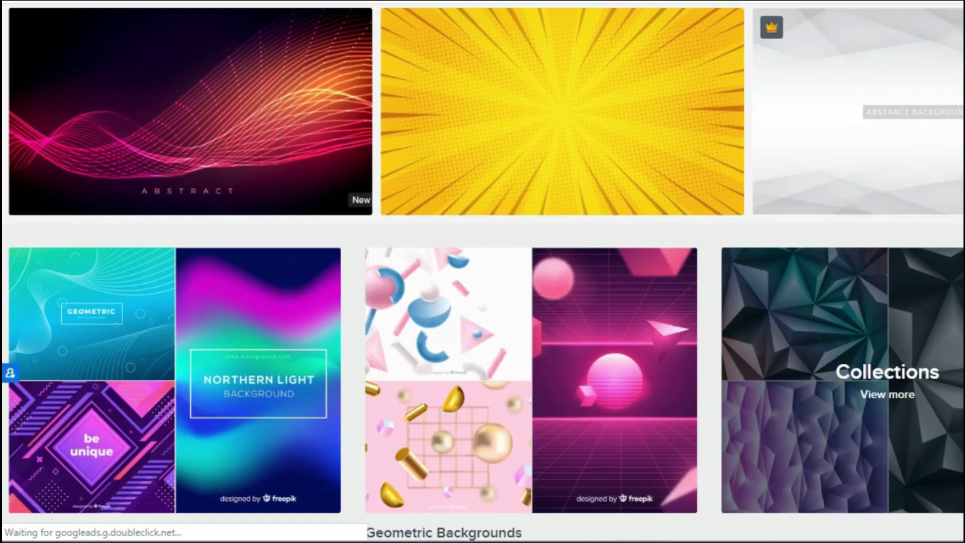
pyautogui.scroll(-5, 482, 272)
pyautogui.scroll(-3, 483, 272)
pyautogui.scroll(6, 483, 272)
pyautogui.scroll(8, 483, 272)
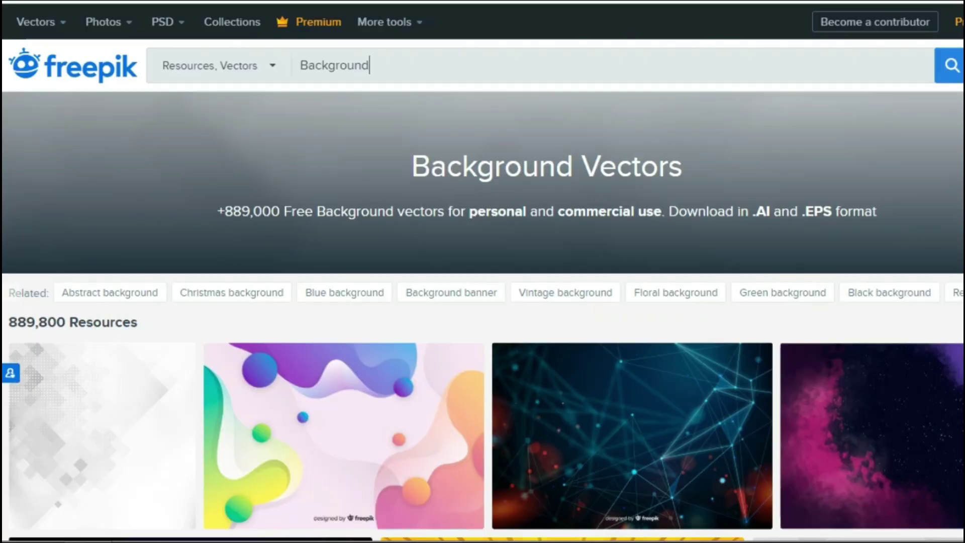
pyautogui.scroll(-6, 483, 271)
pyautogui.scroll(-2, 483, 271)
pyautogui.scroll(1, 482, 272)
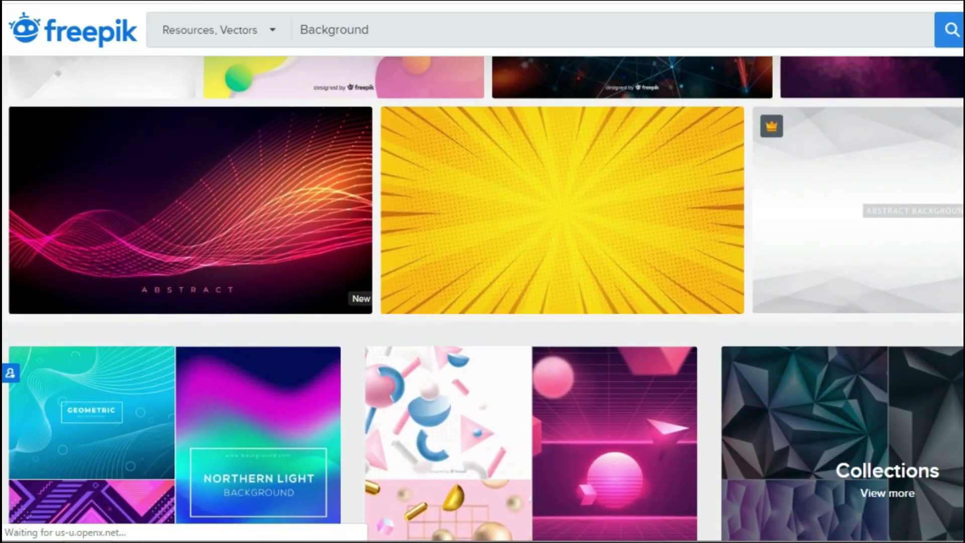
pyautogui.scroll(-7, 483, 272)
pyautogui.scroll(-5, 482, 271)
pyautogui.scroll(6, 482, 272)
pyautogui.scroll(10, 483, 272)
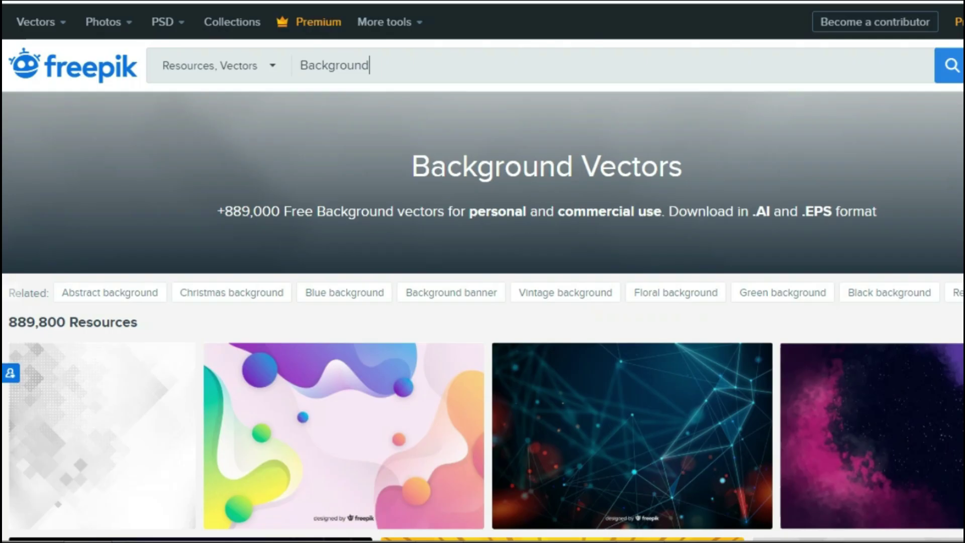
pyautogui.scroll(-8, 483, 271)
pyautogui.scroll(-4, 482, 271)
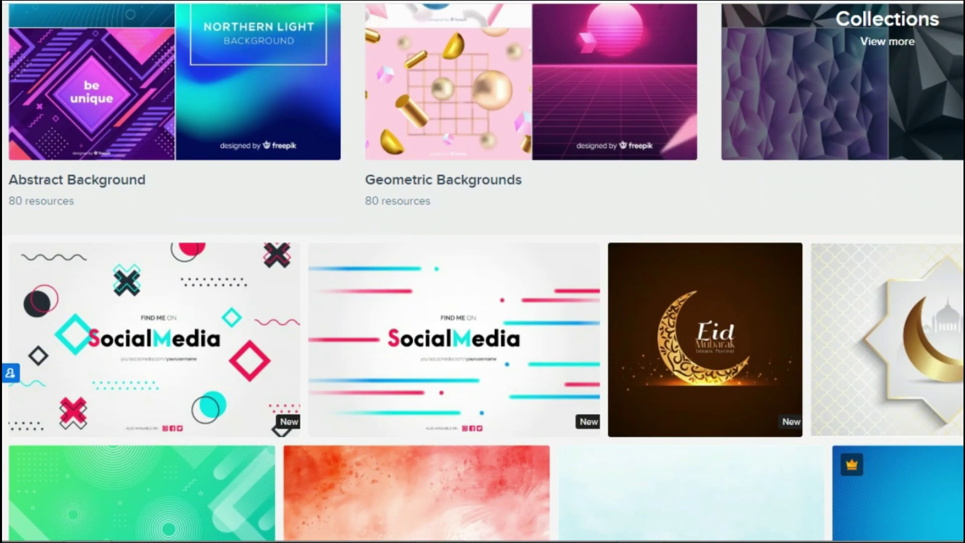
pyautogui.click(535, 337)
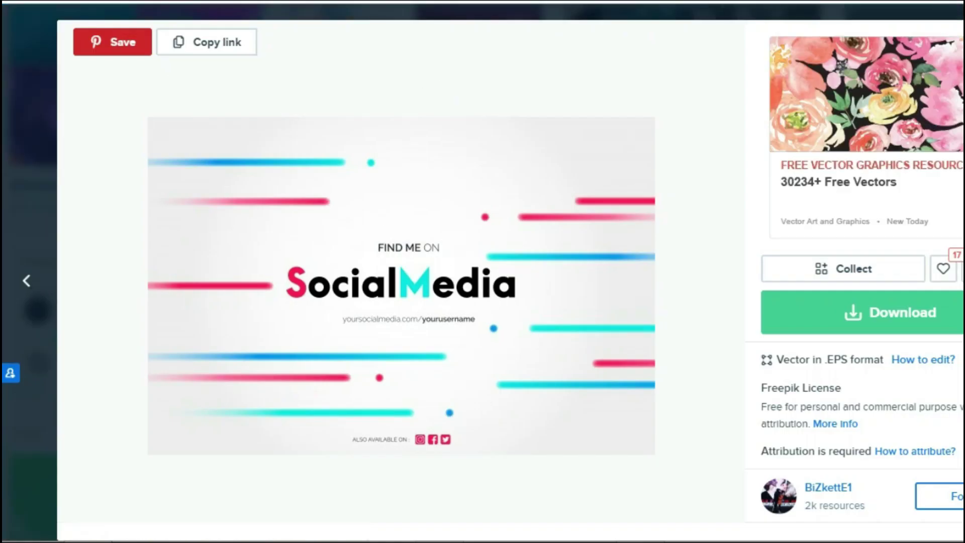
pyautogui.click(688, 14)
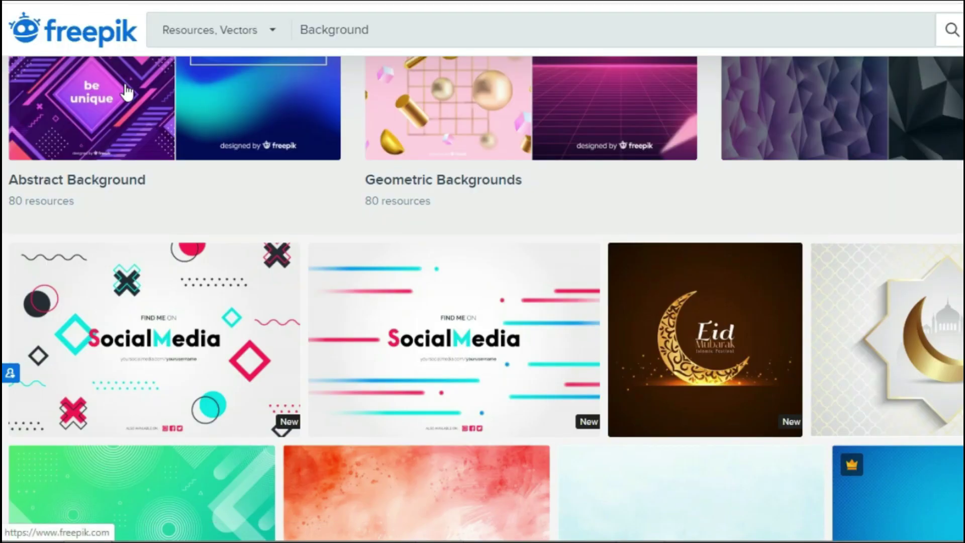
pyautogui.scroll(10, 955, 108)
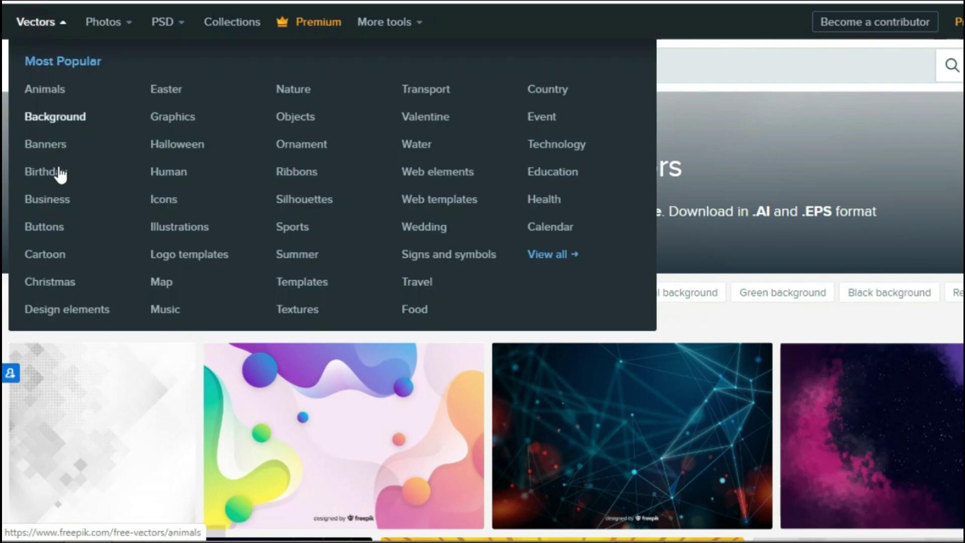
# Open the Banners vectors and briefly preview the Travel banner template.
pyautogui.moveTo(37, 22)
pyautogui.click(57, 171)
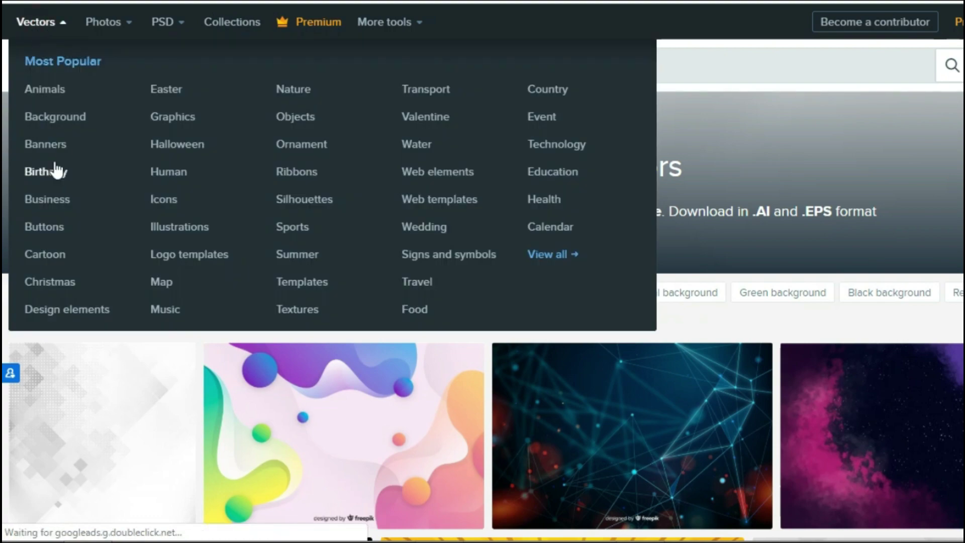
pyautogui.click(47, 143)
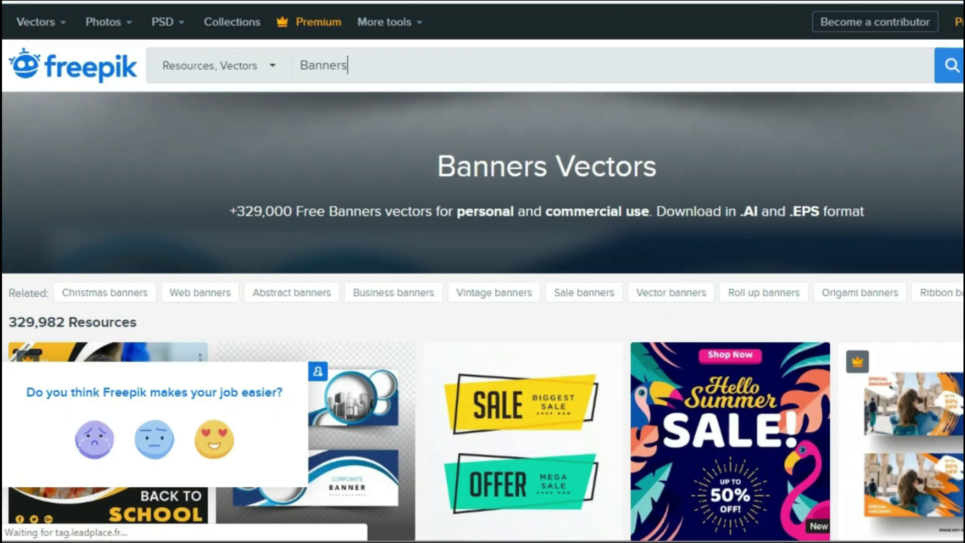
pyautogui.scroll(-5, 483, 272)
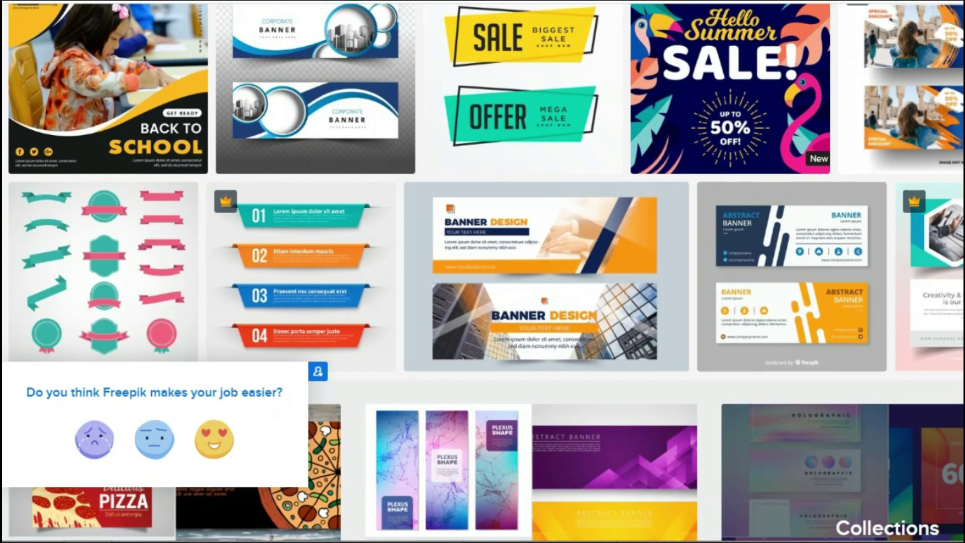
pyautogui.click(900, 90)
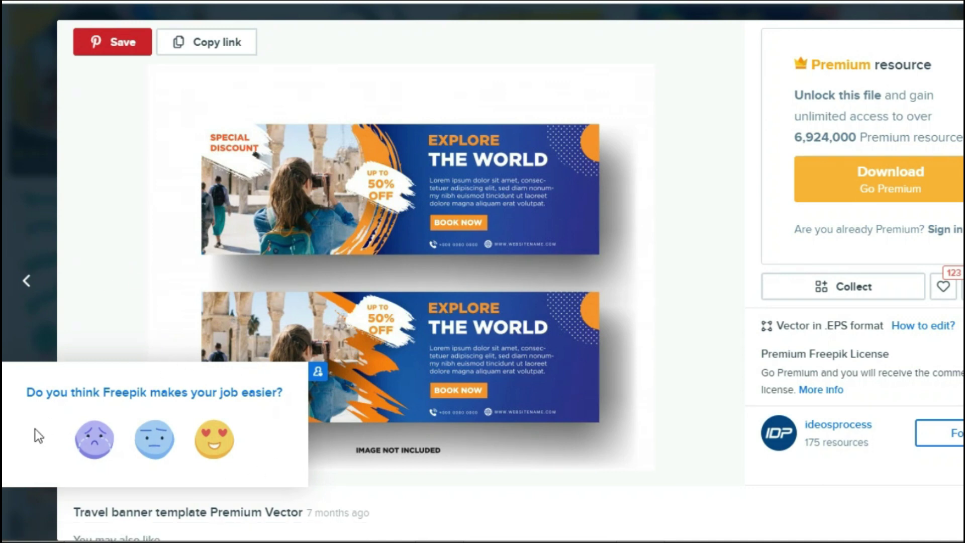
pyautogui.press('Escape')
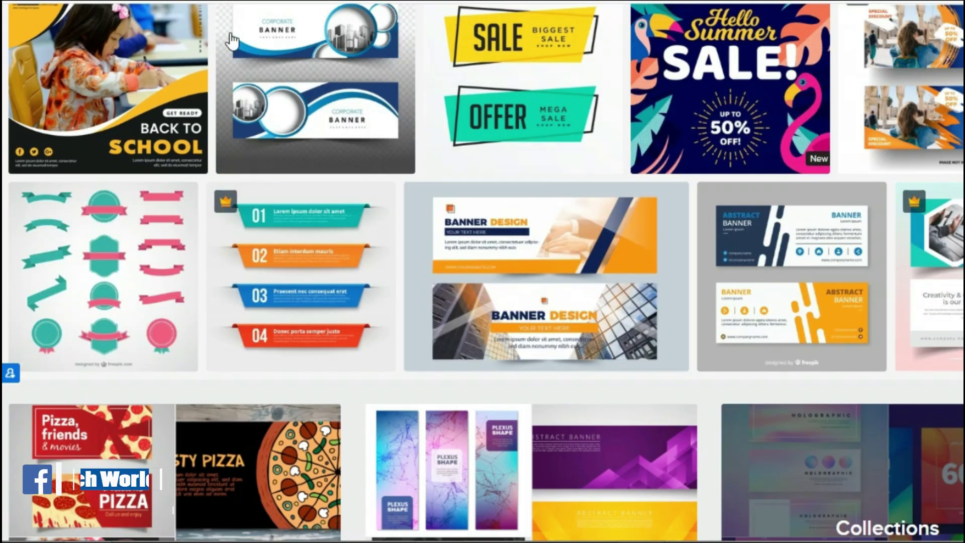
pyautogui.scroll(7, 482, 272)
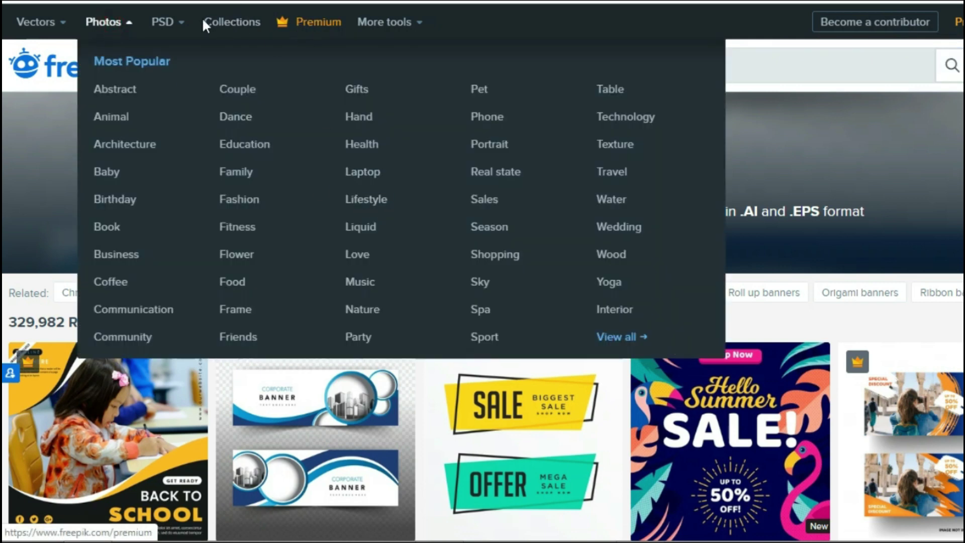
pyautogui.moveTo(167, 22)
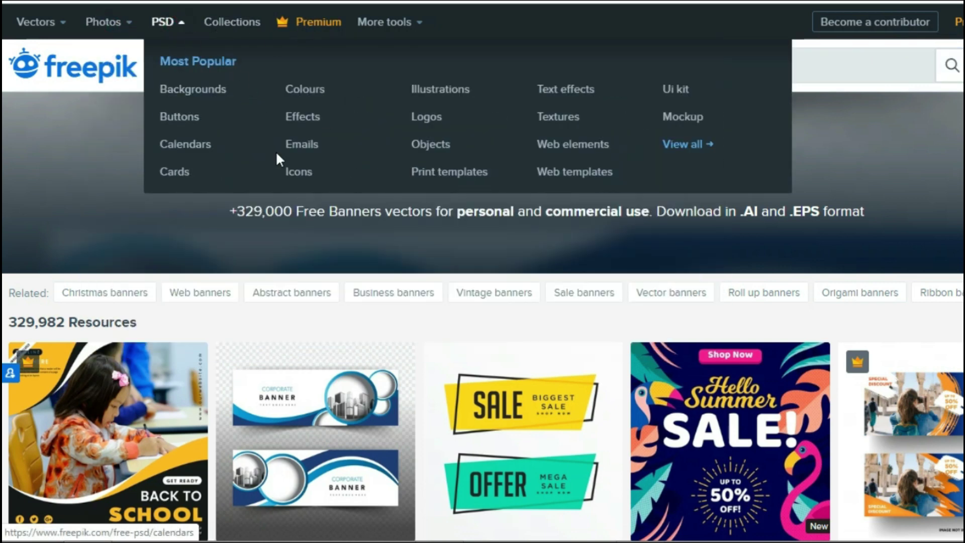
# Open the Effects PSDs and briefly preview the fire flames file.
pyautogui.click(297, 115)
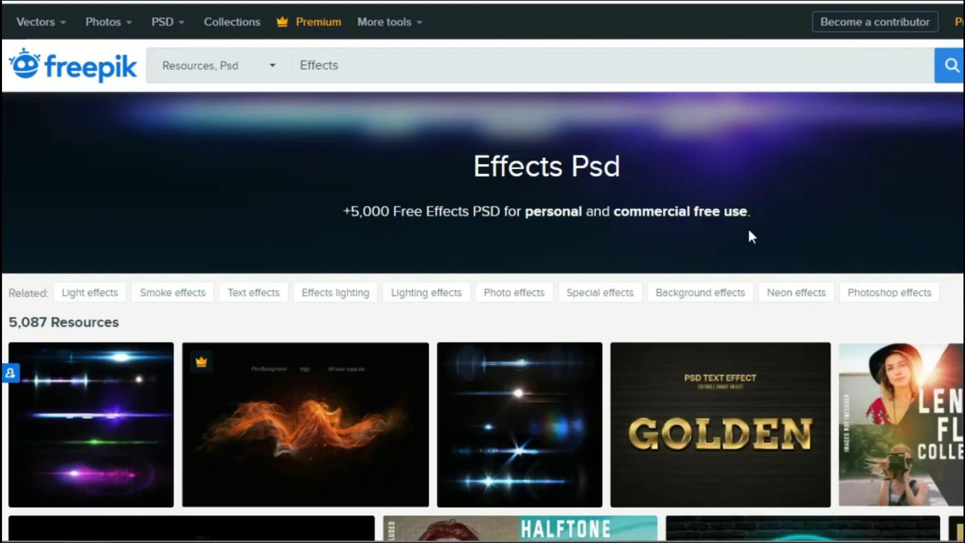
pyautogui.scroll(-7, 689, 146)
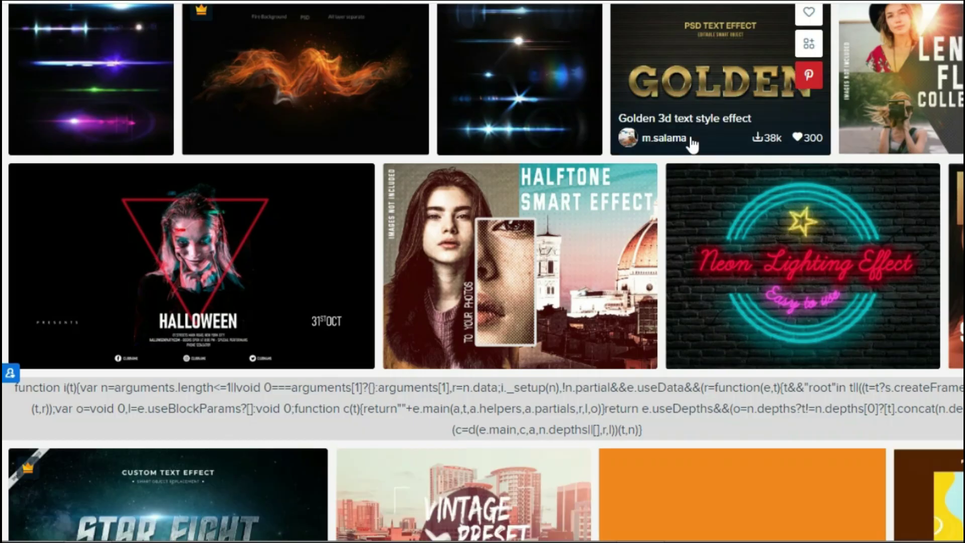
pyautogui.click(301, 120)
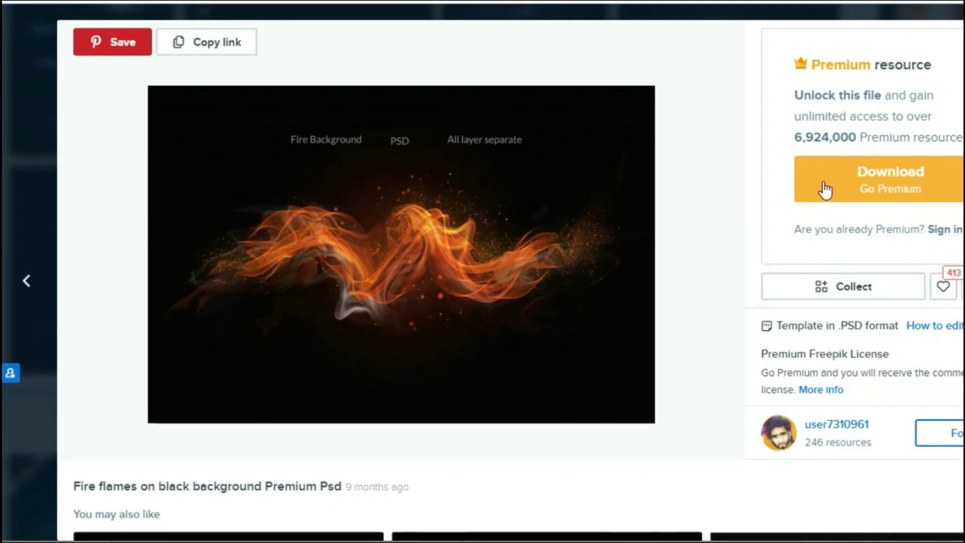
pyautogui.press('Escape')
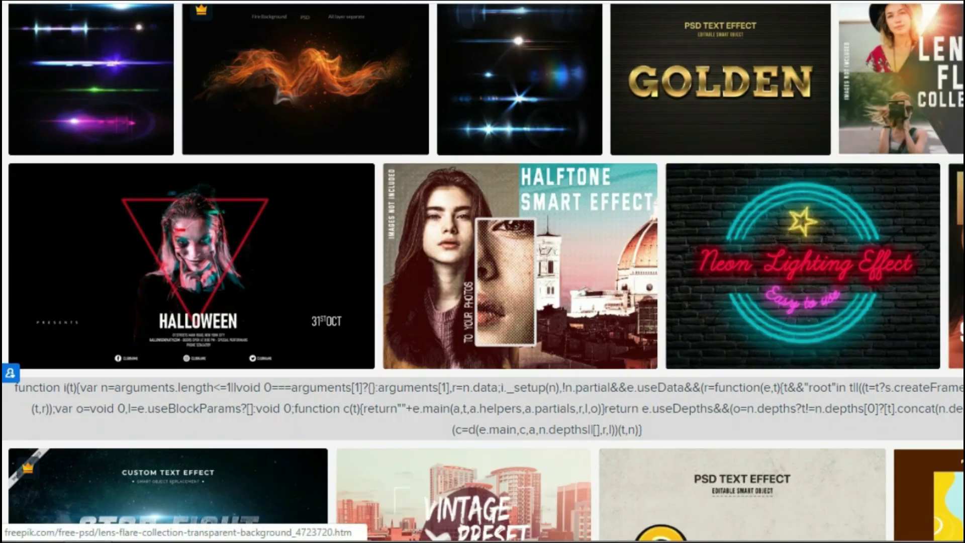
# Open the Buttons PSDs and the 'Colorful on and off buttons' PSD.
pyautogui.scroll(-1, 482, 271)
pyautogui.scroll(-3, 483, 271)
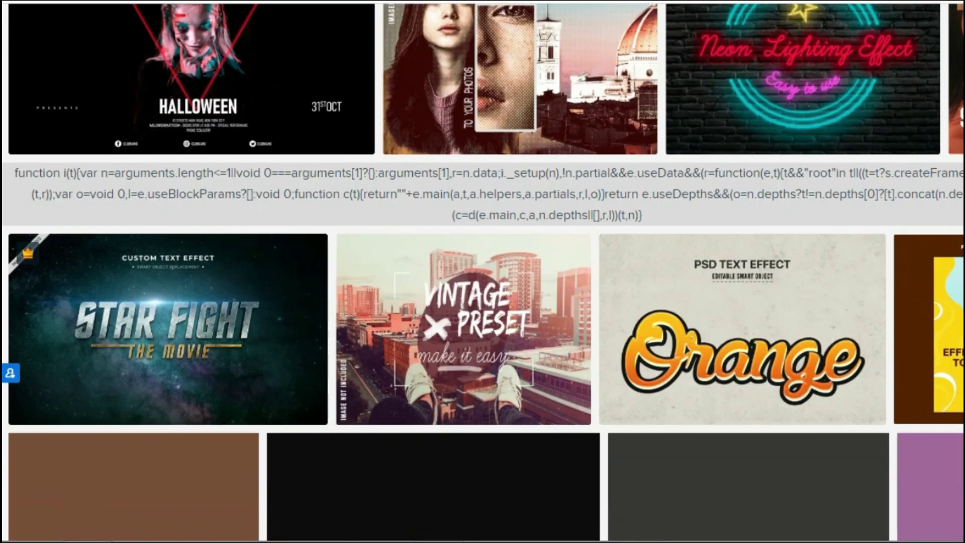
pyautogui.scroll(-4, 482, 271)
pyautogui.scroll(-1, 483, 271)
pyautogui.scroll(-4, 483, 271)
pyautogui.scroll(-3, 483, 271)
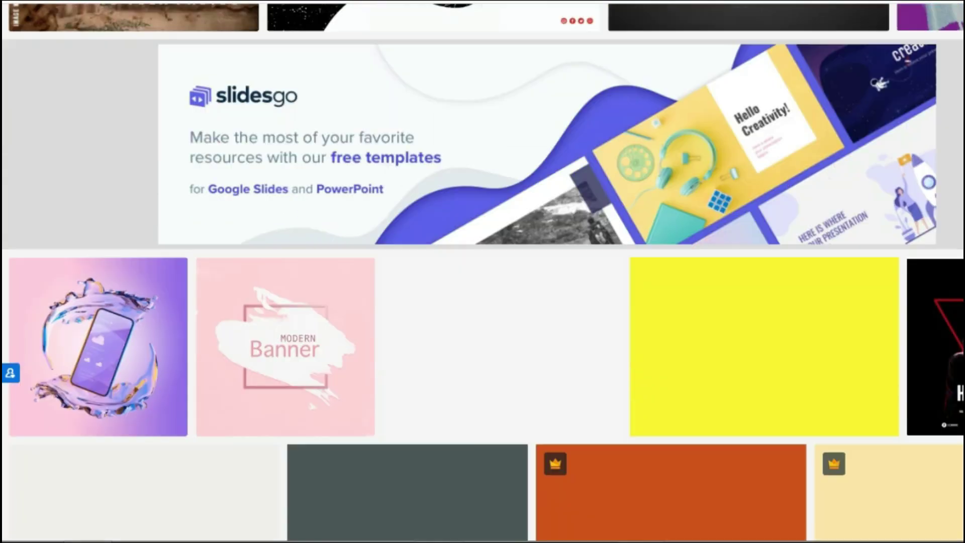
pyautogui.scroll(-4, 483, 272)
pyautogui.scroll(15, 206, 123)
pyautogui.click(205, 121)
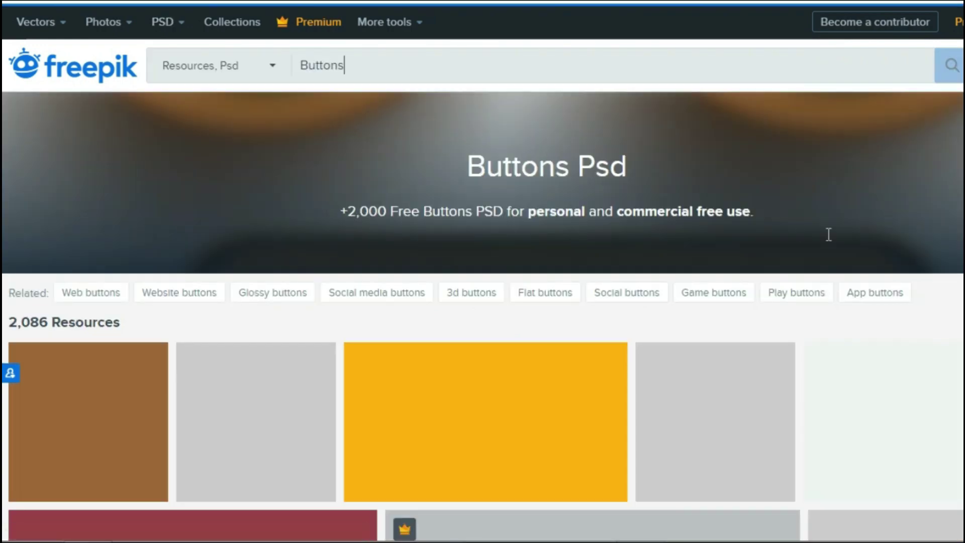
pyautogui.scroll(-10, 769, 265)
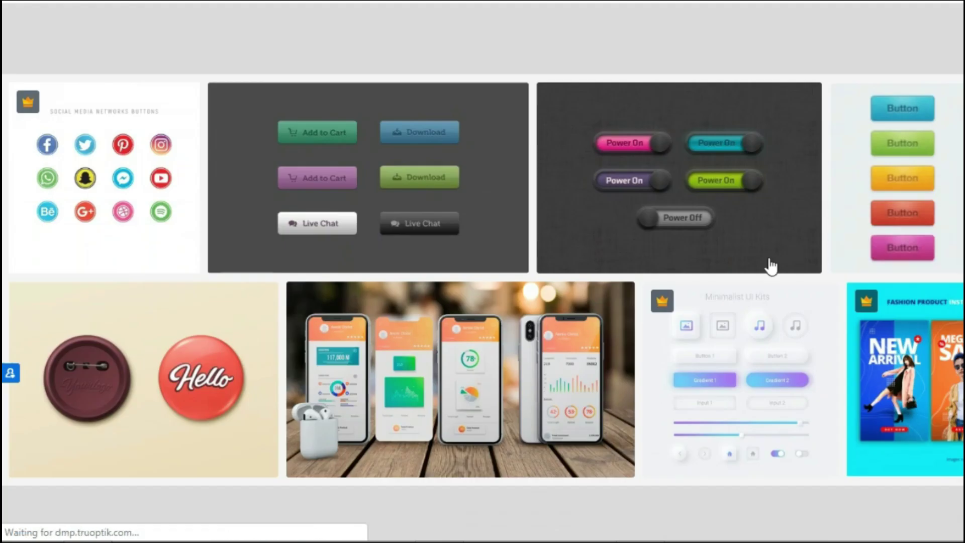
pyautogui.click(656, 192)
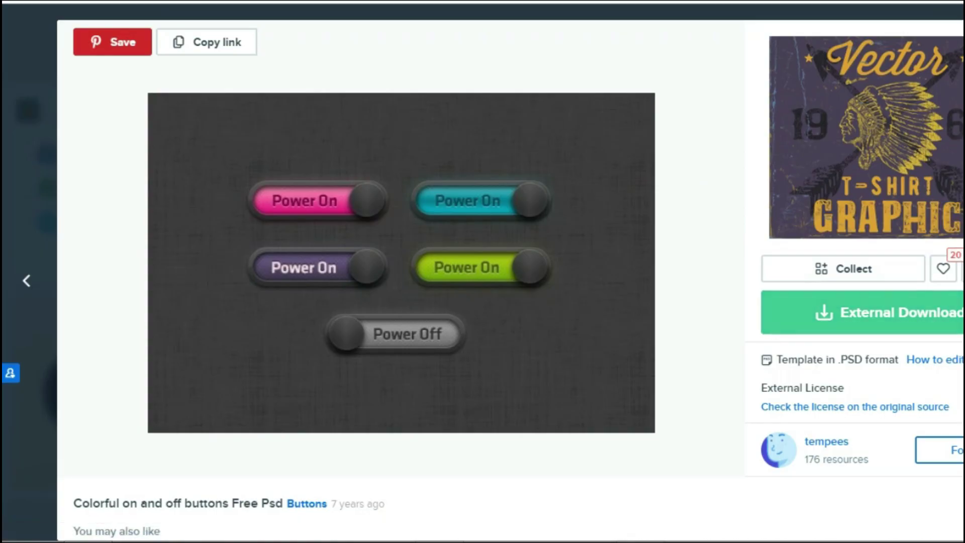
# Close the on and off buttons preview.
pyautogui.press('Escape')
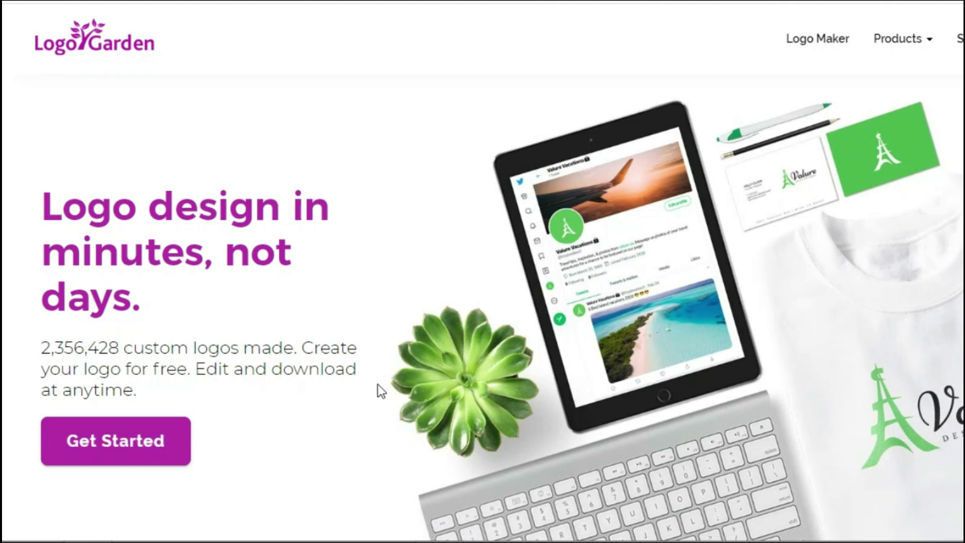
# Launch LogoGarden's free logo maker.
pyautogui.click(823, 41)
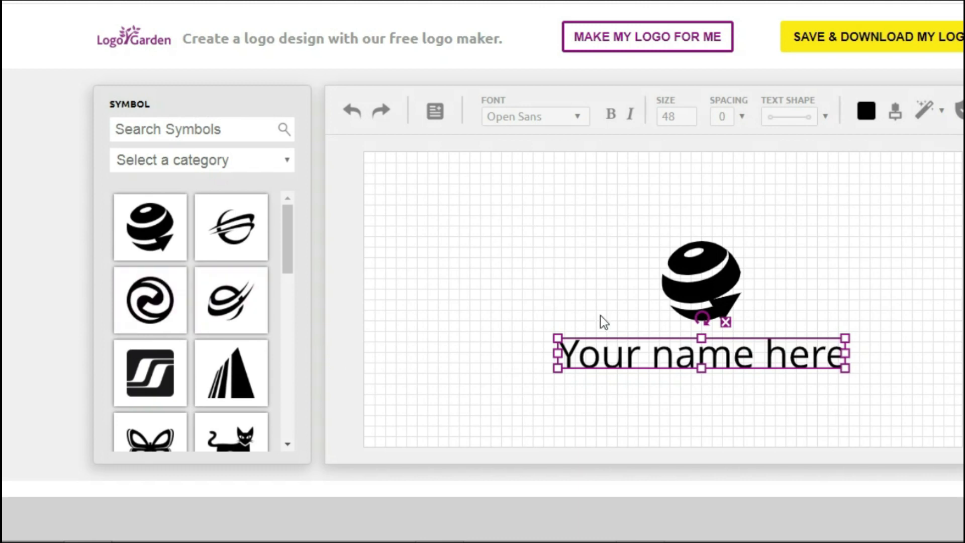
# Replace the globe with the Computer + Internet treble-clef record symbol and stretch it taller.
pyautogui.moveTo(692, 280); pyautogui.dragTo(663, 248)
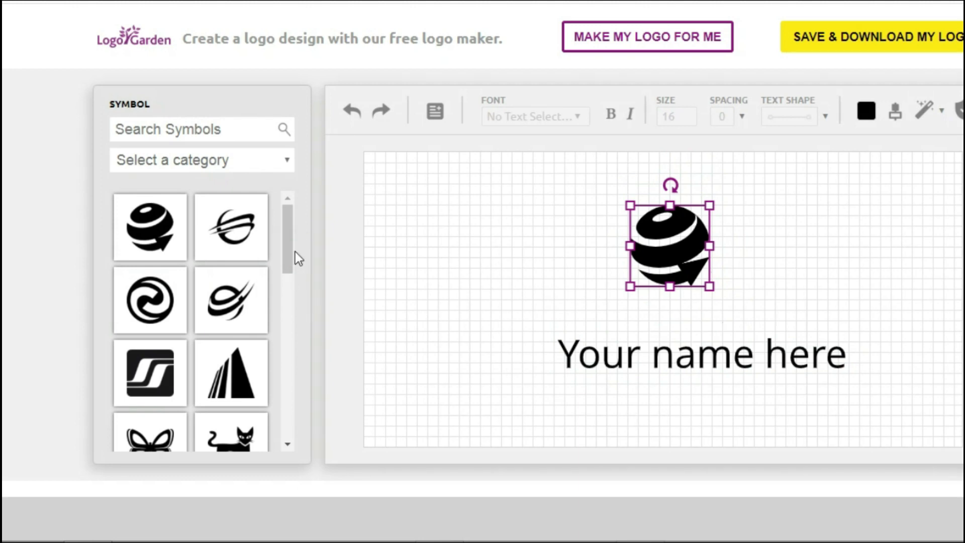
pyautogui.moveTo(288, 248)
pyautogui.mouseDown()
pyautogui.moveTo(288, 430)
pyautogui.moveTo(298, 148)
pyautogui.mouseUp()
pyautogui.click(252, 165)
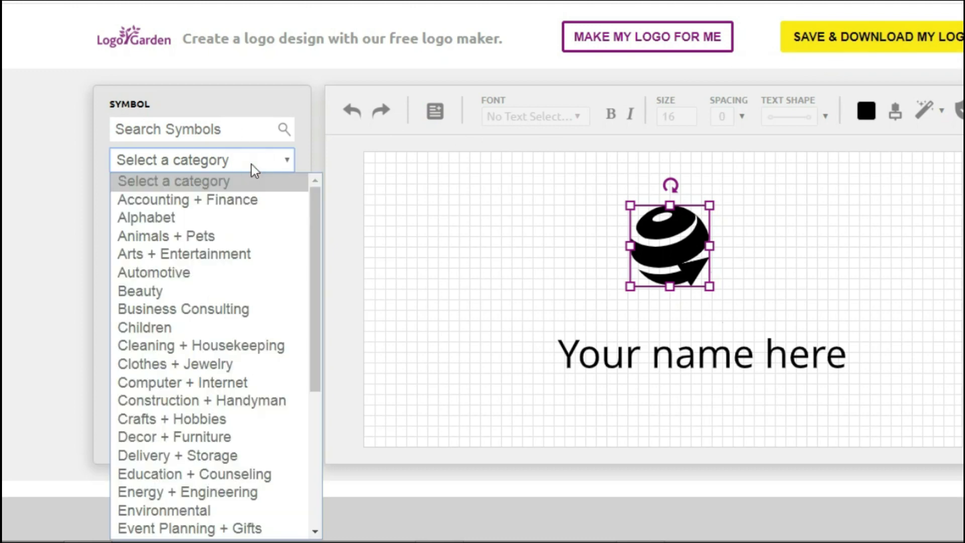
pyautogui.click(204, 380)
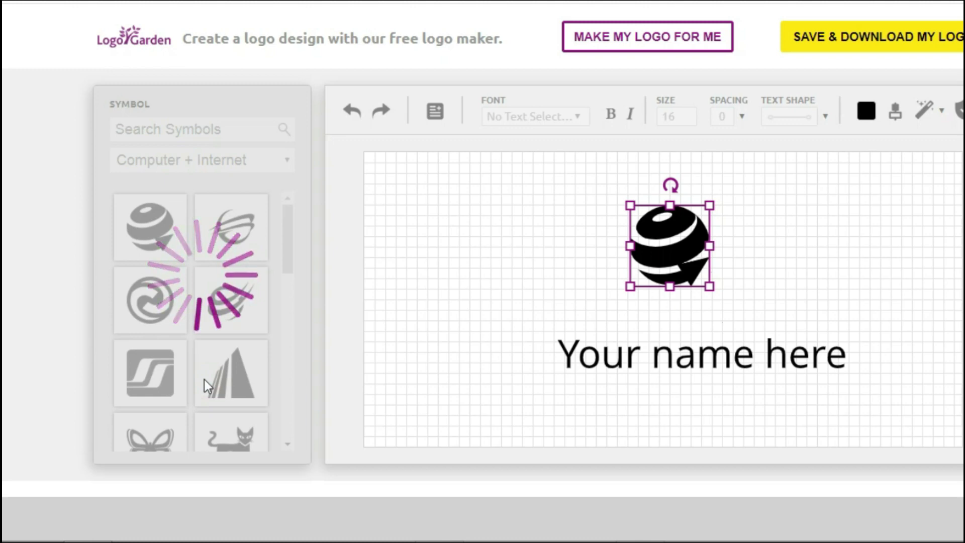
pyautogui.moveTo(288, 236); pyautogui.dragTo(282, 273)
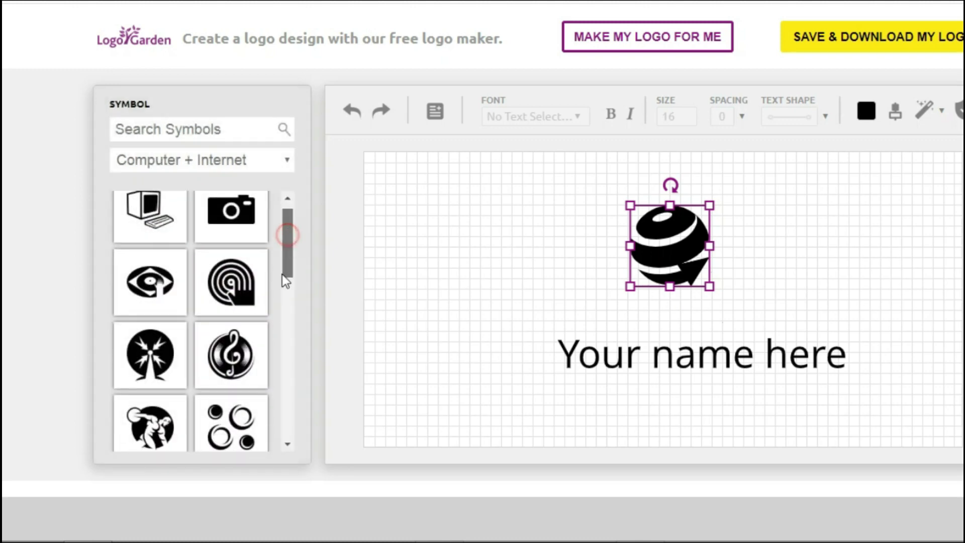
pyautogui.scroll(-5, 285, 280)
pyautogui.scroll(4, 270, 294)
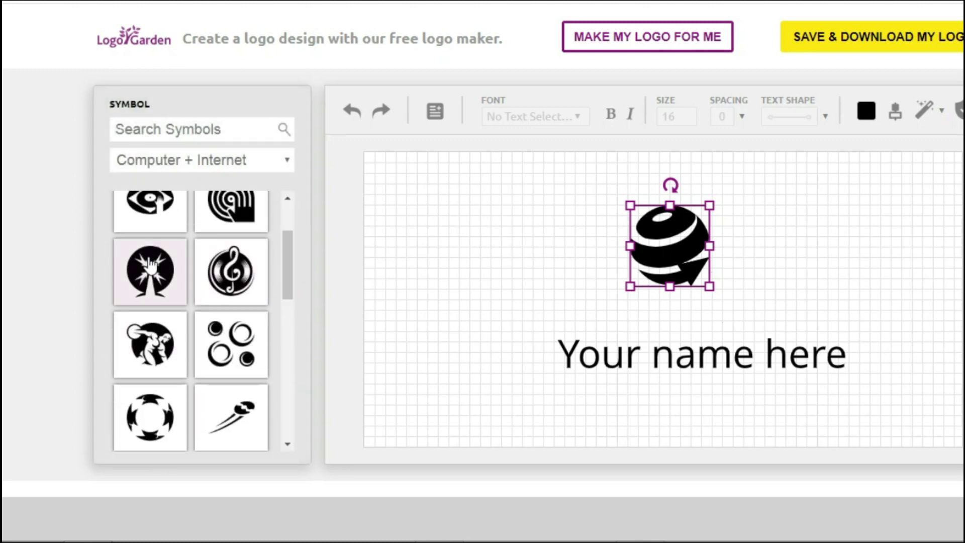
pyautogui.click(219, 282)
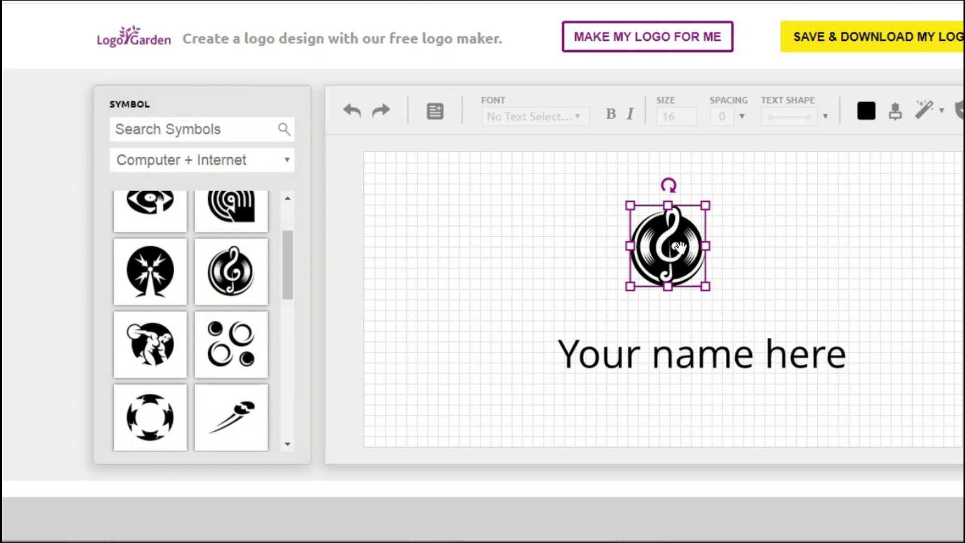
pyautogui.moveTo(630, 285)
pyautogui.mouseDown()
pyautogui.moveTo(637, 295)
pyautogui.moveTo(636, 285)
pyautogui.moveTo(662, 272)
pyautogui.mouseUp()
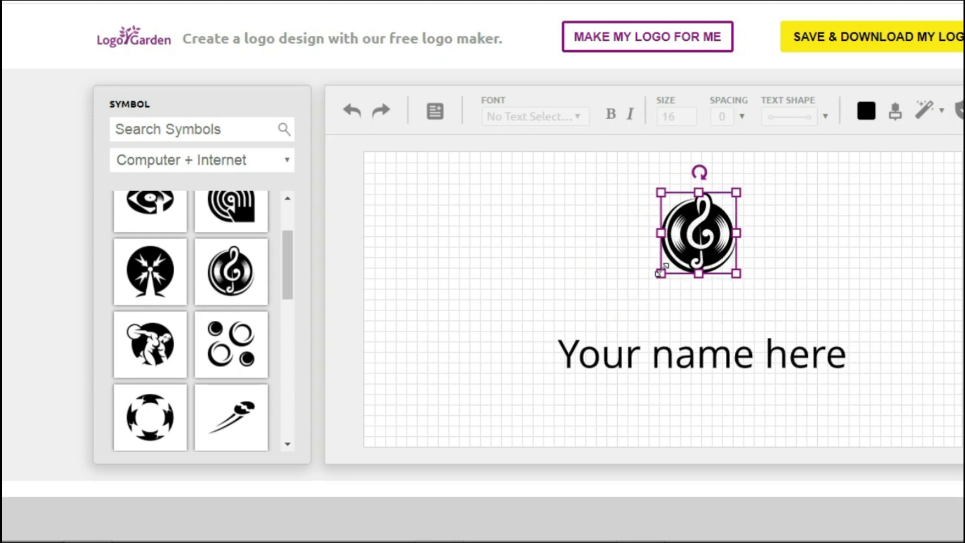
pyautogui.moveTo(699, 275)
pyautogui.mouseDown()
pyautogui.moveTo(696, 294)
pyautogui.moveTo(636, 320)
pyautogui.mouseUp()
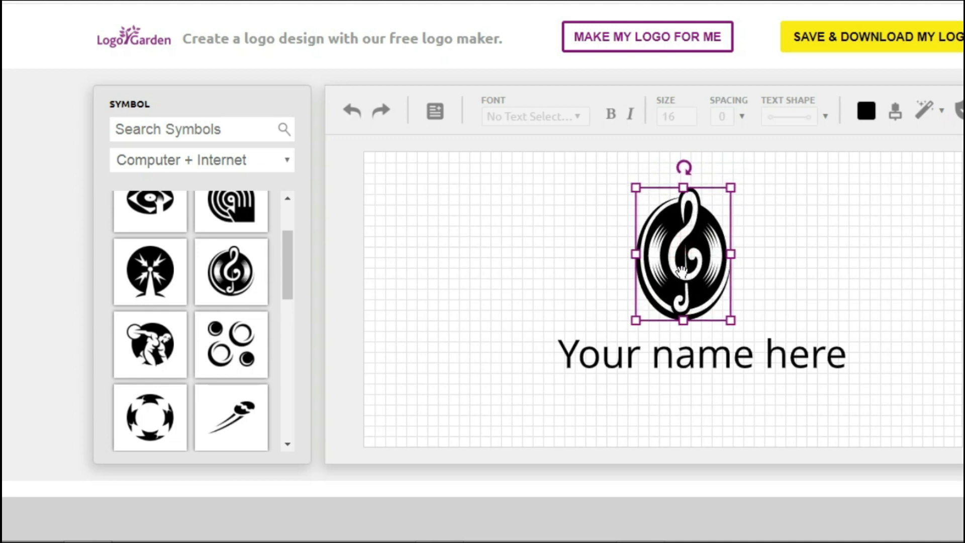
# Replace the 'Your name here' text with 'Music Album'.
pyautogui.click(635, 361)
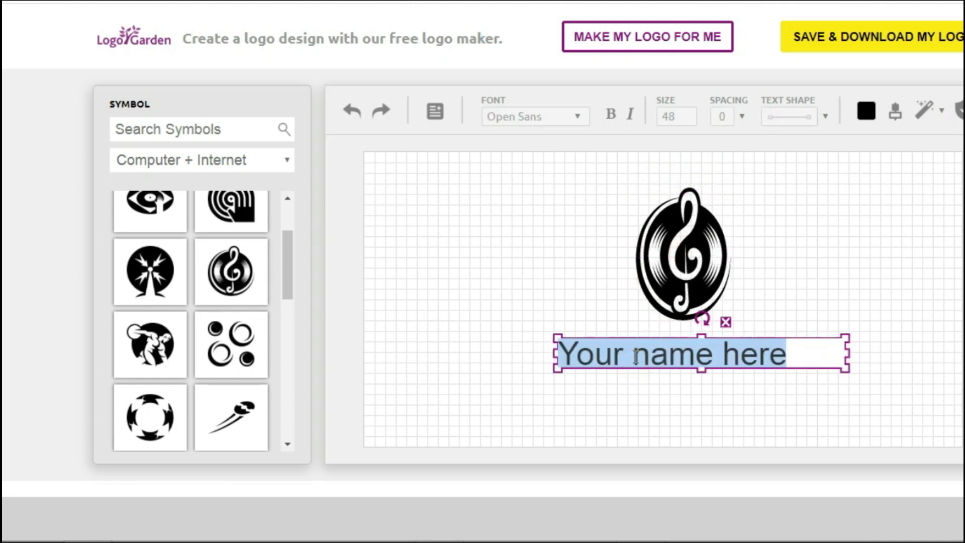
pyautogui.write('Music a')
pyautogui.press('BackSpace')
pyautogui.press('BackSpace')
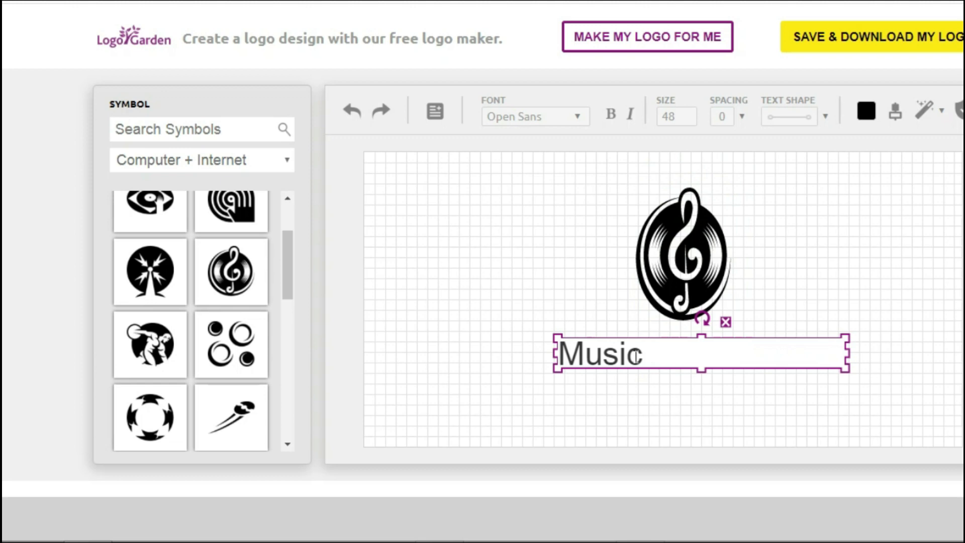
pyautogui.write(' Al')
pyautogui.write('bum')
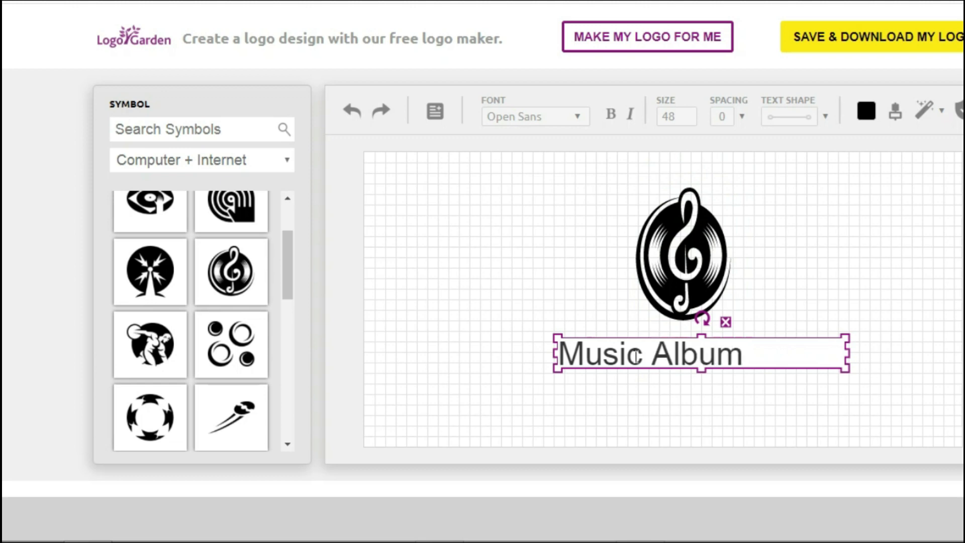
pyautogui.press('Return')
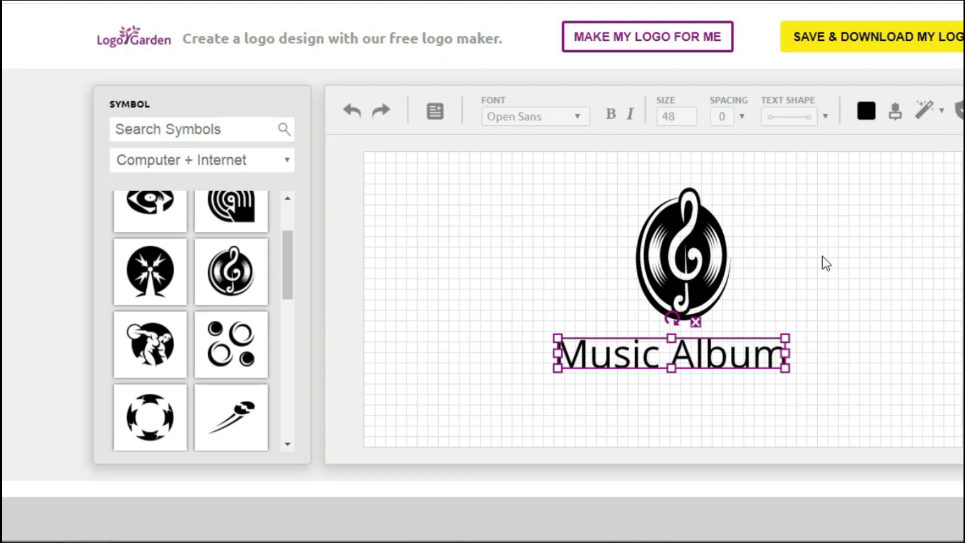
pyautogui.click(827, 262)
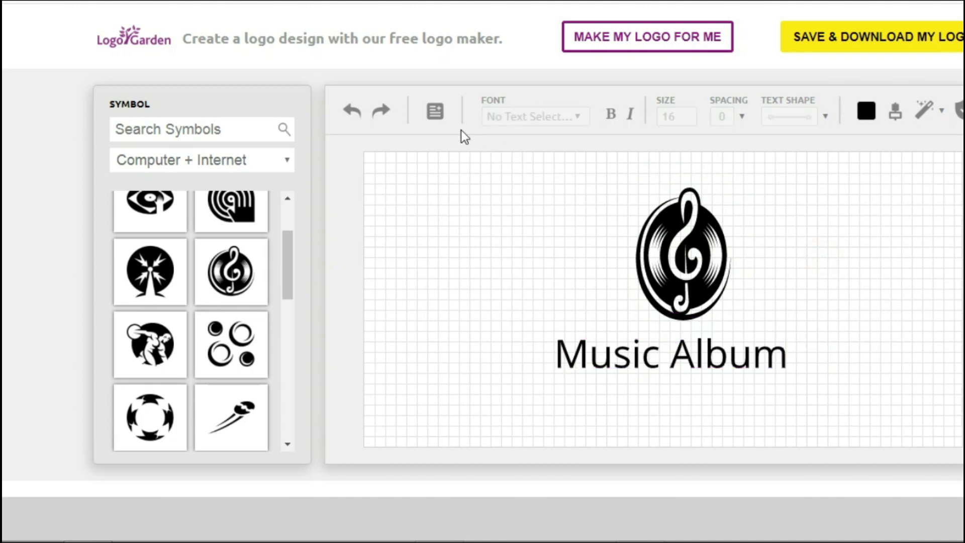
# Place the treble-clef symbol inside a circular badge.
pyautogui.click(661, 256)
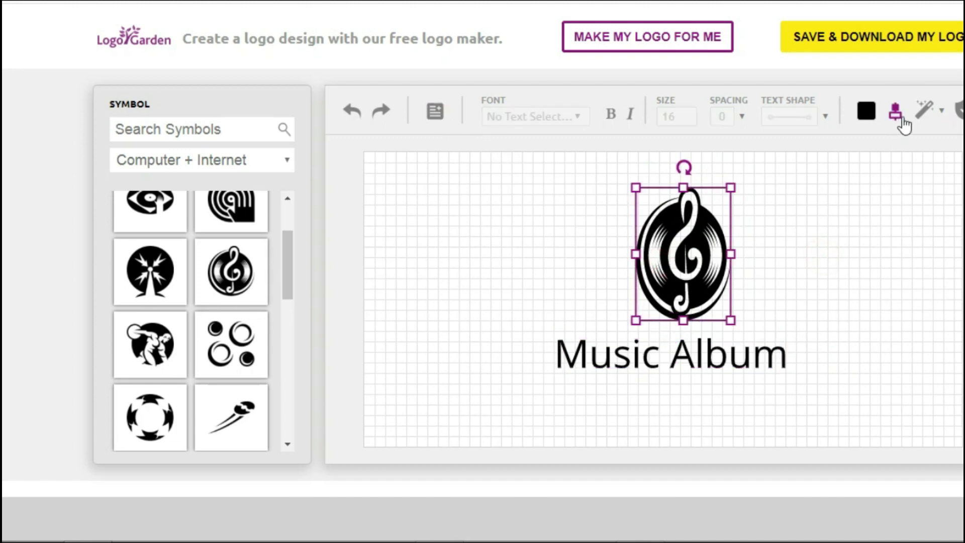
pyautogui.click(959, 109)
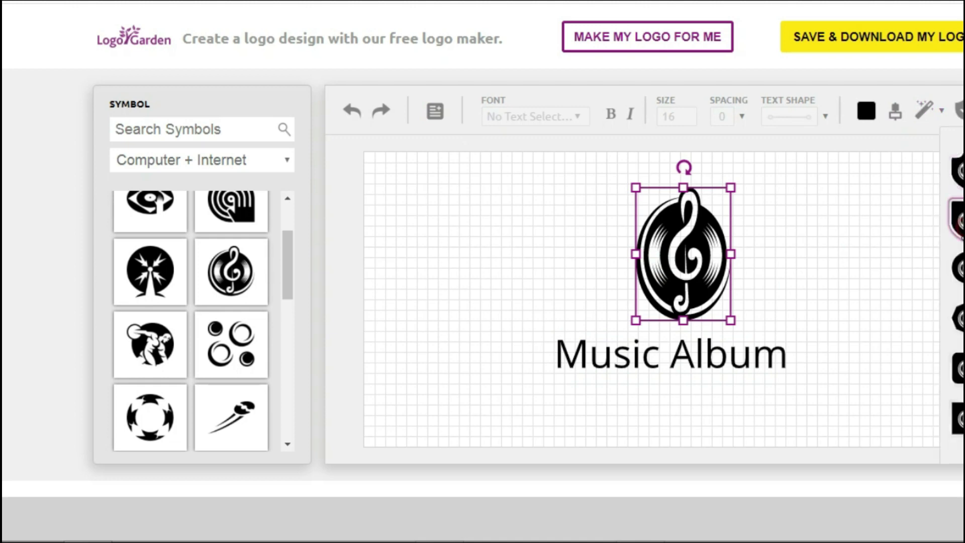
pyautogui.click(957, 267)
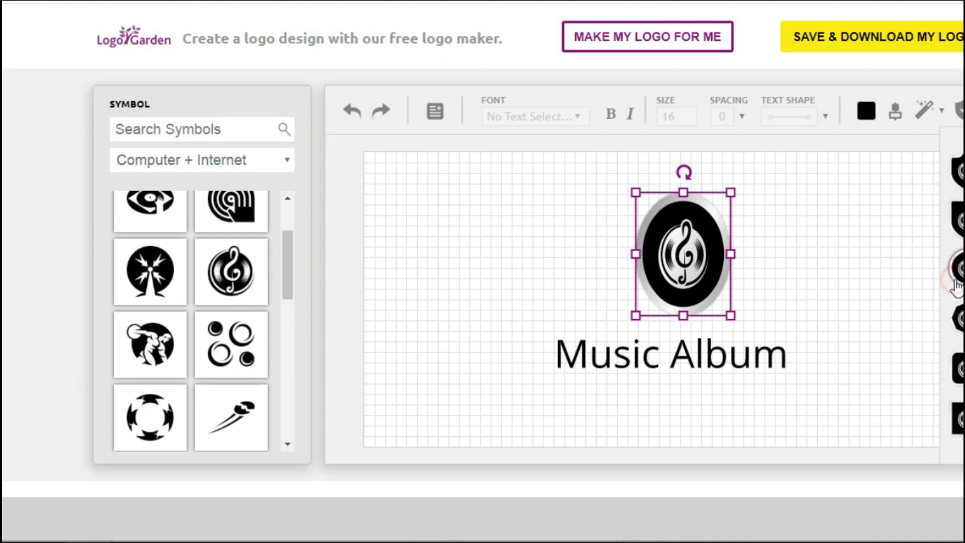
pyautogui.click(735, 258)
# Stretch the badge symbol wider and switch it to a different badge style.
pyautogui.click(709, 261)
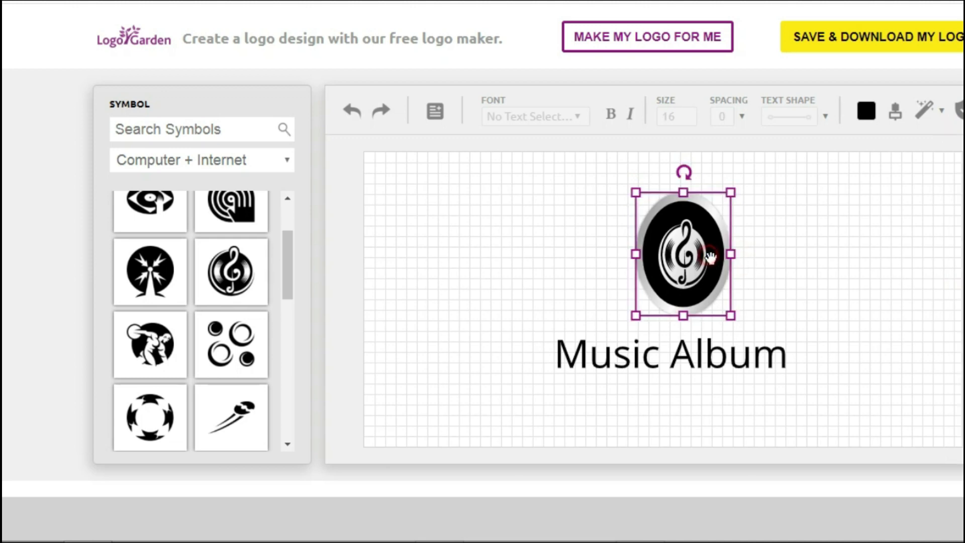
pyautogui.moveTo(730, 254); pyautogui.dragTo(759, 251)
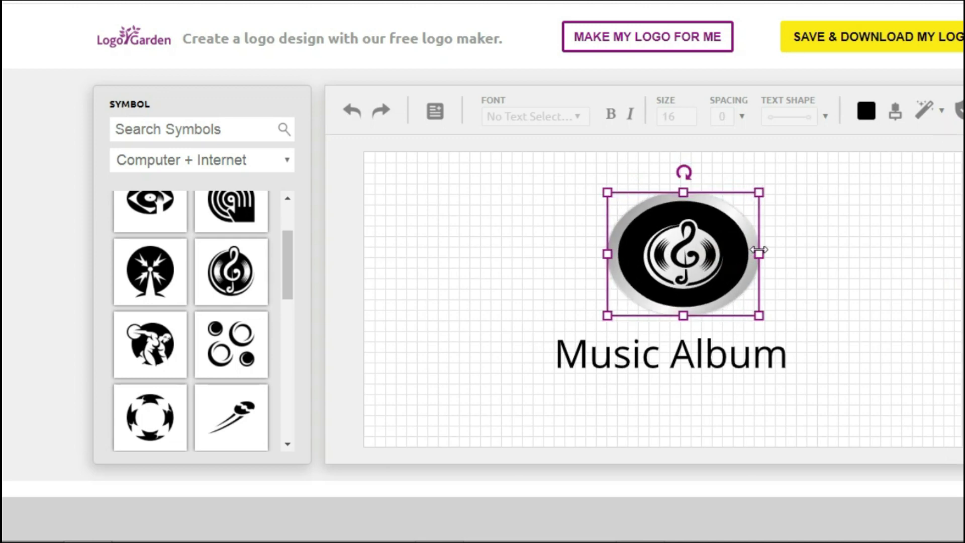
pyautogui.click(959, 108)
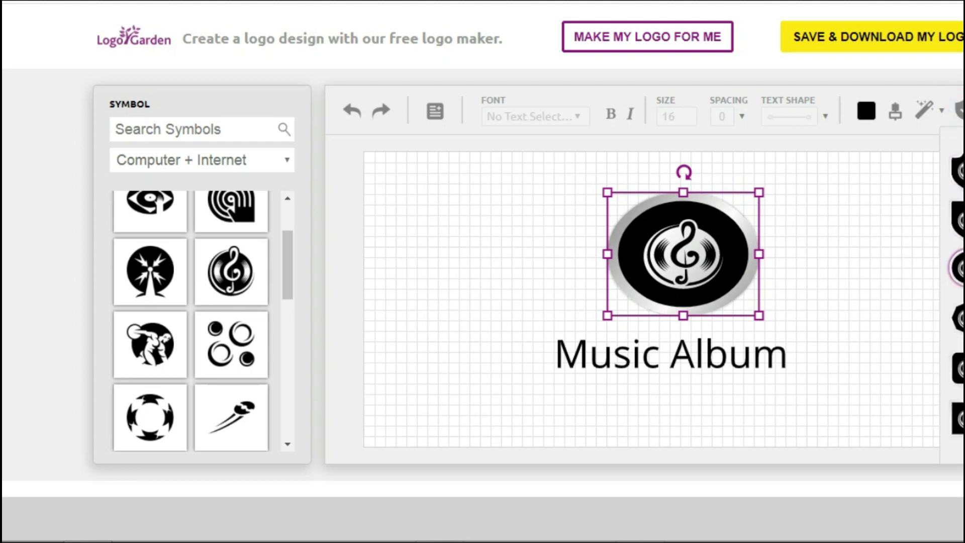
pyautogui.click(958, 318)
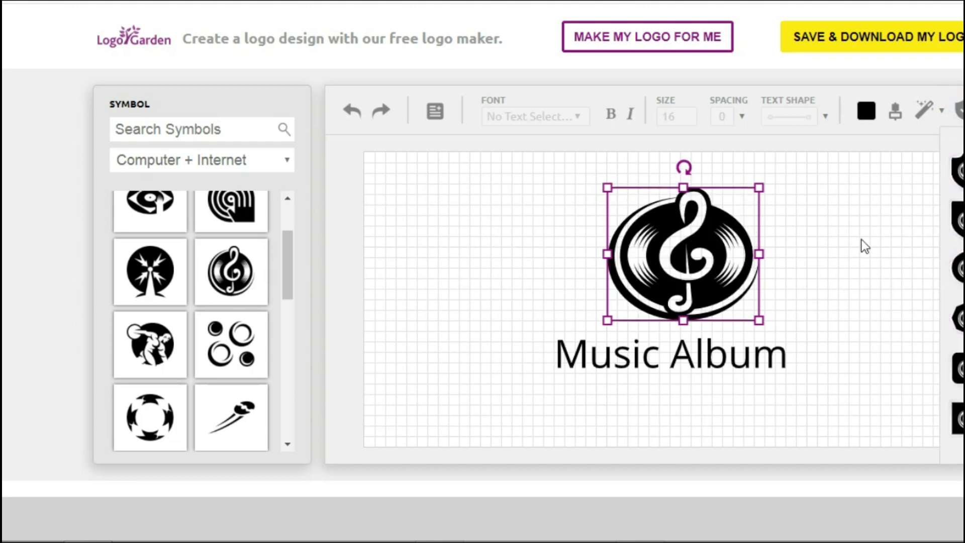
# Make the Music Album text green (#69c700).
pyautogui.click(636, 347)
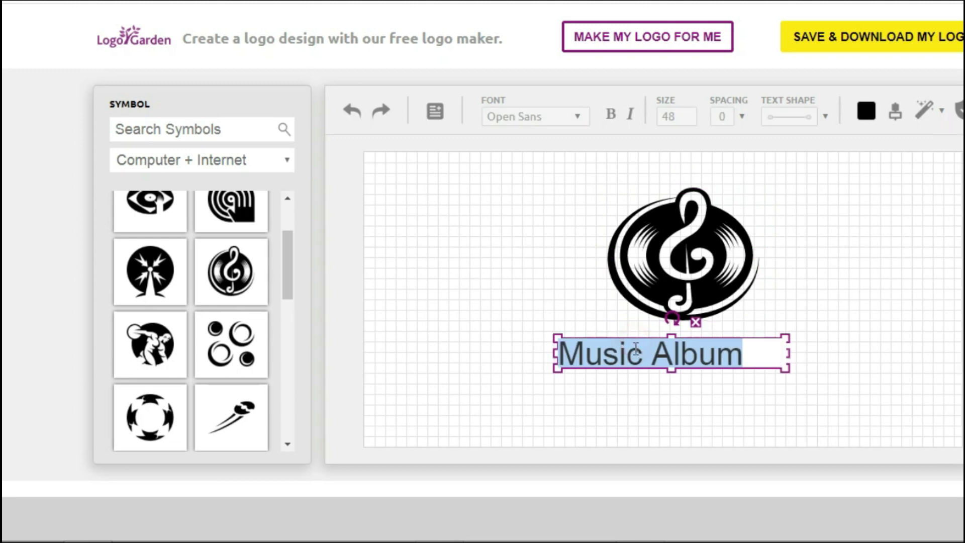
pyautogui.click(865, 112)
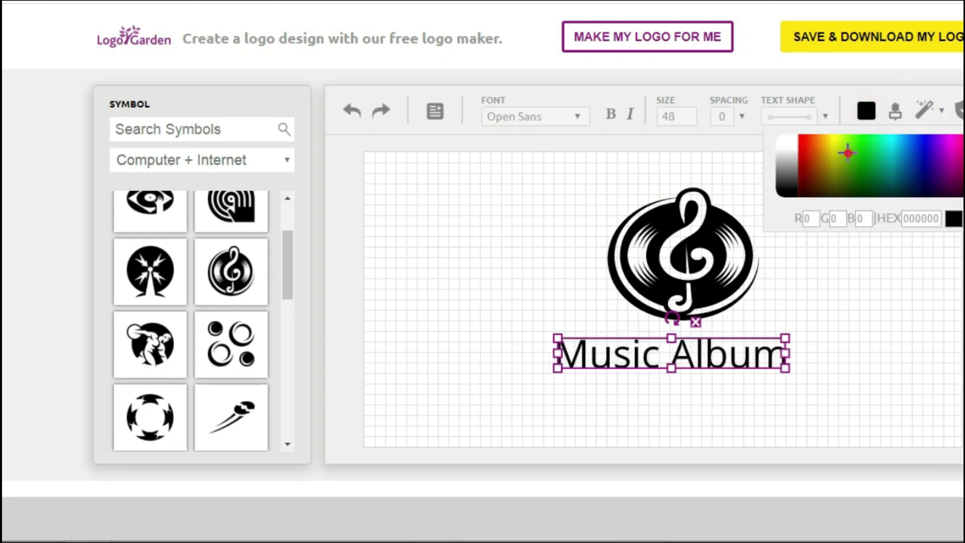
pyautogui.click(850, 152)
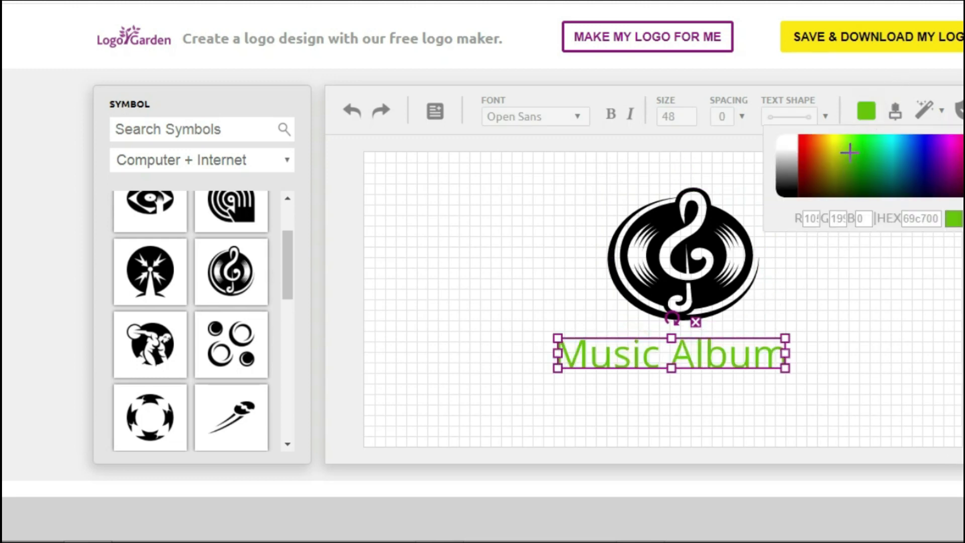
# Apply distressed, reflection, shadow and shine effects to the record symbol.
pyautogui.click(903, 119)
pyautogui.click(927, 114)
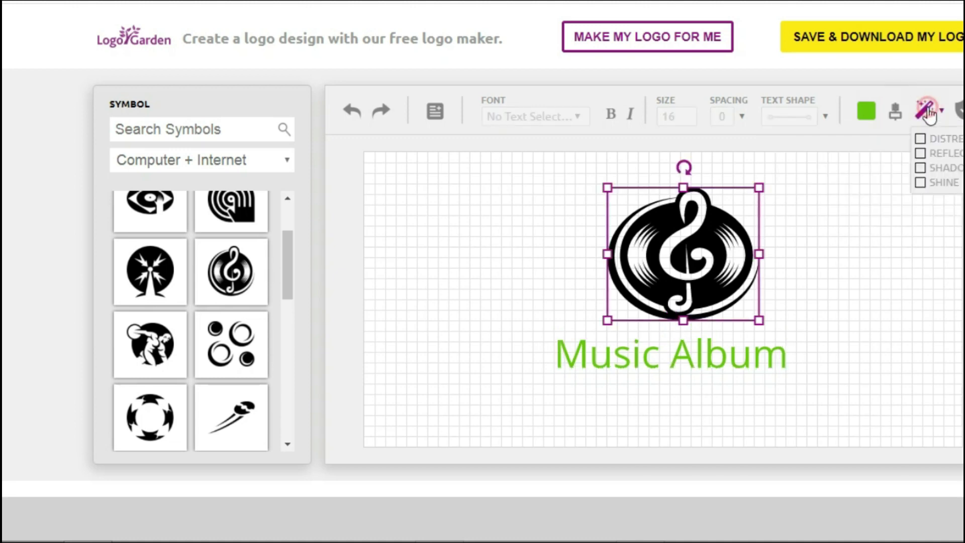
pyautogui.click(921, 140)
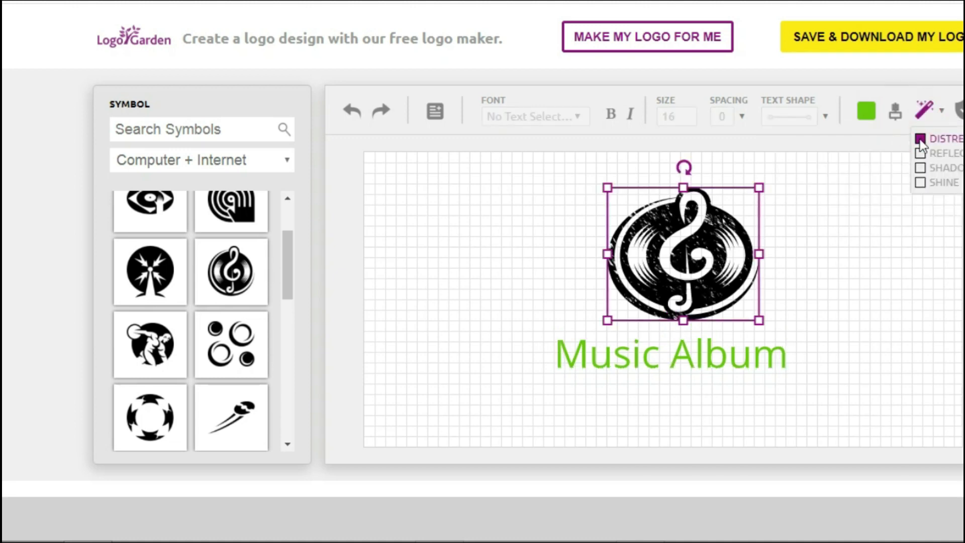
pyautogui.click(921, 153)
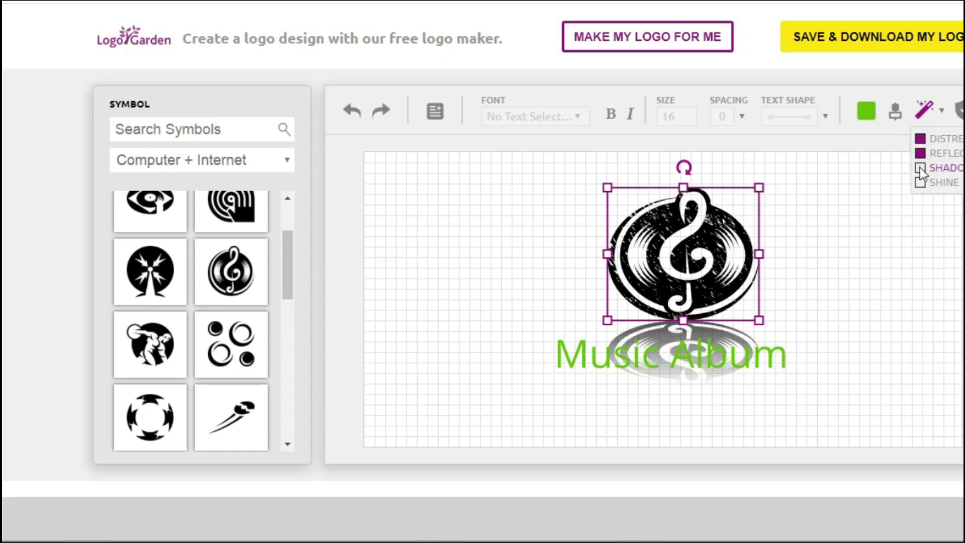
pyautogui.click(920, 168)
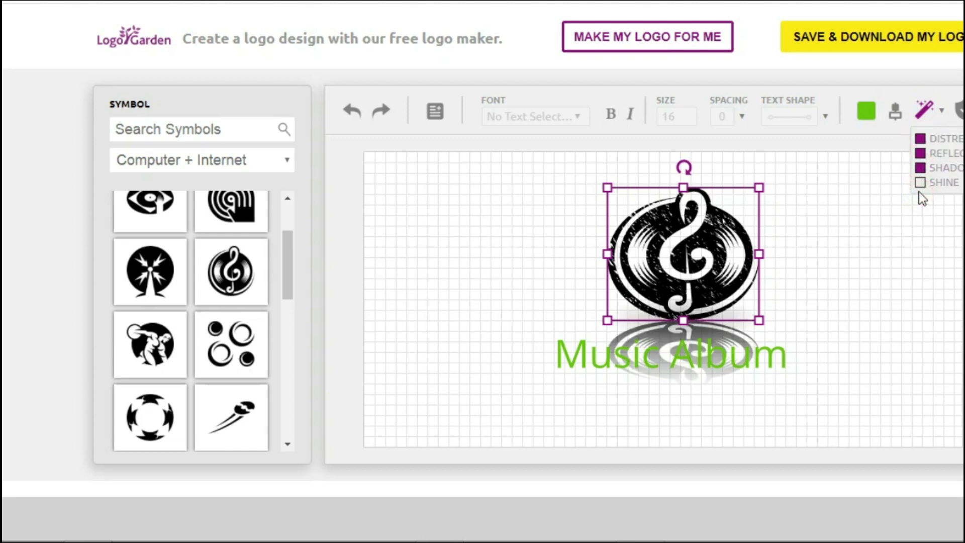
pyautogui.click(920, 183)
pyautogui.click(833, 295)
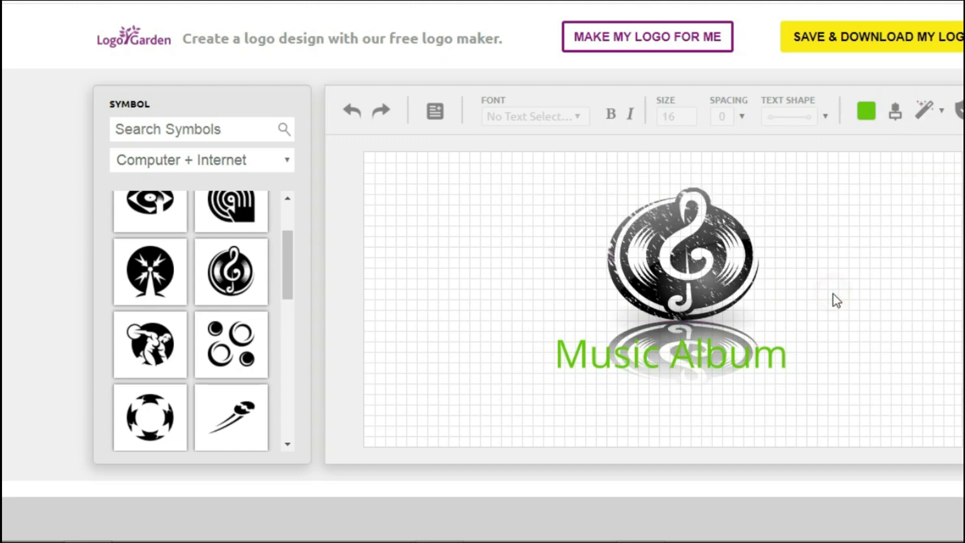
# Remove the distressed texture from the symbol, keeping reflection, shadow and shine.
pyautogui.click(925, 110)
pyautogui.click(920, 141)
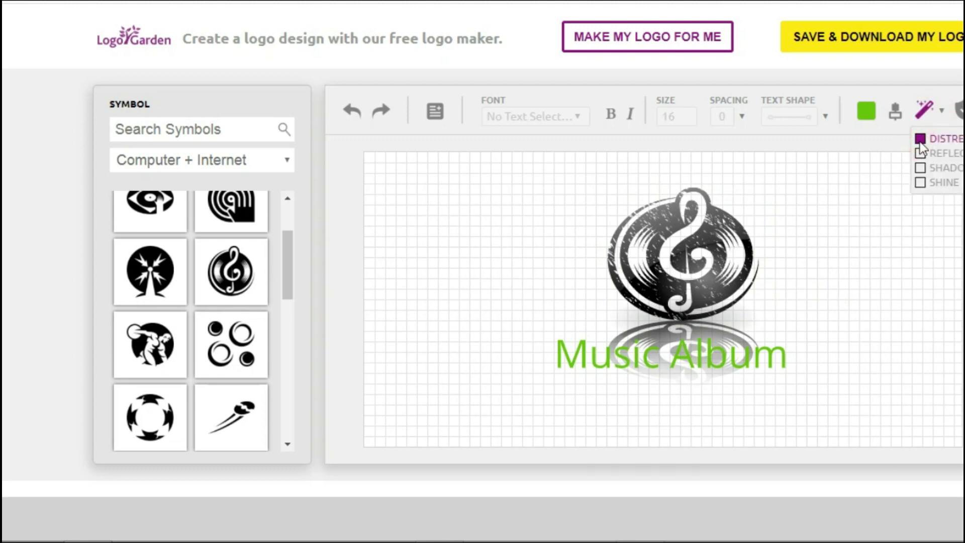
pyautogui.click(690, 271)
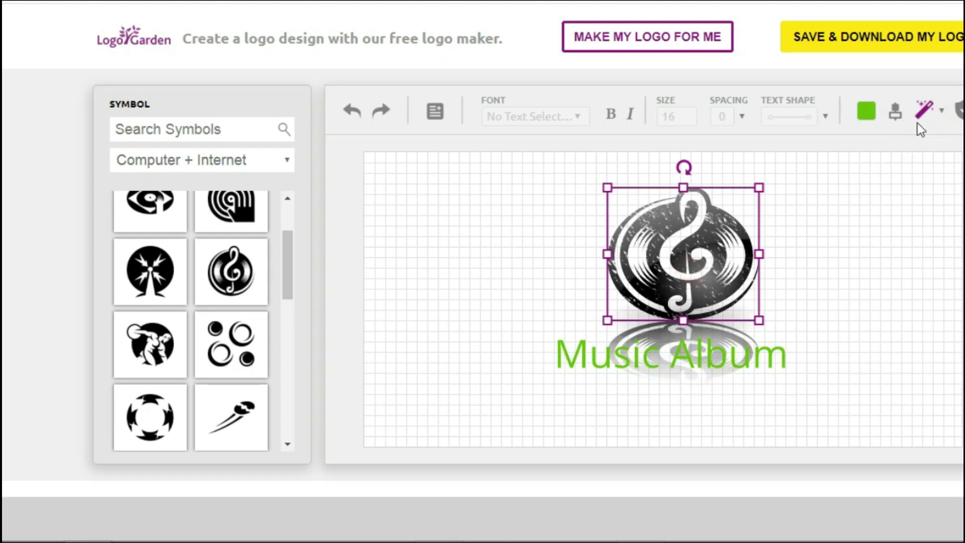
pyautogui.click(929, 108)
pyautogui.click(922, 136)
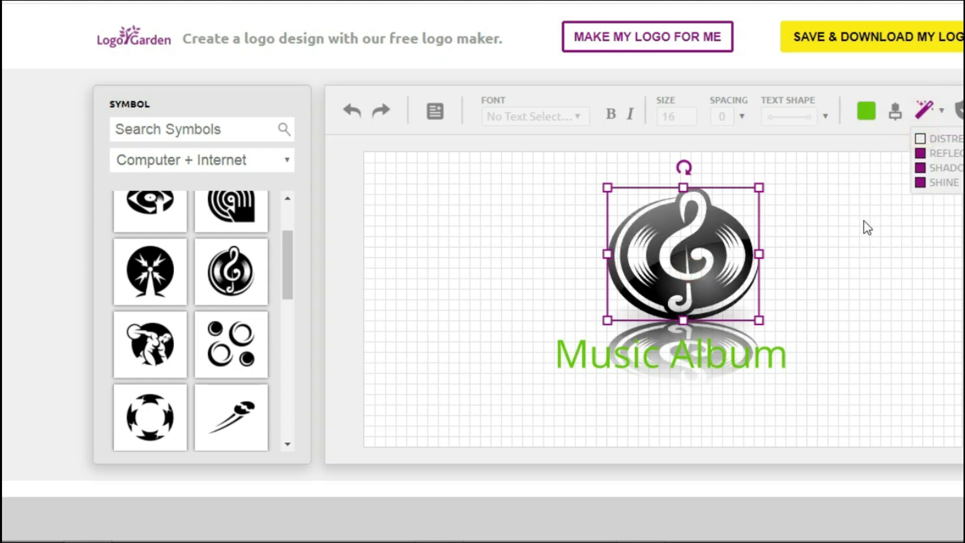
pyautogui.click(863, 221)
# Move the Music Album text lower and set it in bold Permanent Marker.
pyautogui.click(733, 352)
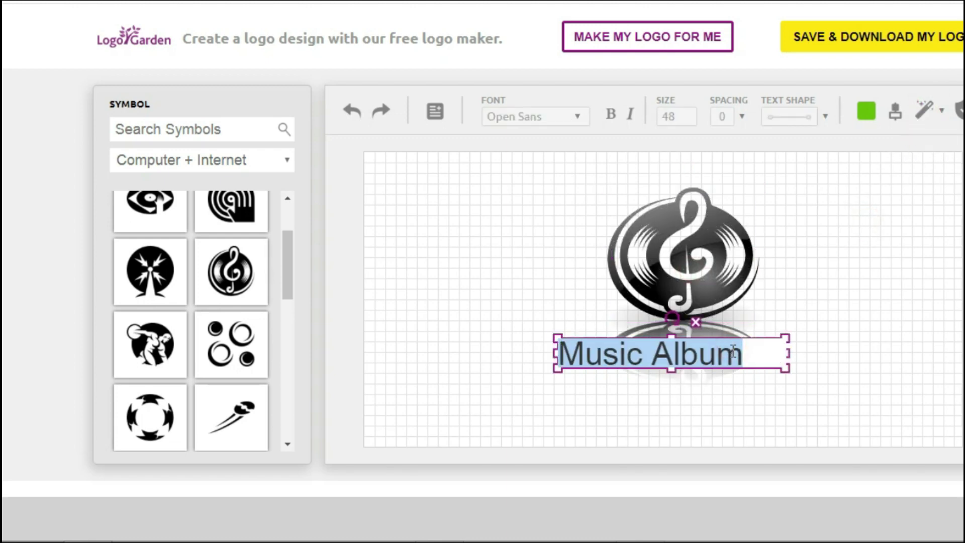
pyautogui.click(800, 322)
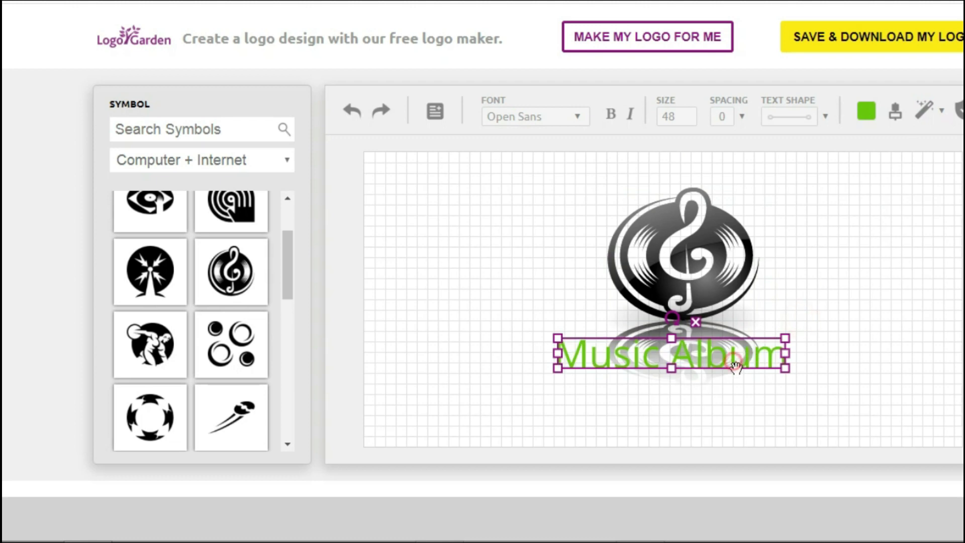
pyautogui.moveTo(733, 362)
pyautogui.mouseDown()
pyautogui.moveTo(740, 397)
pyautogui.moveTo(753, 403)
pyautogui.mouseUp()
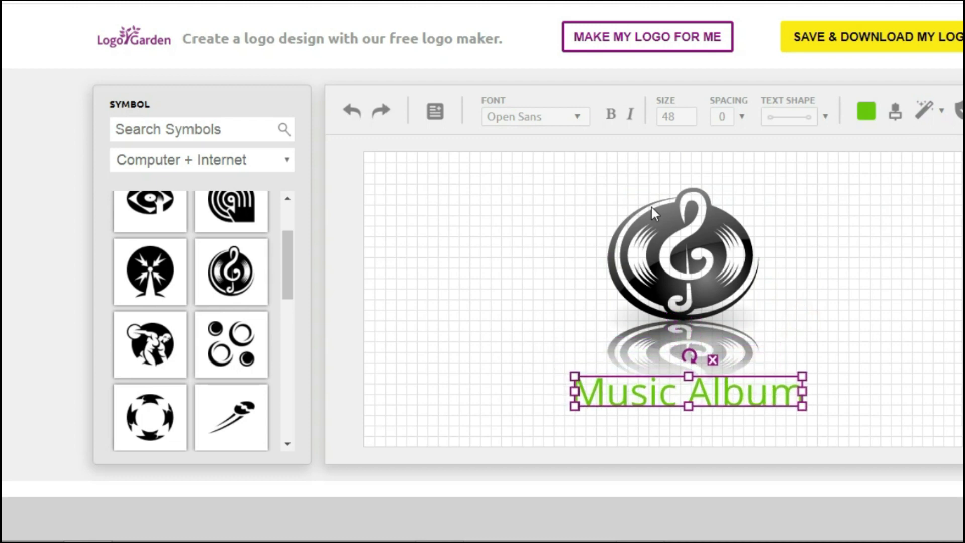
pyautogui.click(555, 130)
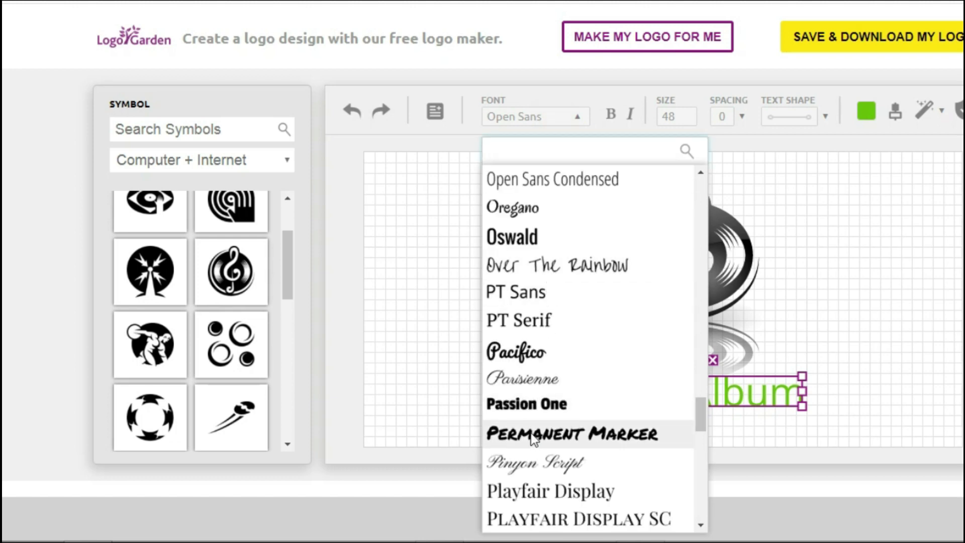
pyautogui.click(533, 435)
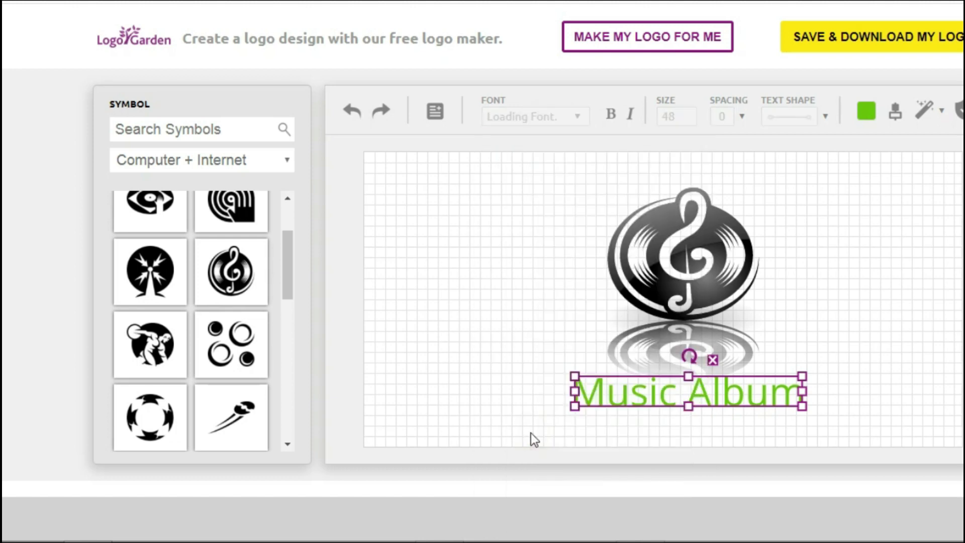
pyautogui.doubleClick(607, 389)
pyautogui.click(916, 294)
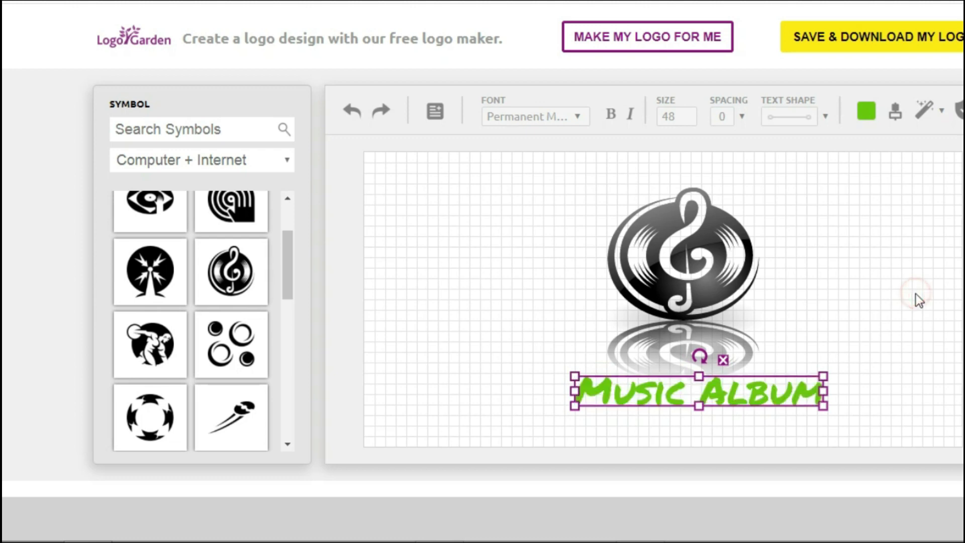
pyautogui.click(609, 114)
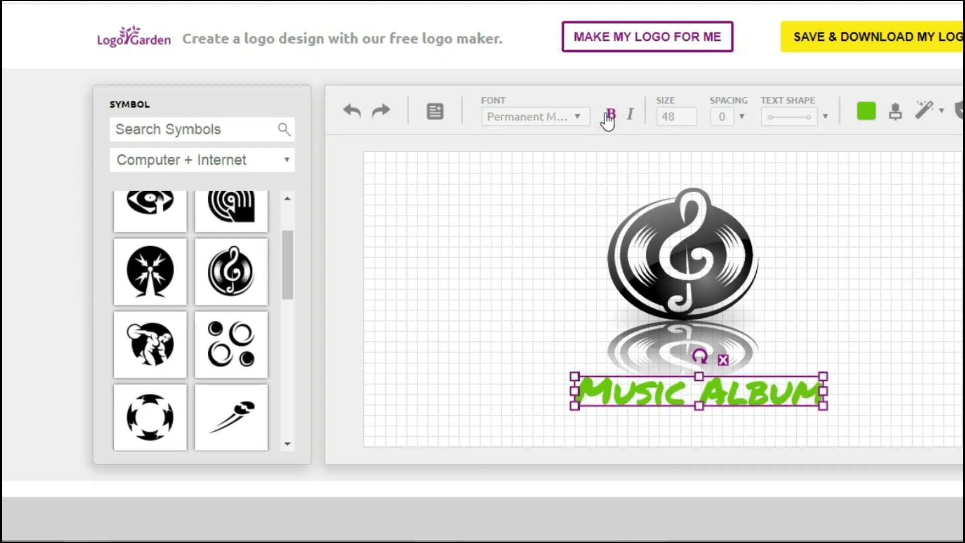
# Add a new TEXT element to the logo.
pyautogui.click(436, 116)
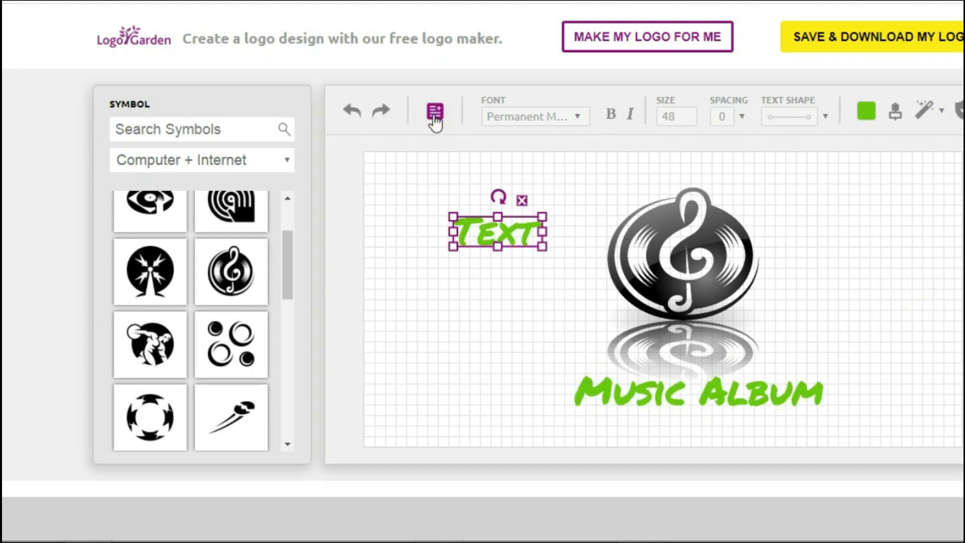
pyautogui.click(527, 202)
pyautogui.doubleClick(524, 218)
pyautogui.press('Escape')
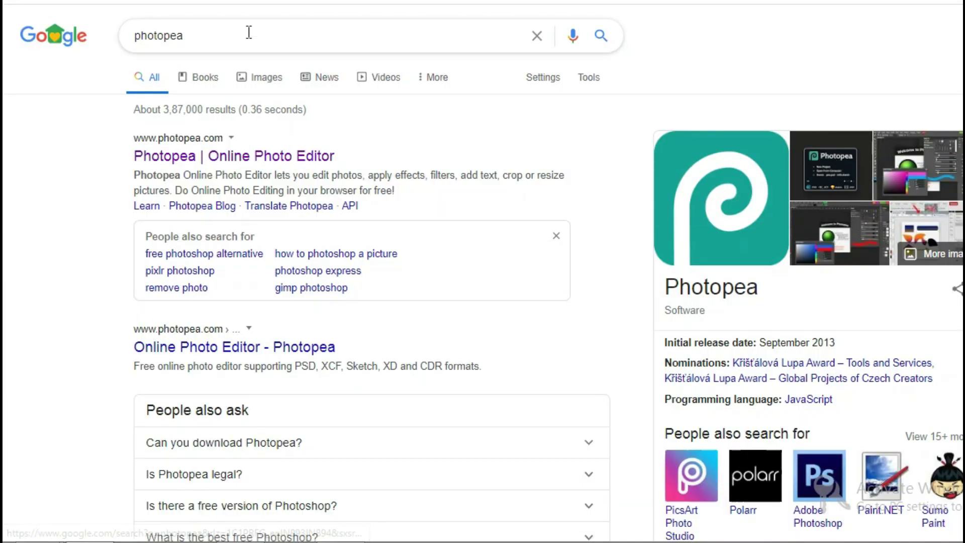
# Rerun the photopea search and open the 'Photopea | Online Photo Editor' result.
pyautogui.click(248, 32)
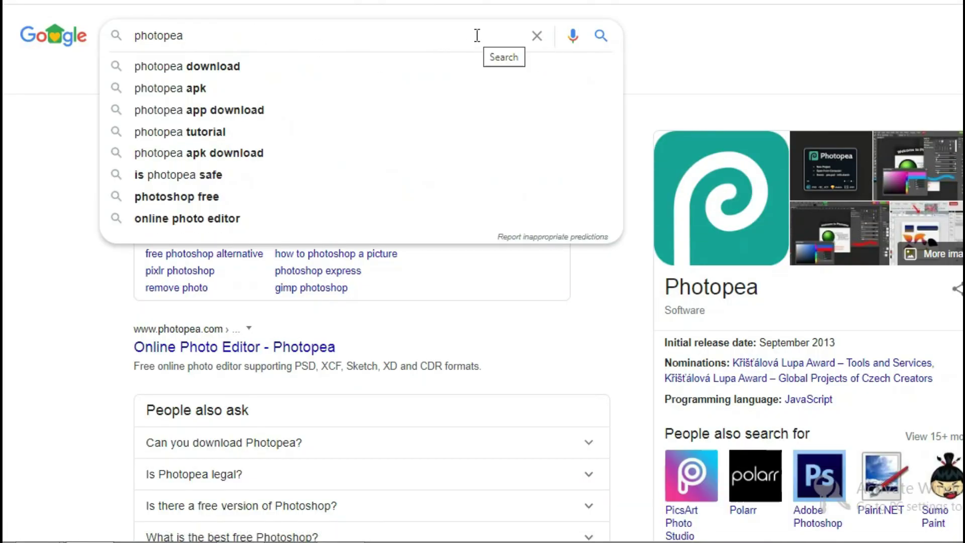
pyautogui.press('Return')
pyautogui.click(262, 151)
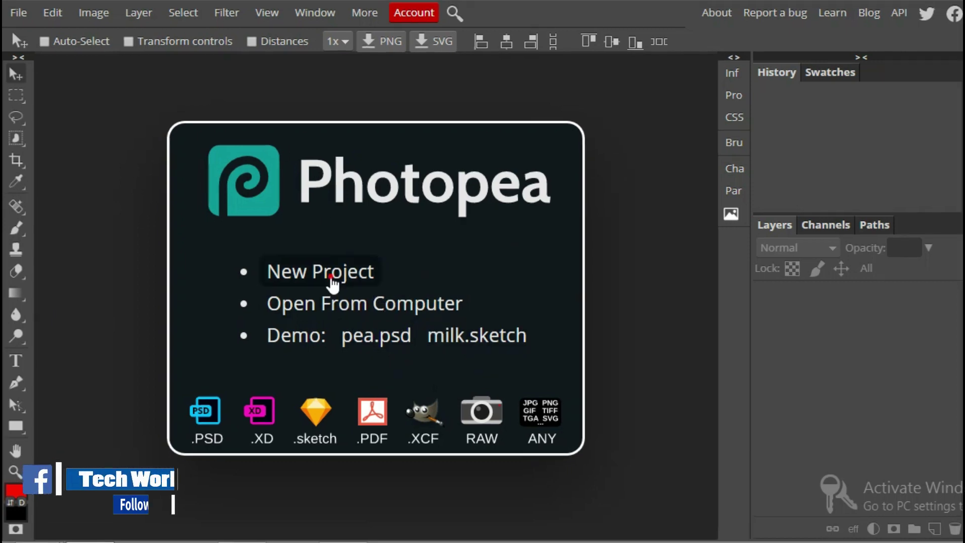
# Start a new project named 'Tech reveal tamil' using pixels as the unit.
pyautogui.click(332, 283)
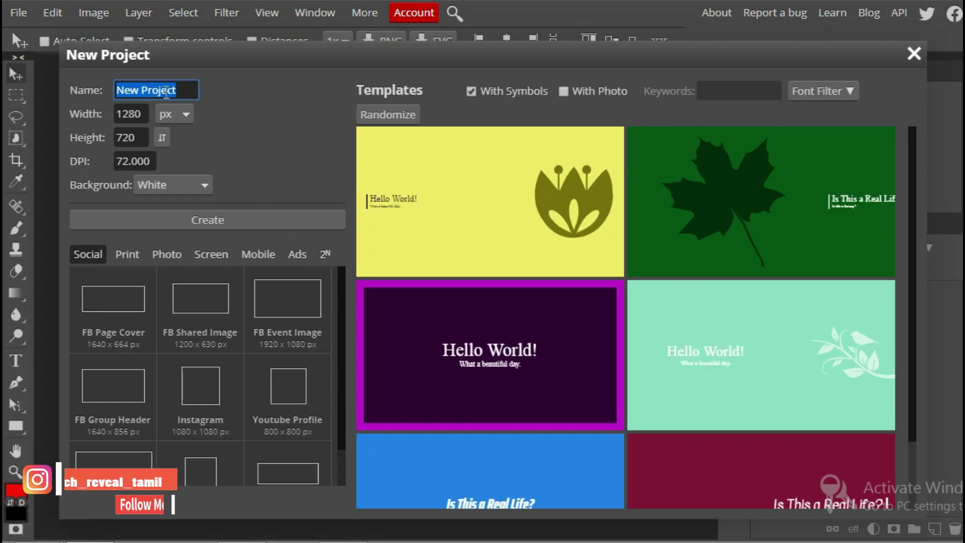
pyautogui.write('Tec')
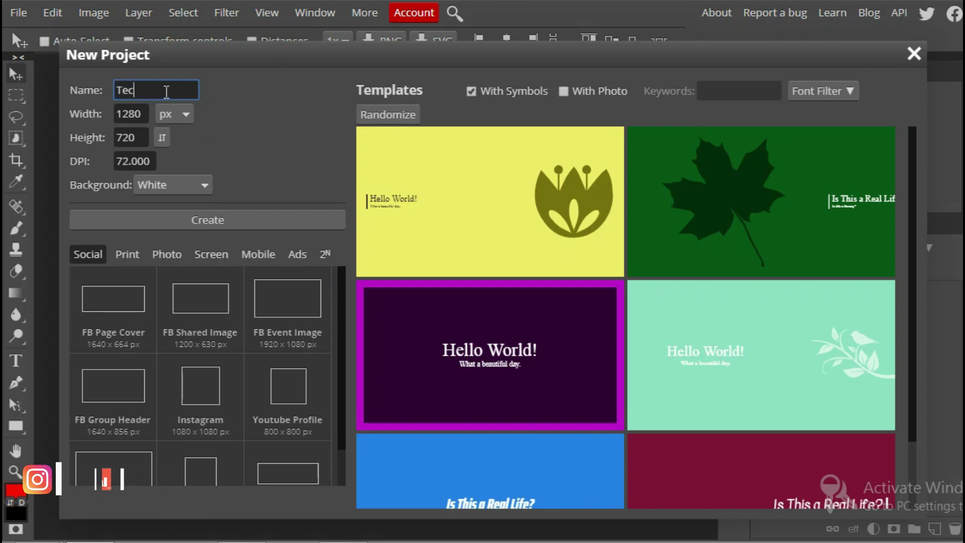
pyautogui.write('h revea')
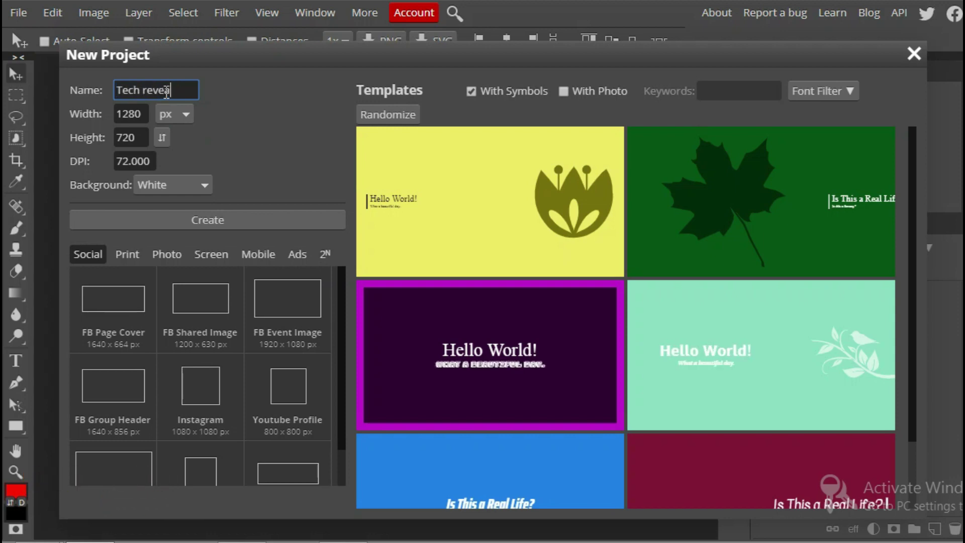
pyautogui.write('l tamil')
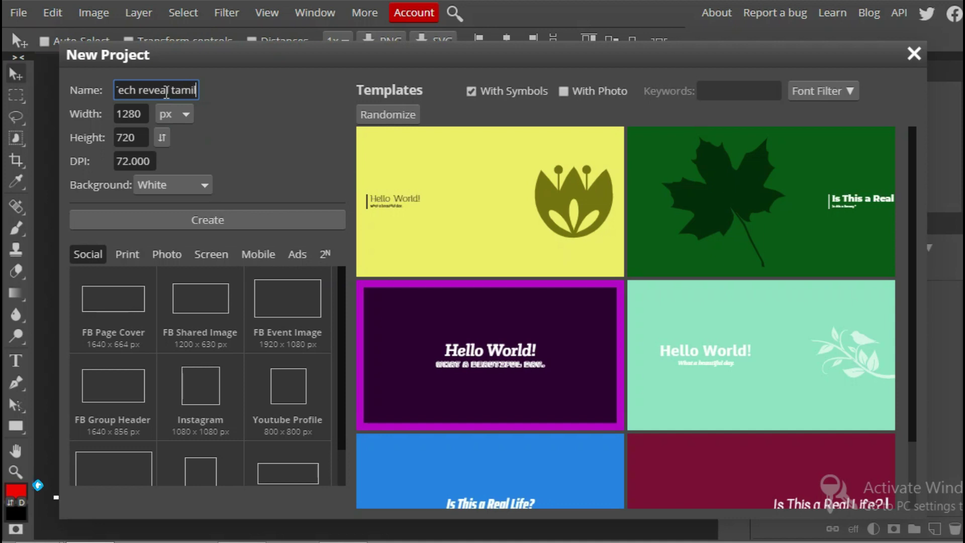
pyautogui.click(162, 119)
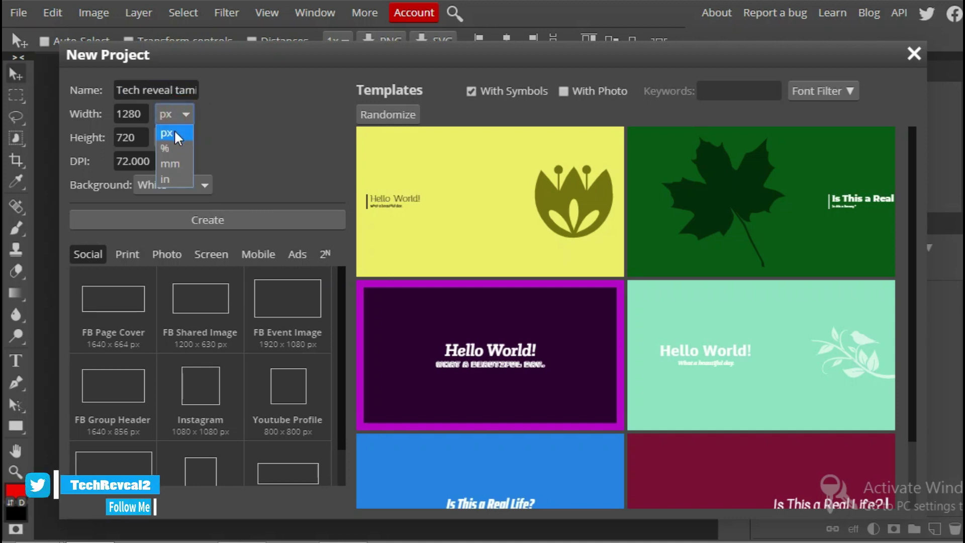
pyautogui.click(175, 134)
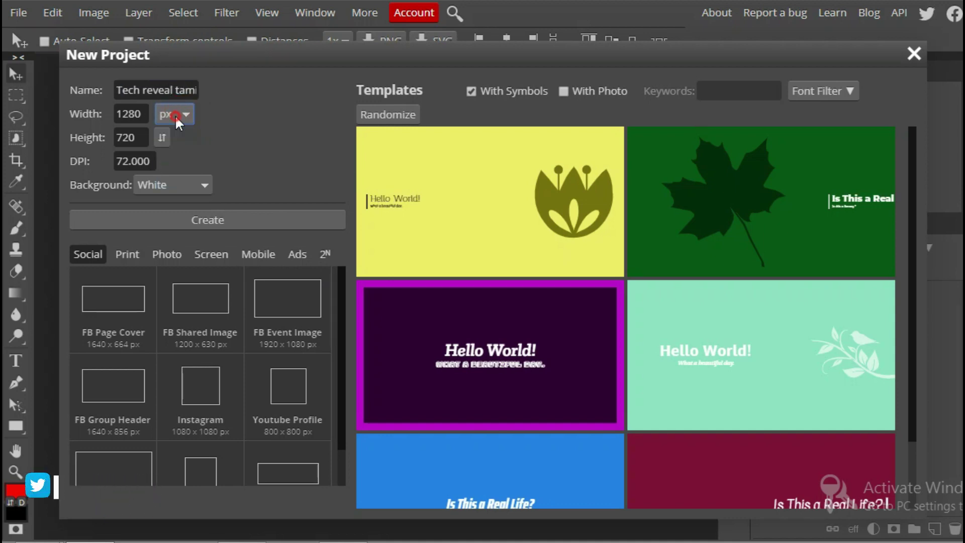
# Set the size to 1920 × 1080 with a white background and create it.
pyautogui.click(146, 117)
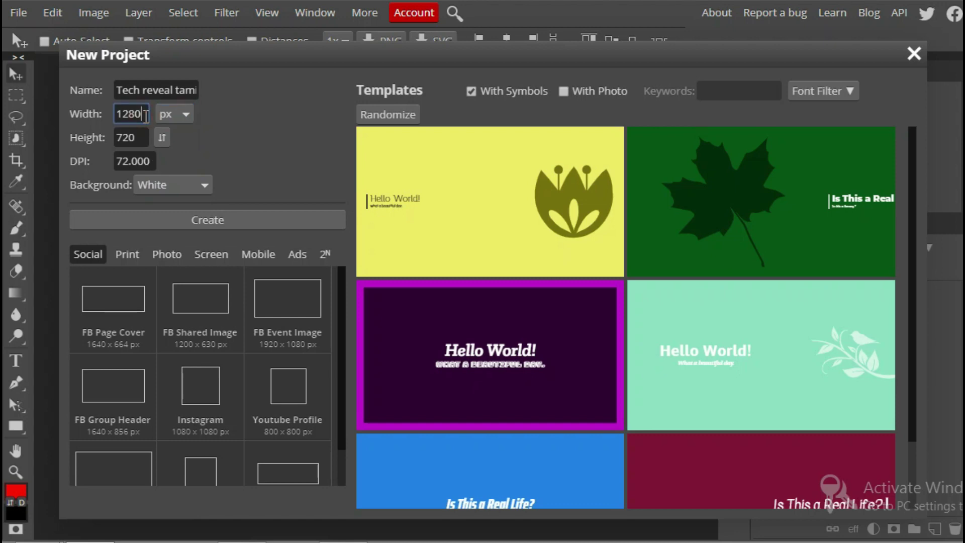
pyautogui.doubleClick(146, 116)
pyautogui.write('19')
pyautogui.write('20')
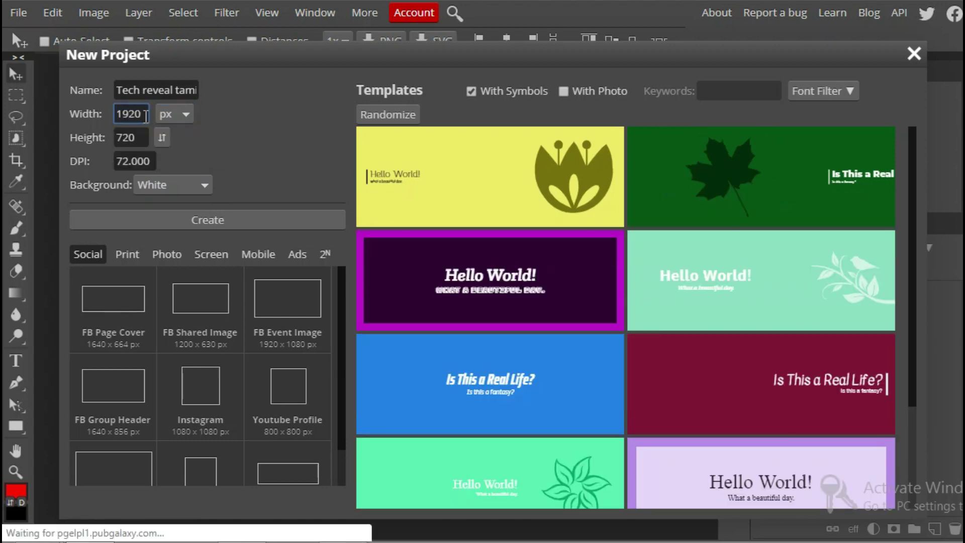
pyautogui.doubleClick(145, 134)
pyautogui.write('10')
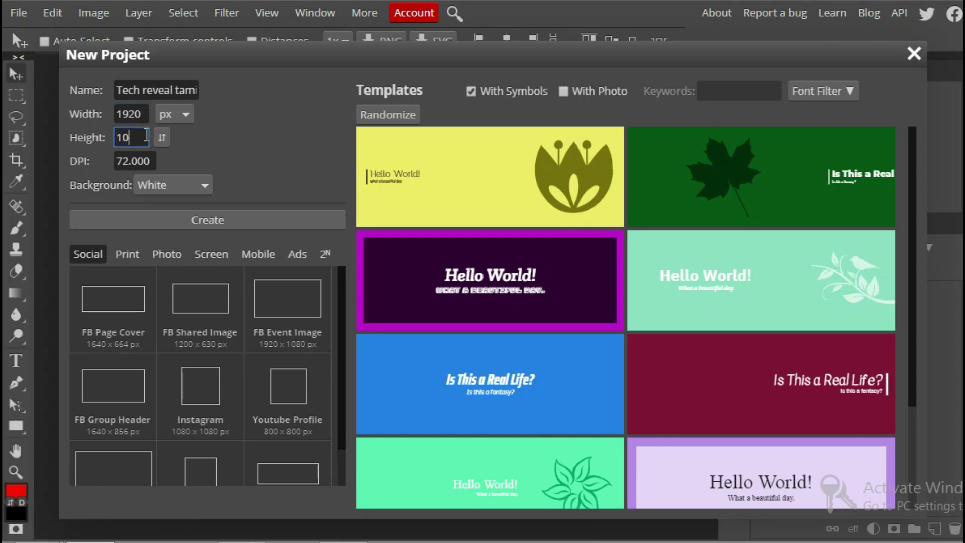
pyautogui.write('80')
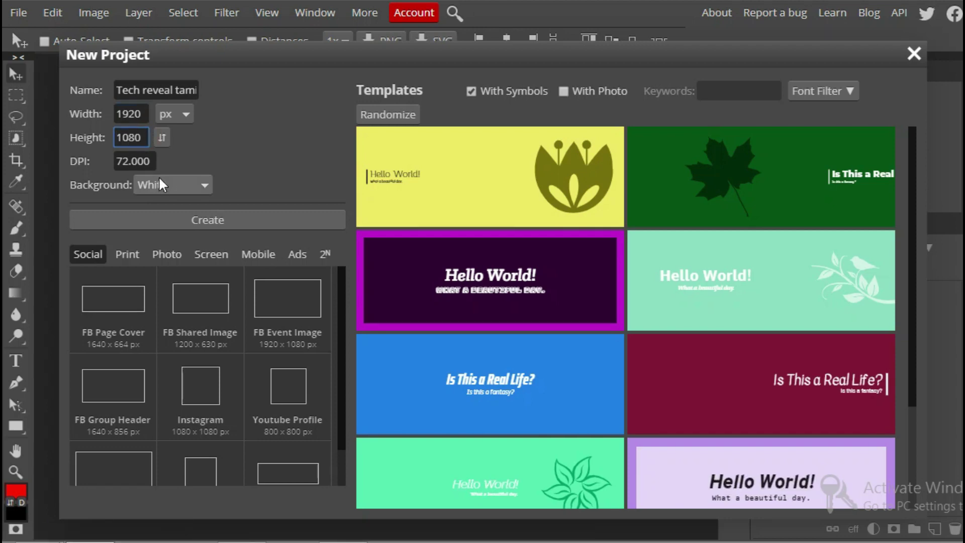
pyautogui.click(161, 184)
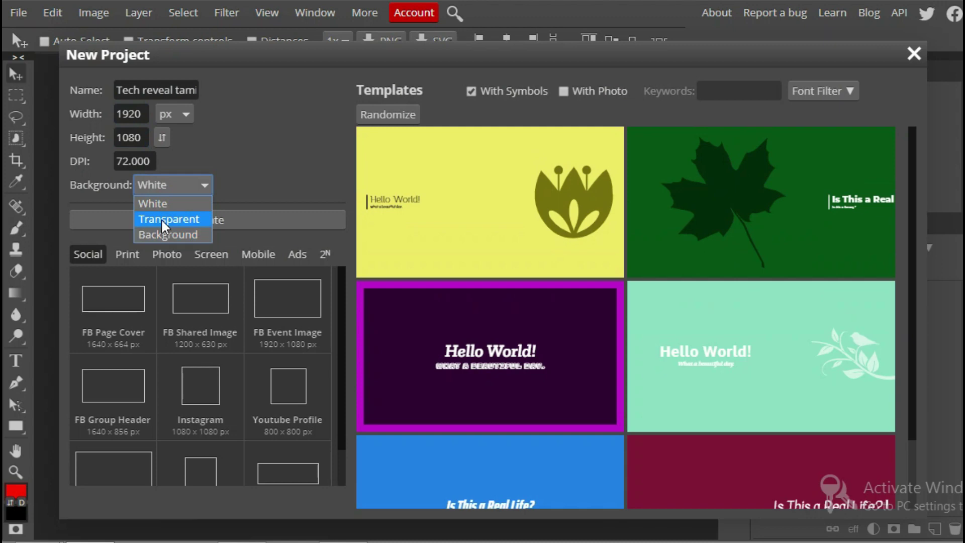
pyautogui.click(160, 204)
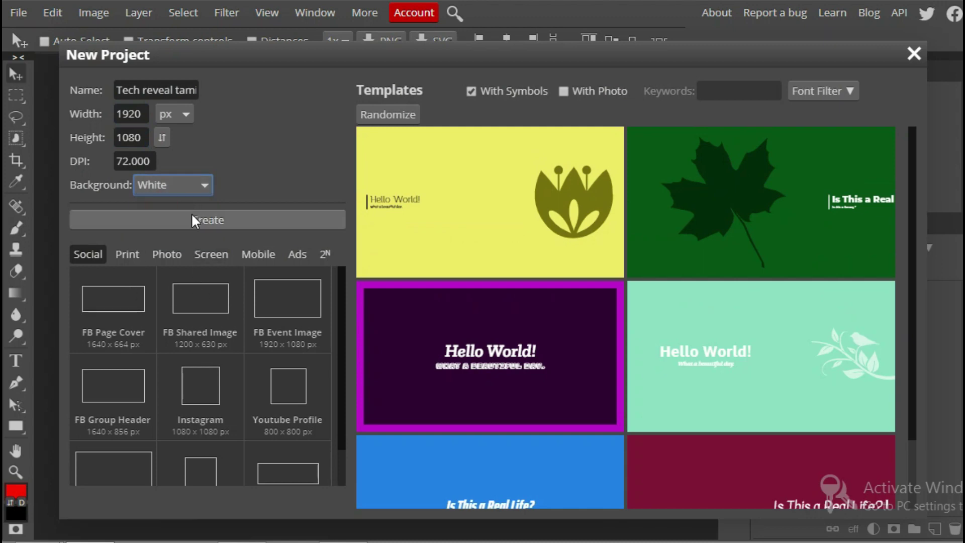
pyautogui.scroll(-2, 341, 300)
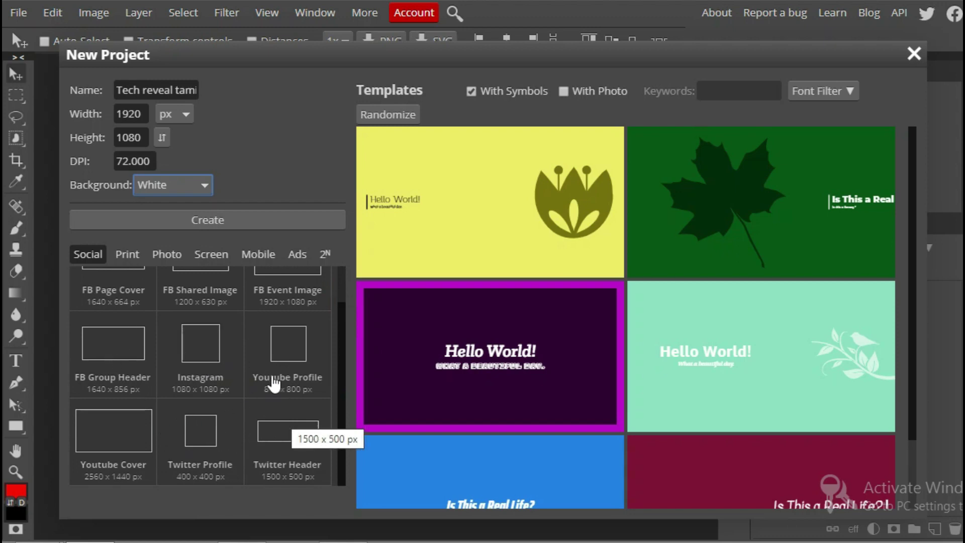
pyautogui.click(217, 222)
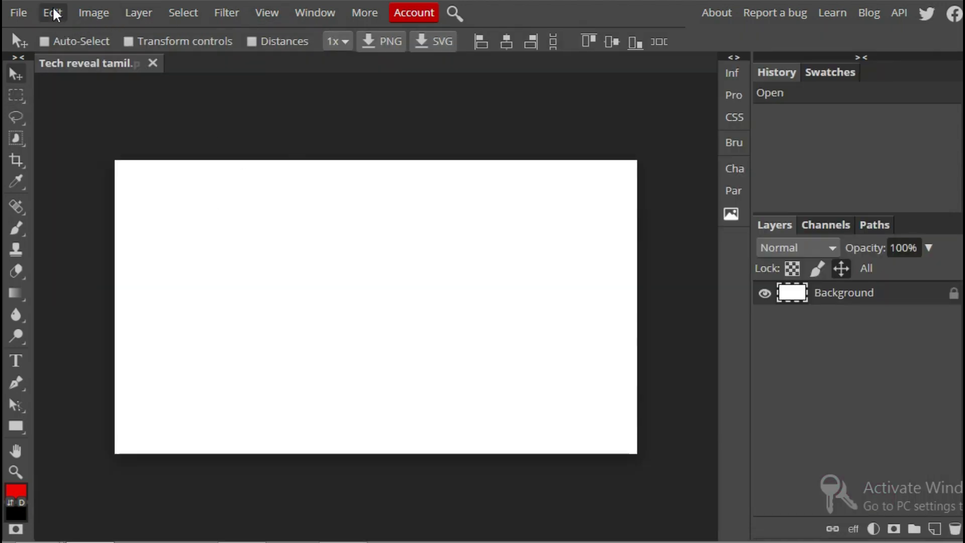
# Browse the File menu and the Character, CSS, Properties and Info side panels.
pyautogui.click(22, 11)
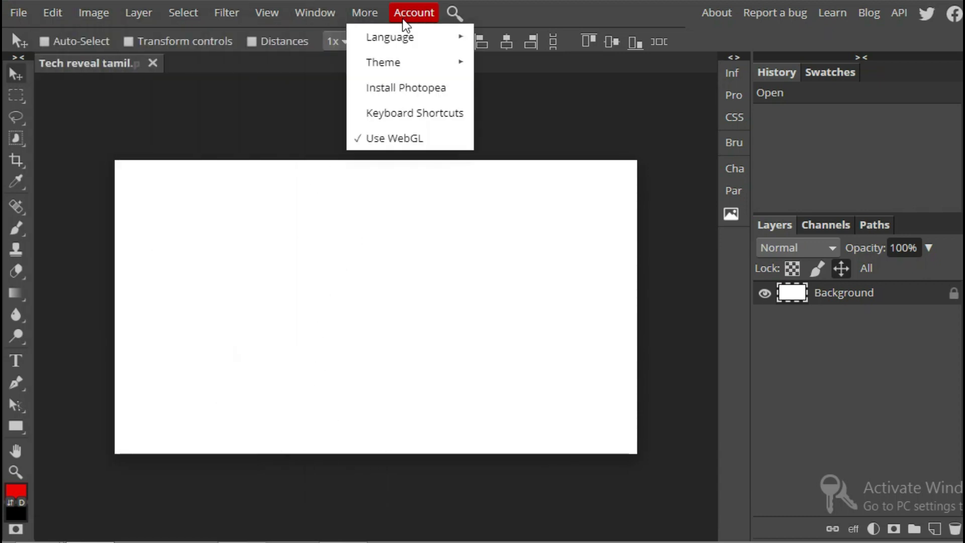
pyautogui.click(666, 122)
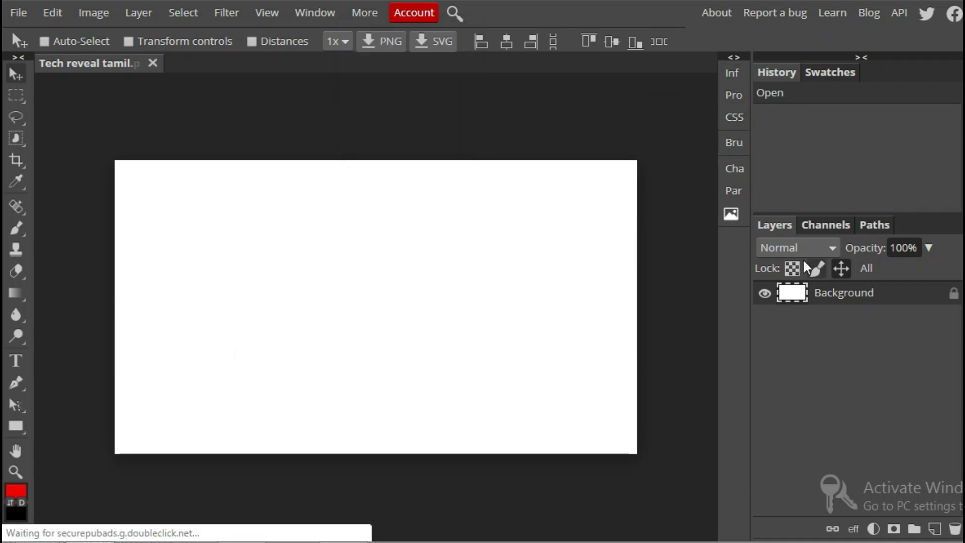
pyautogui.click(734, 169)
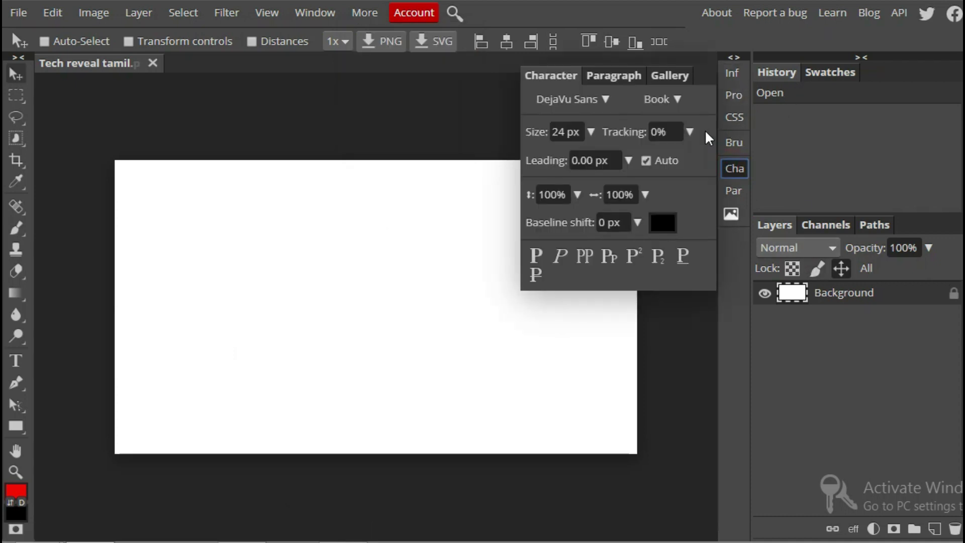
pyautogui.click(734, 142)
pyautogui.click(735, 118)
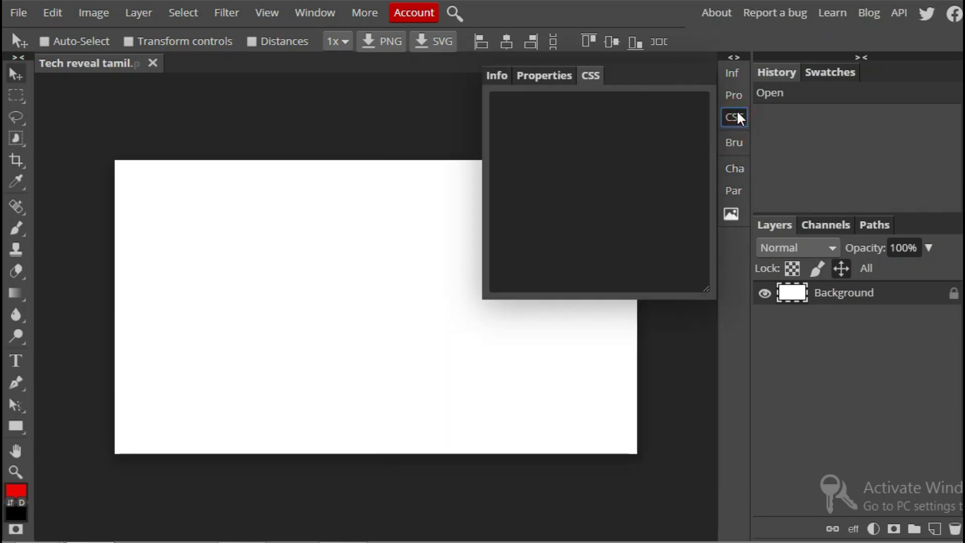
pyautogui.click(735, 95)
pyautogui.click(732, 73)
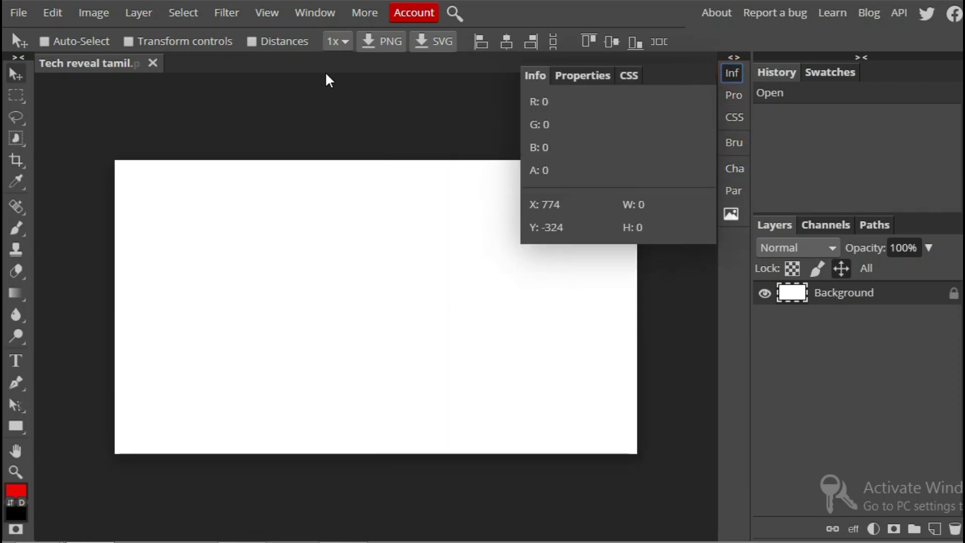
# Try the lasso, crop, eyedropper, gradient, blur, dodge, text, pen, rectangle, hand and zoom tools.
pyautogui.click(327, 80)
pyautogui.click(16, 117)
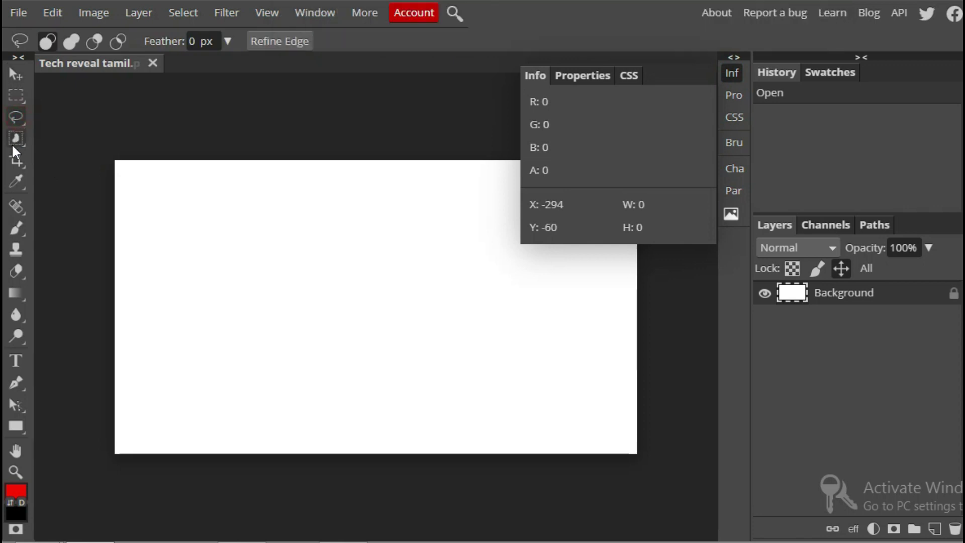
pyautogui.click(16, 161)
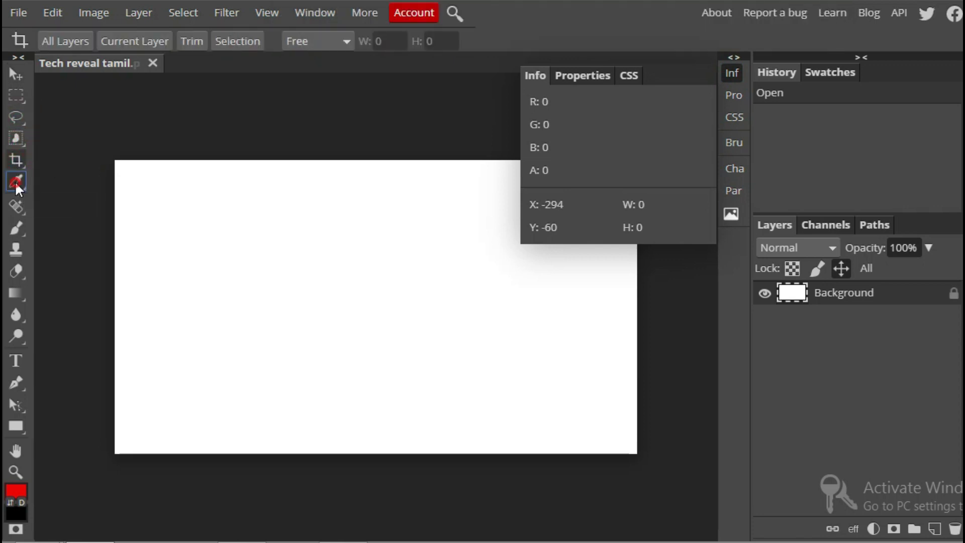
pyautogui.click(15, 181)
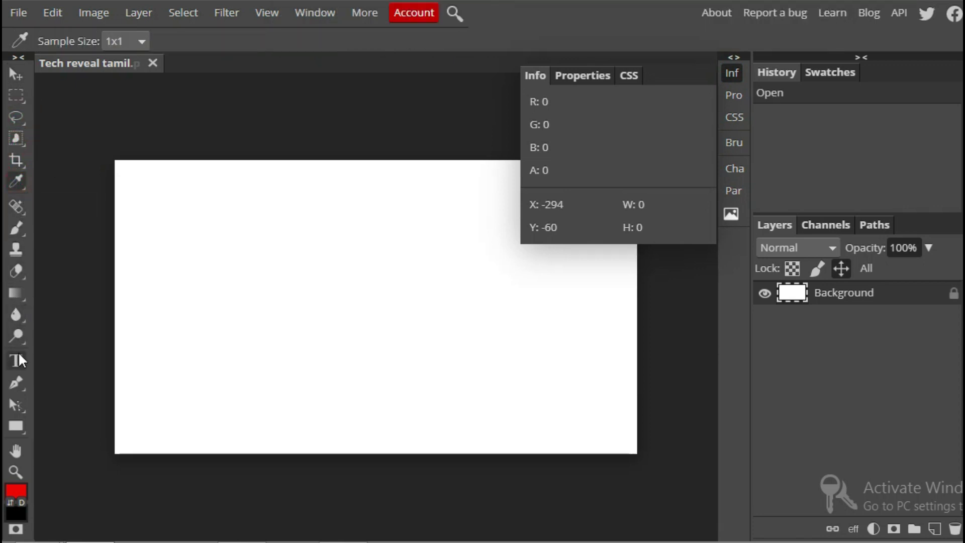
pyautogui.click(15, 294)
pyautogui.click(15, 315)
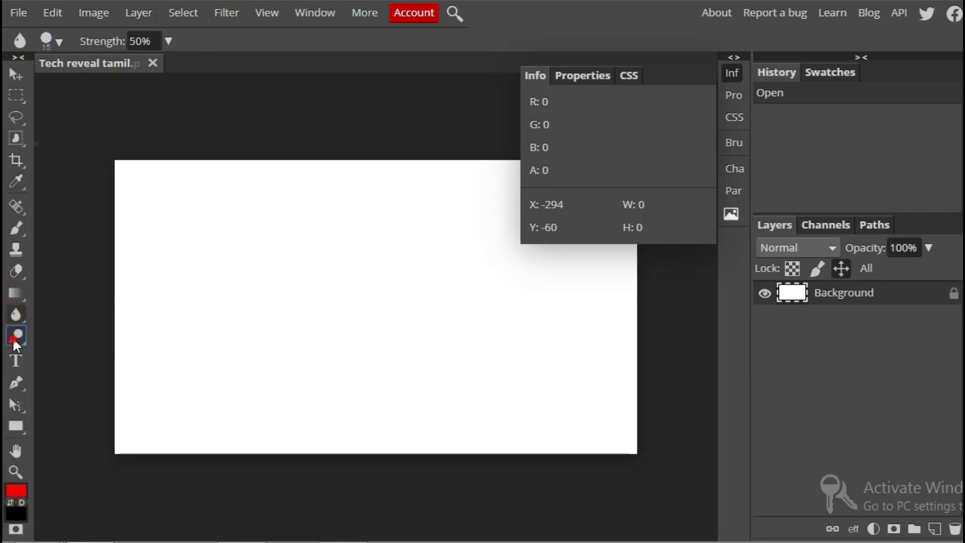
pyautogui.click(15, 336)
pyautogui.click(14, 363)
pyautogui.click(16, 383)
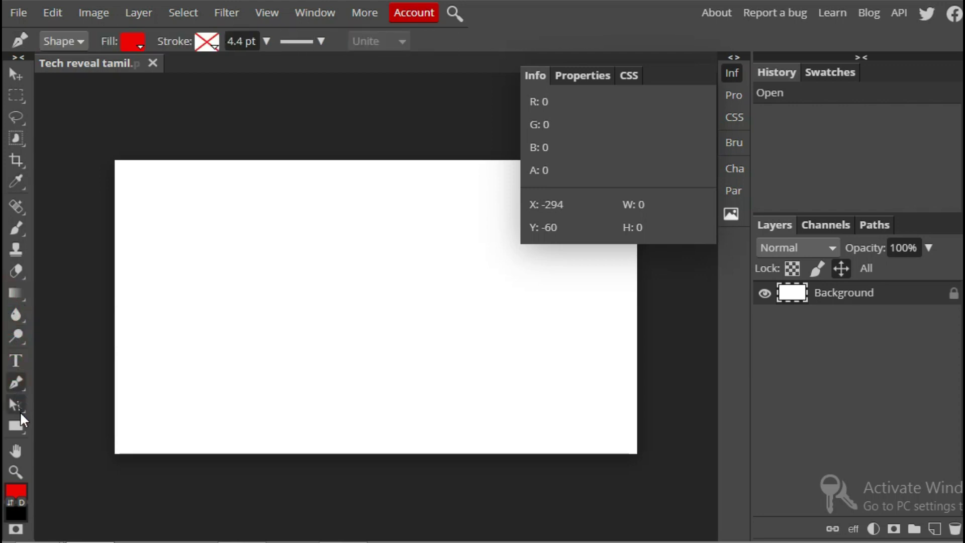
pyautogui.click(17, 427)
pyautogui.click(16, 451)
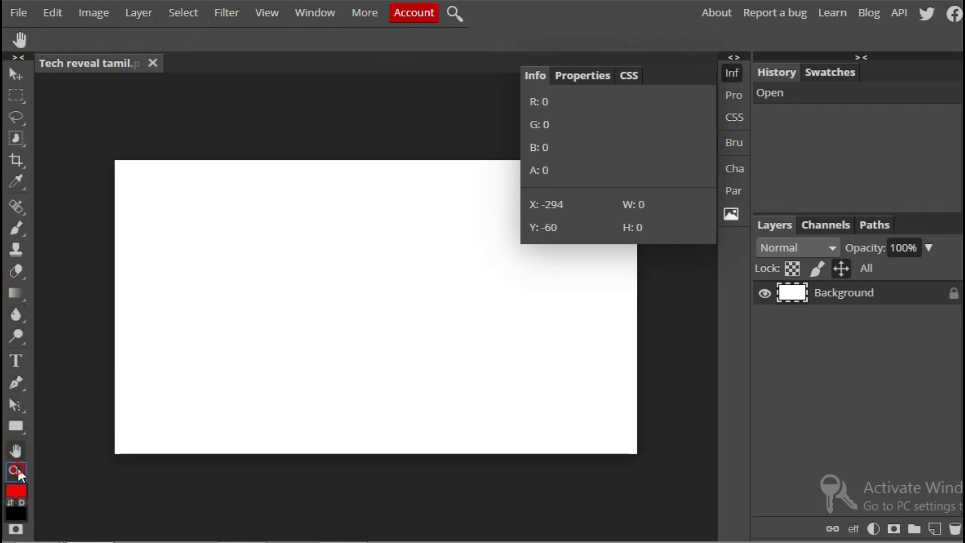
pyautogui.click(16, 471)
# Set the foreground colour to pure red ff0000.
pyautogui.click(19, 490)
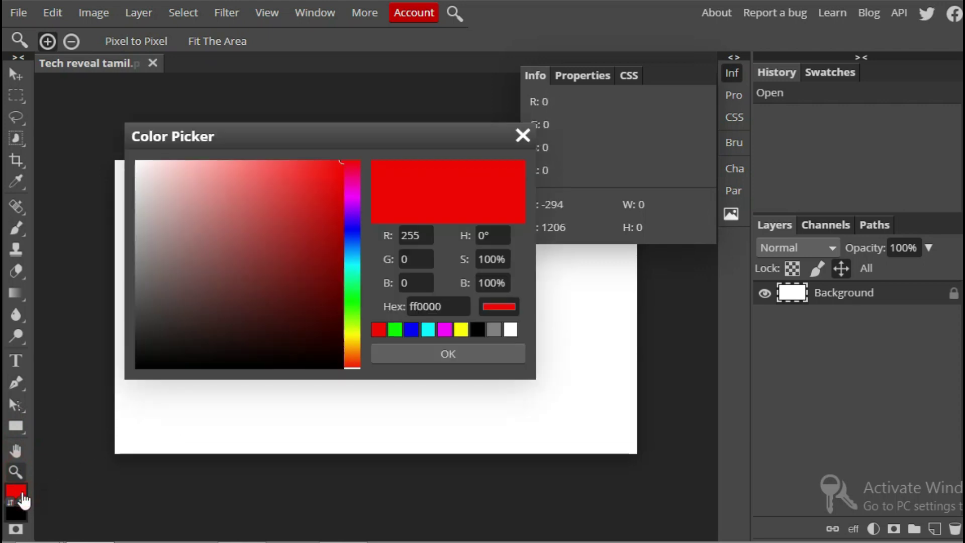
pyautogui.moveTo(270, 360)
pyautogui.mouseDown()
pyautogui.moveTo(187, 202)
pyautogui.moveTo(142, 161)
pyautogui.mouseUp()
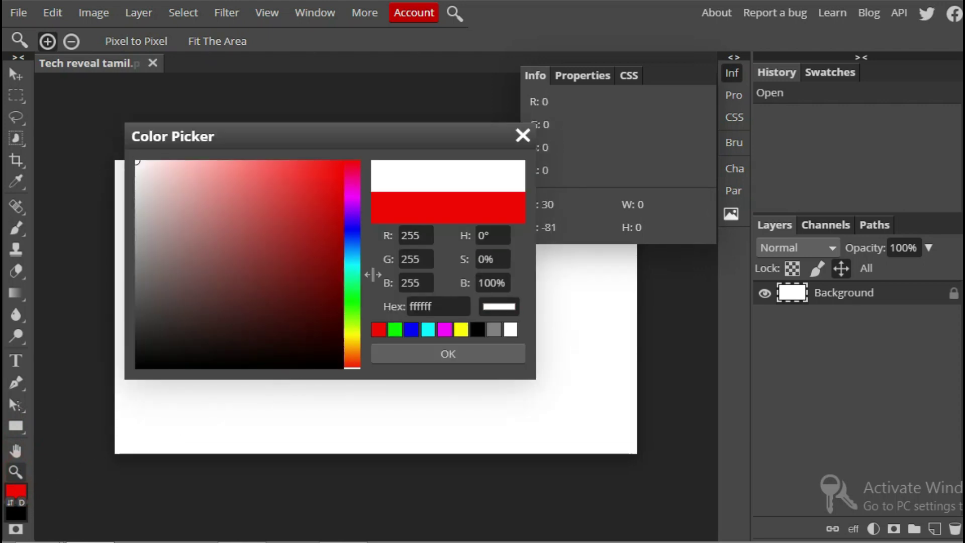
pyautogui.moveTo(204, 261); pyautogui.dragTo(375, 112)
pyautogui.click(417, 354)
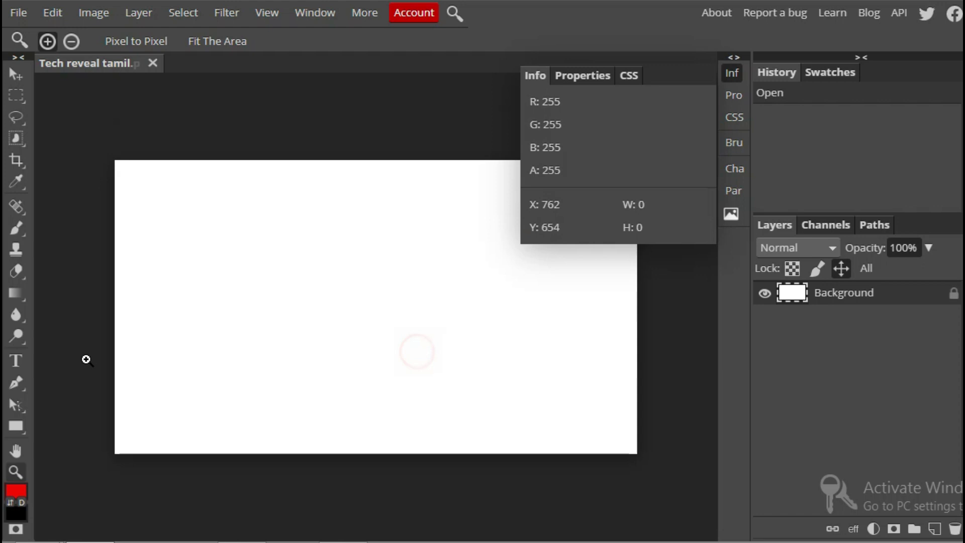
# Fill the white canvas with red using the Paint Bucket Tool.
pyautogui.click(23, 297)
pyautogui.rightClick(25, 299)
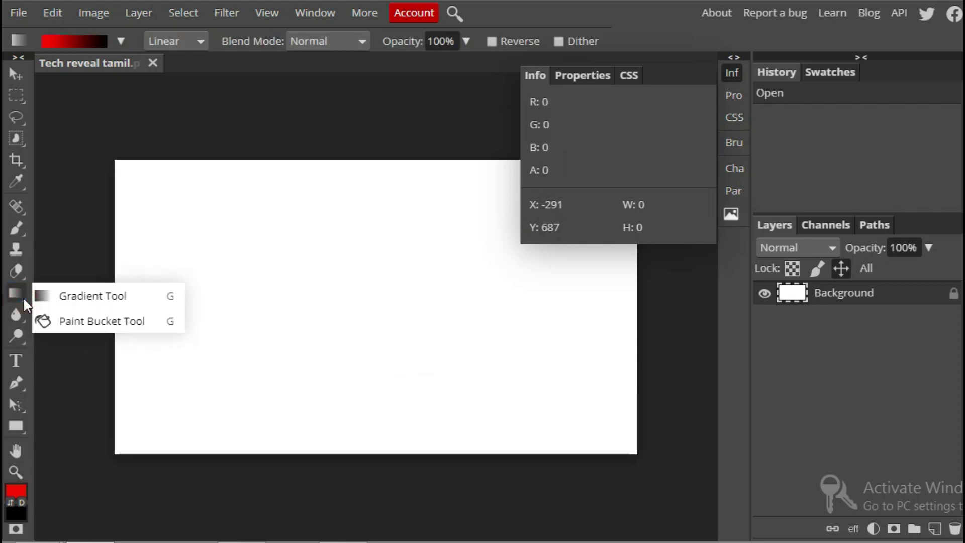
pyautogui.click(50, 320)
pyautogui.click(218, 293)
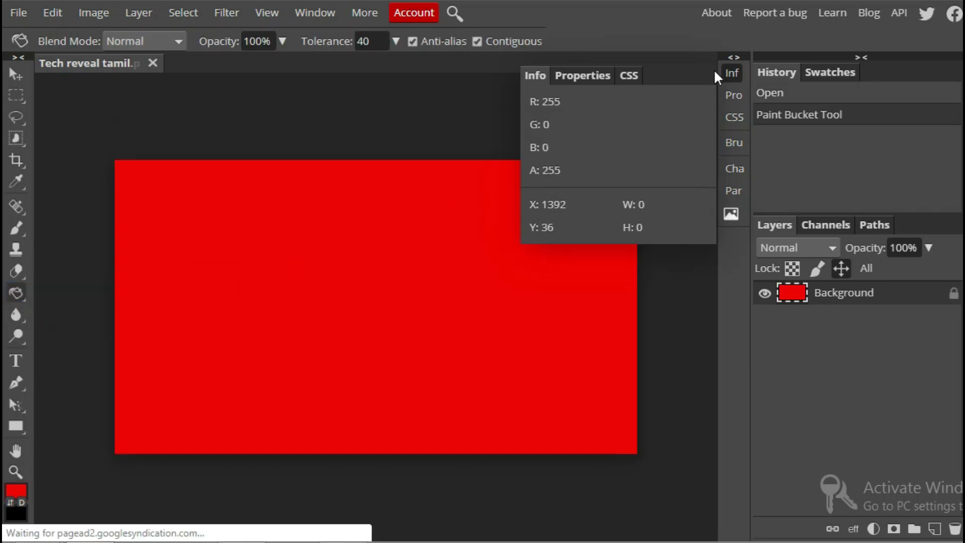
pyautogui.click(729, 73)
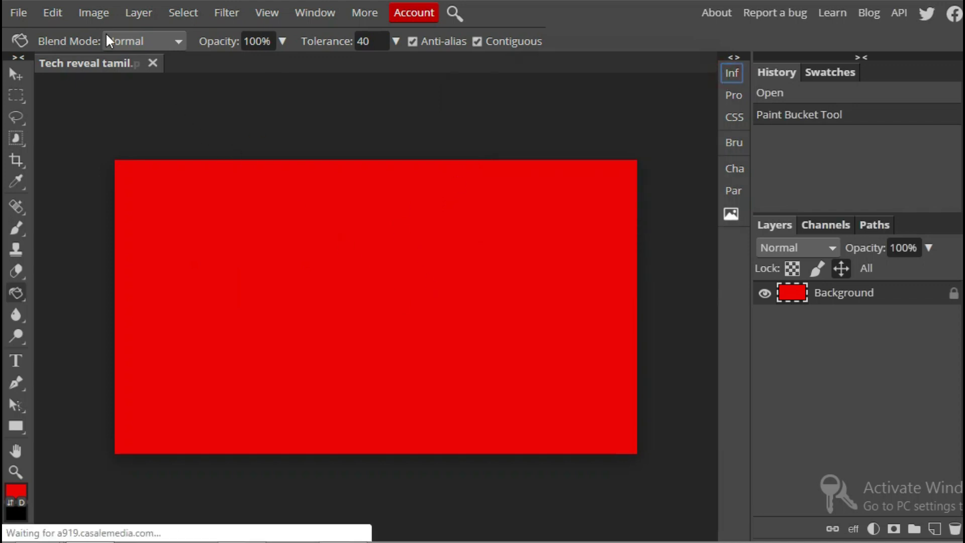
# Open the existing image Pricing.jpg in Photopea.
pyautogui.click(14, 8)
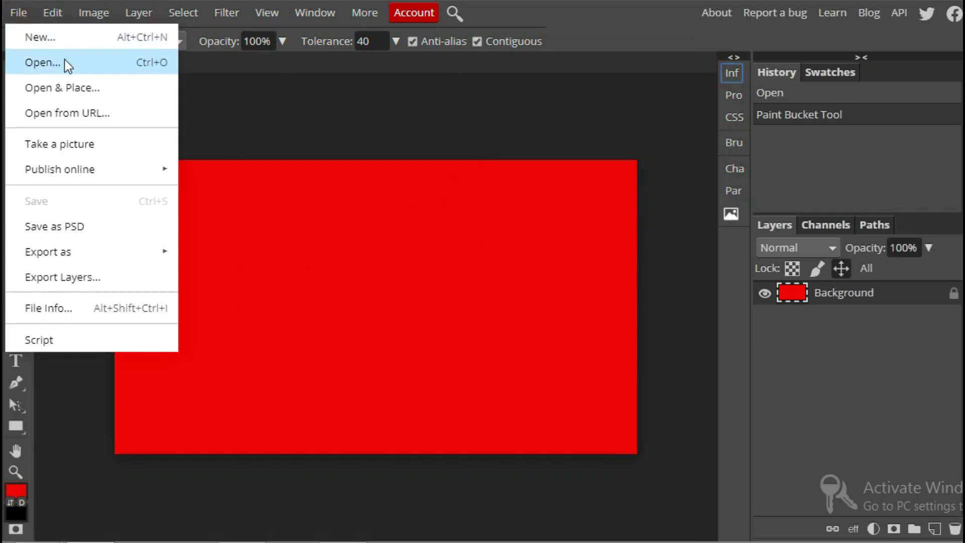
pyautogui.click(64, 63)
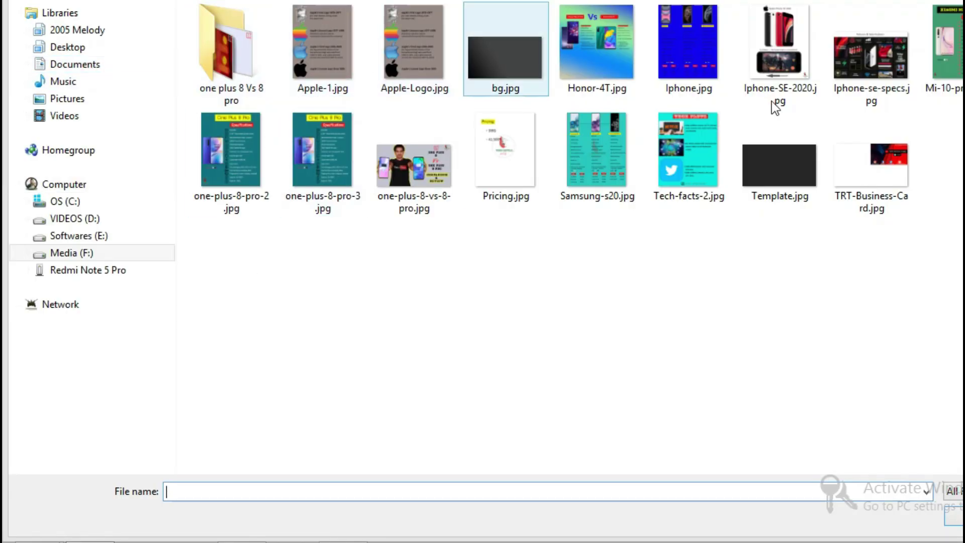
pyautogui.click(495, 133)
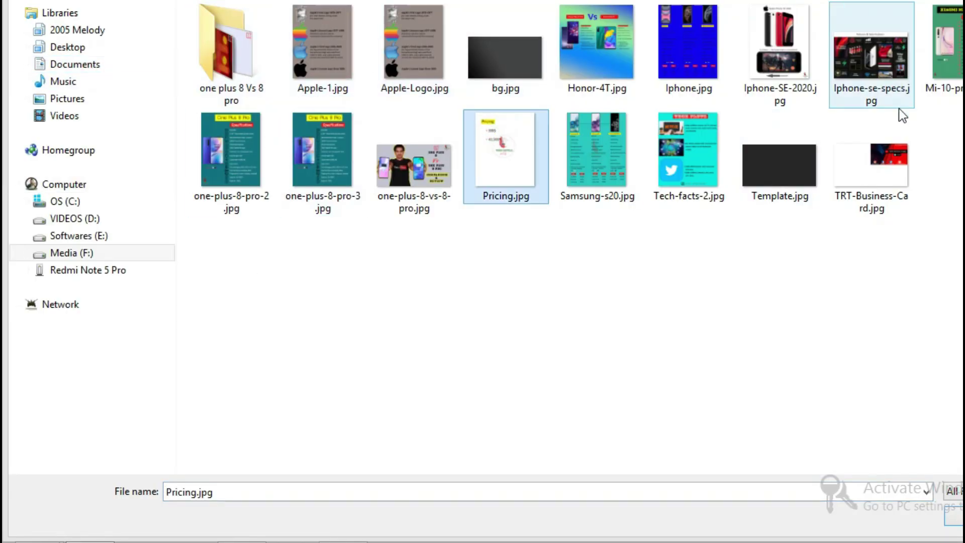
pyautogui.doubleClick(885, 158)
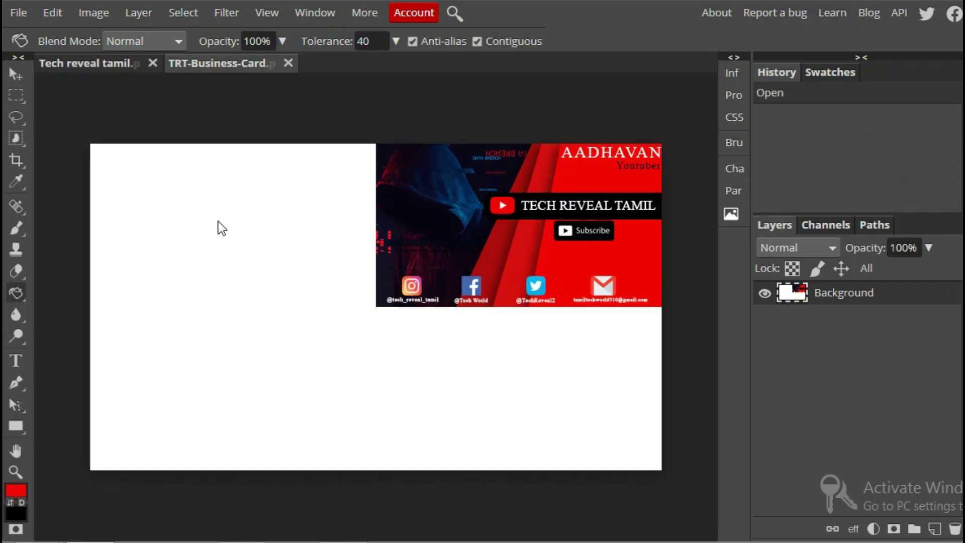
# Draw a rectangular selection around the business card design.
pyautogui.click(16, 94)
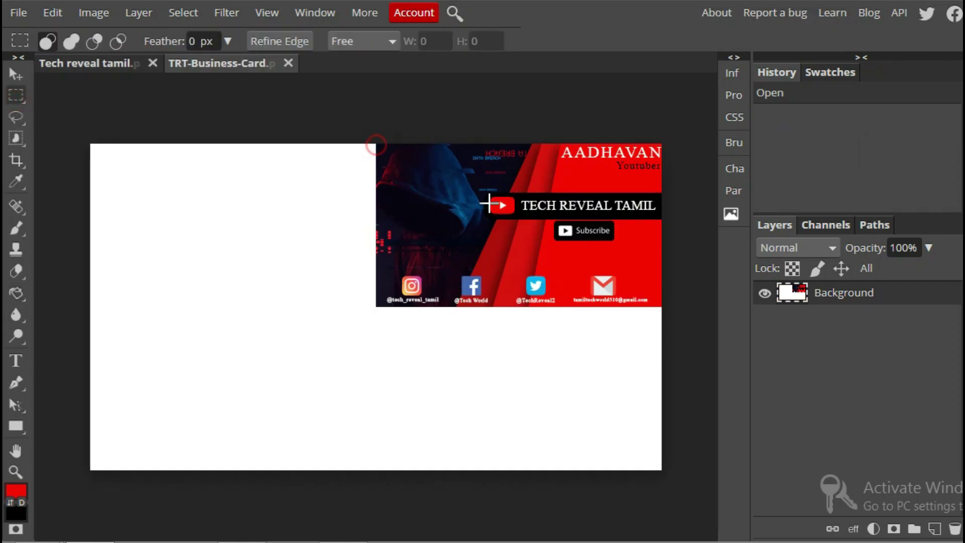
pyautogui.moveTo(376, 145); pyautogui.dragTo(664, 301)
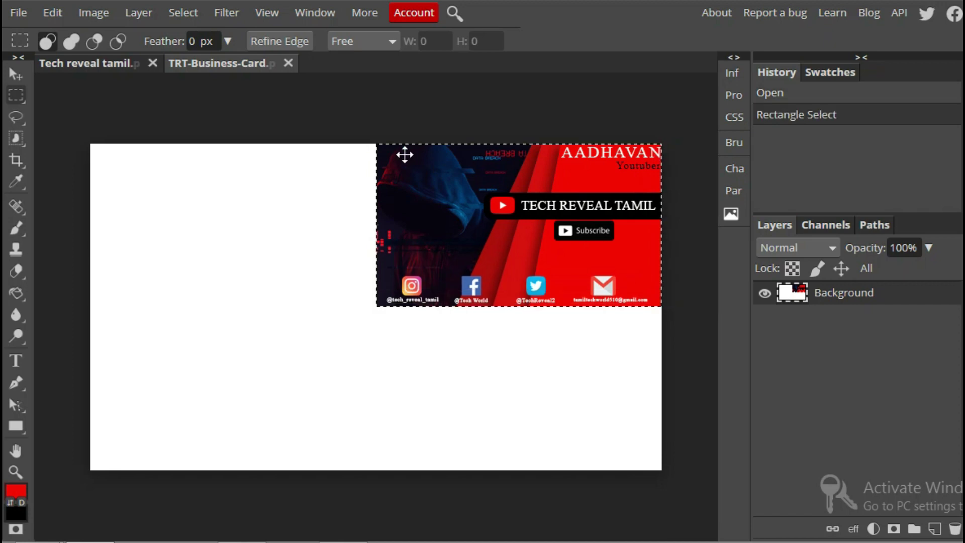
pyautogui.click(13, 74)
# Paste the business card into the red Tech reveal tamil document as Layer 1, nudged slightly down.
pyautogui.moveTo(455, 179); pyautogui.dragTo(80, 64)
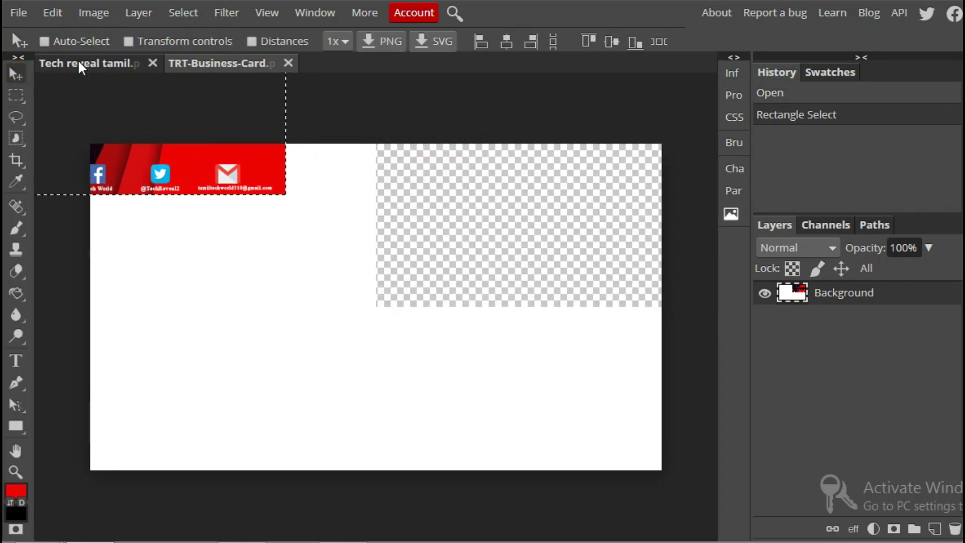
pyautogui.doubleClick(80, 64)
pyautogui.click(220, 199)
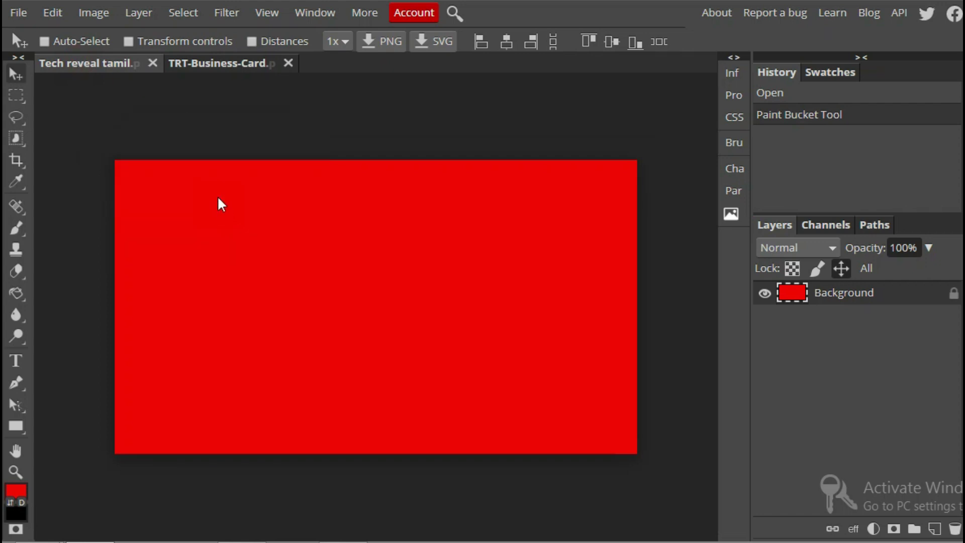
pyautogui.click(224, 62)
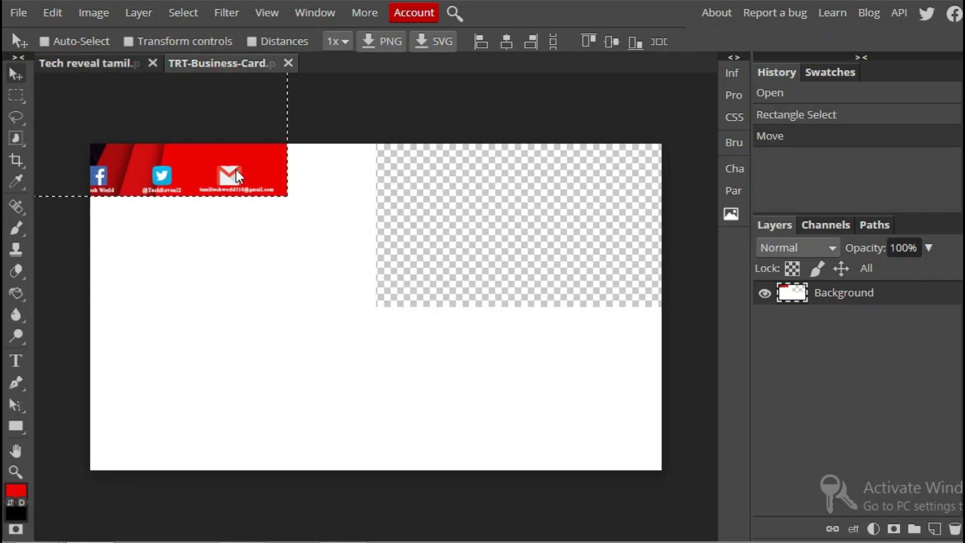
pyautogui.moveTo(226, 159); pyautogui.dragTo(346, 262)
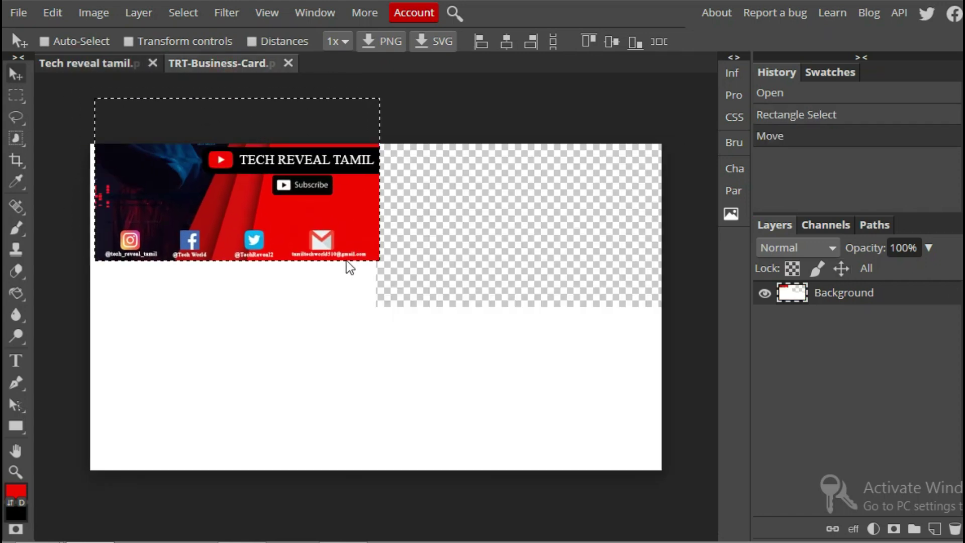
pyautogui.click(132, 65)
pyautogui.hotkey('ctrl', 'v')
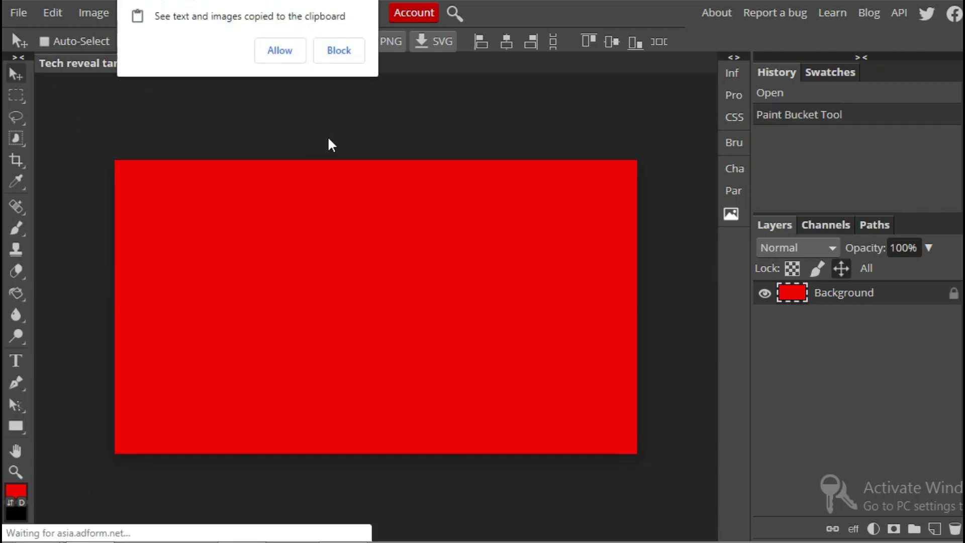
pyautogui.click(297, 52)
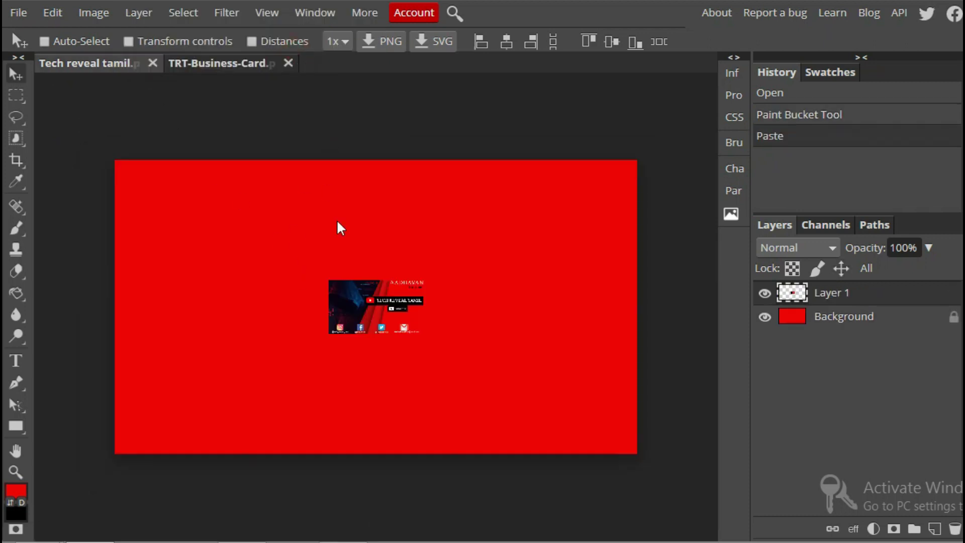
pyautogui.moveTo(290, 246); pyautogui.dragTo(290, 248)
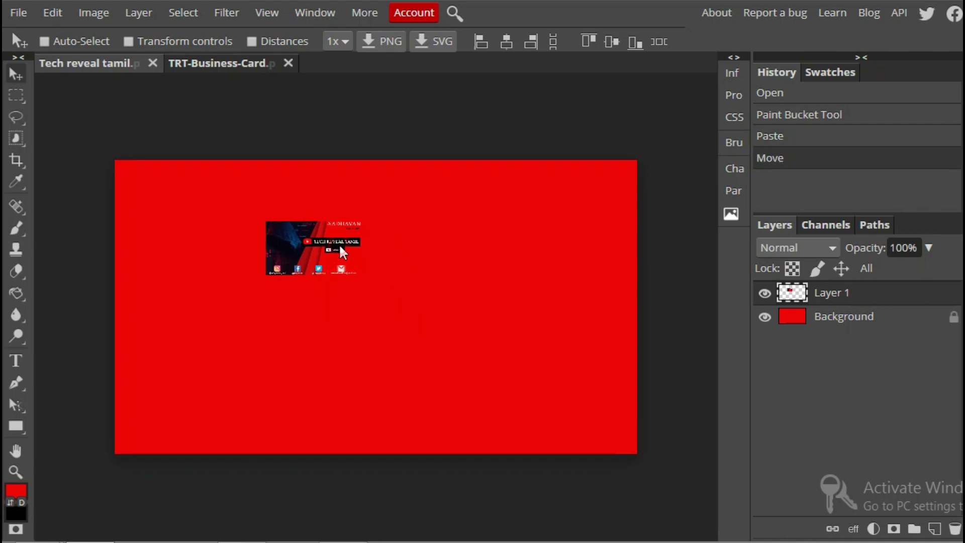
# Add an empty text layer and drag the card layer lower and left.
pyautogui.press('t')
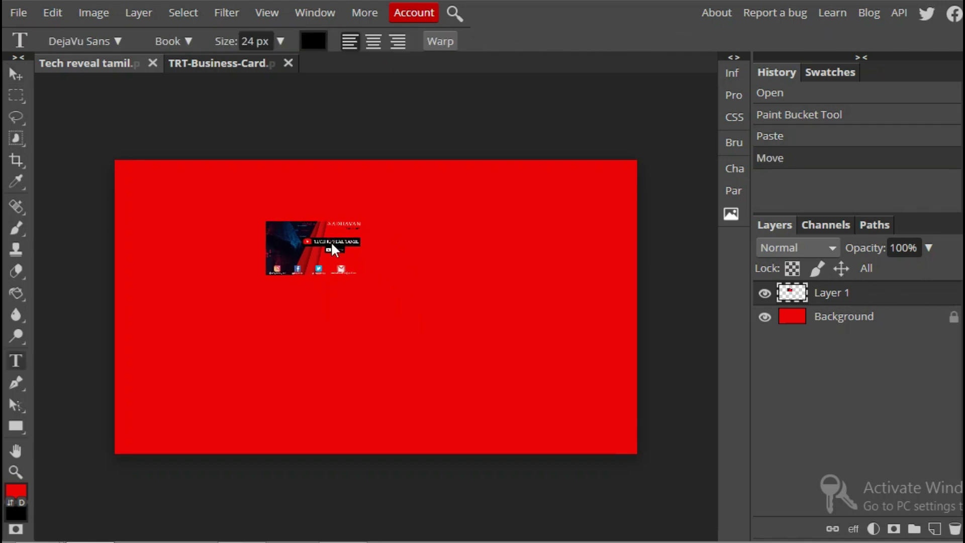
pyautogui.click(362, 280)
pyautogui.press('Escape')
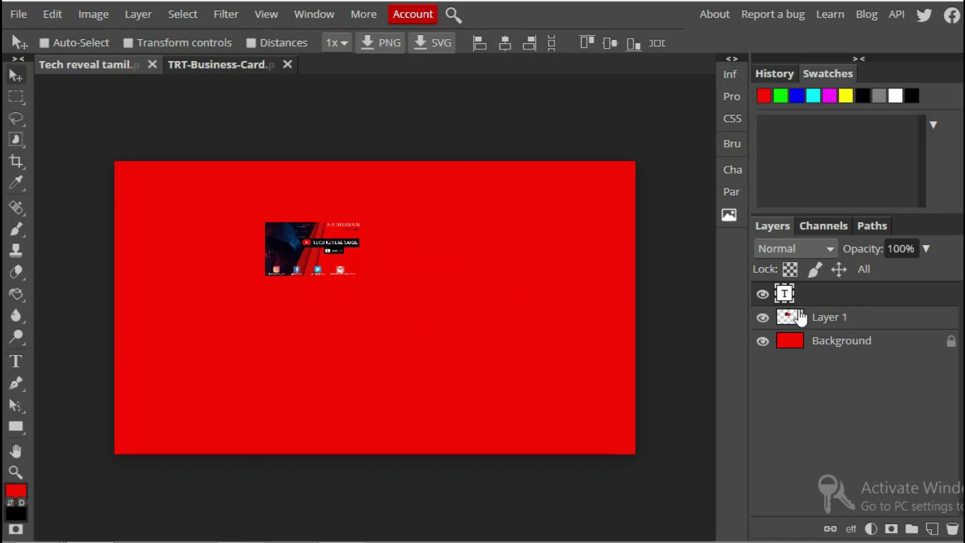
pyautogui.click(815, 315)
pyautogui.moveTo(341, 271); pyautogui.dragTo(327, 298)
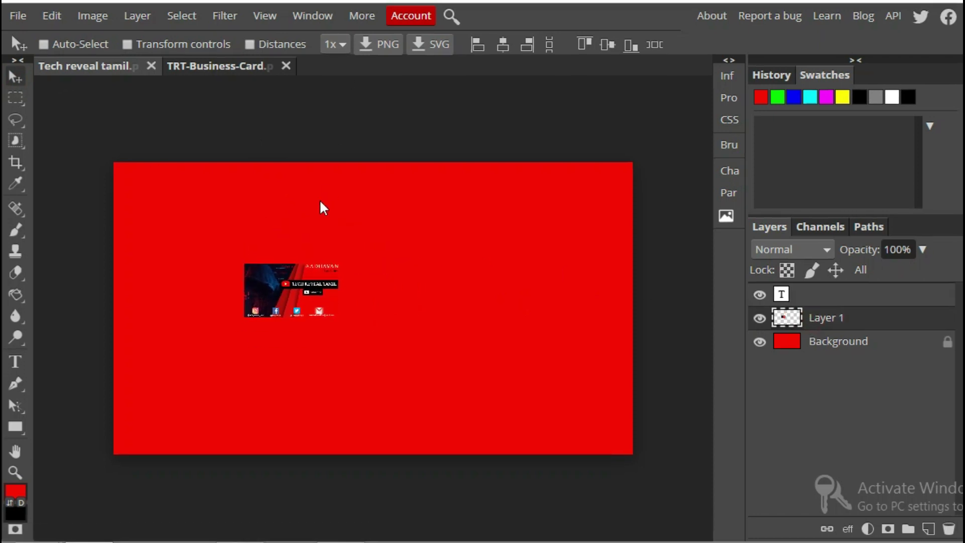
# Rotate the canvas 90° clockwise from the Image menu, then undo it.
pyautogui.rightClick(311, 290)
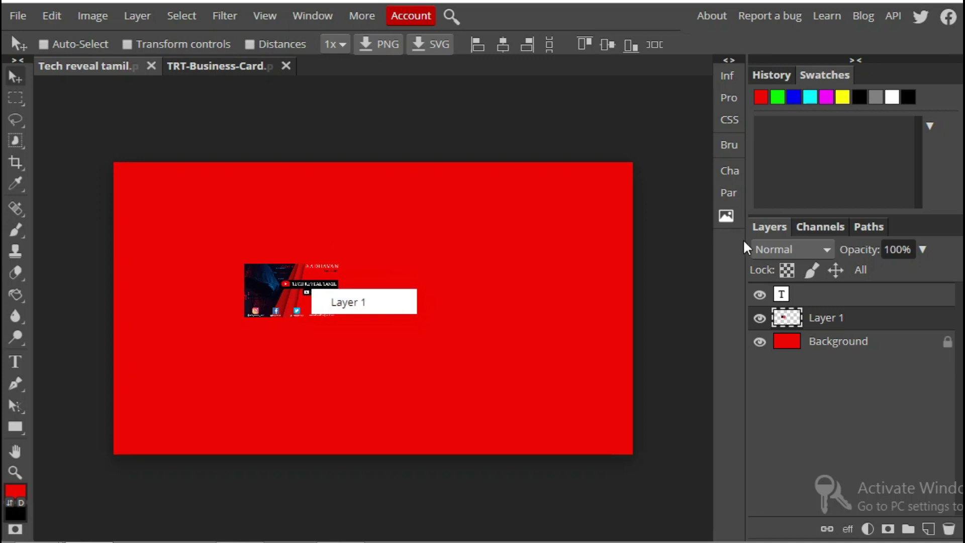
pyautogui.rightClick(827, 322)
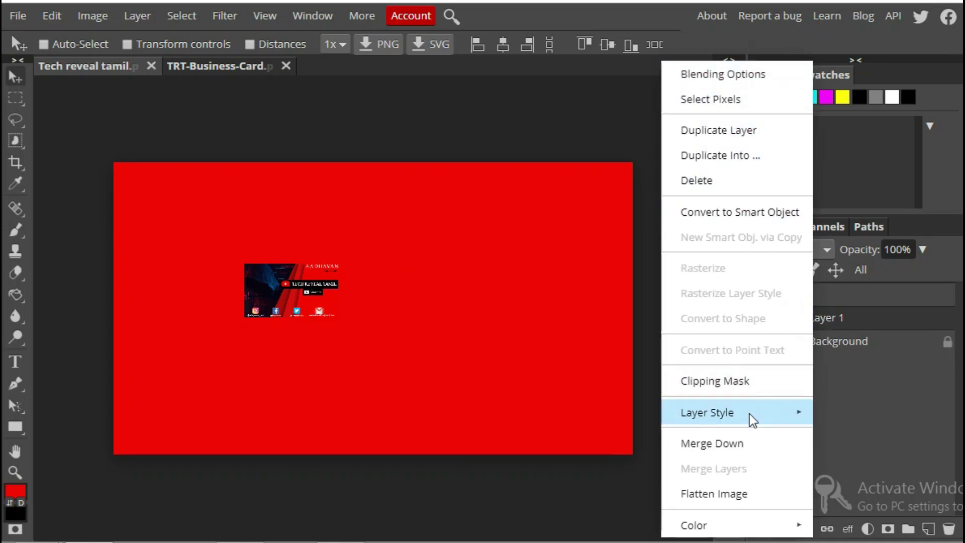
pyautogui.click(624, 482)
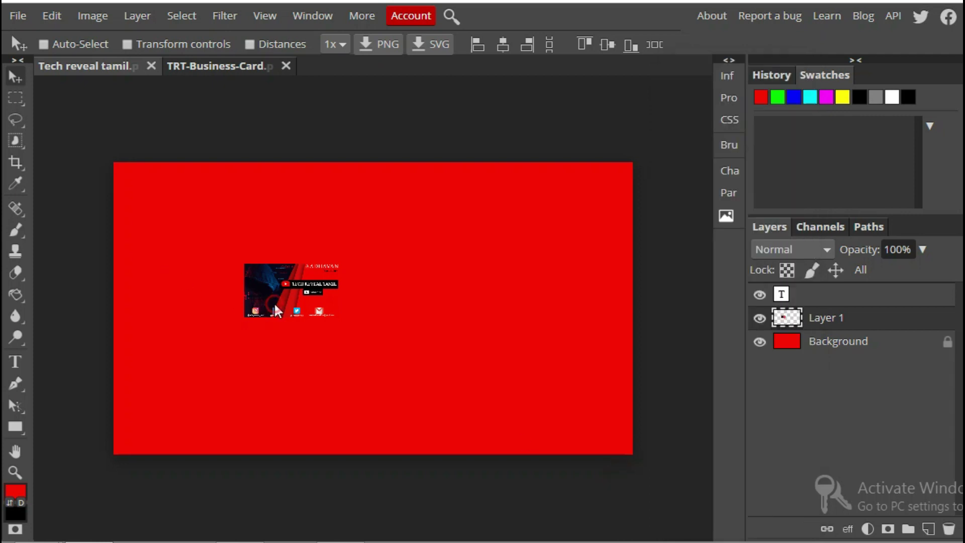
pyautogui.click(92, 17)
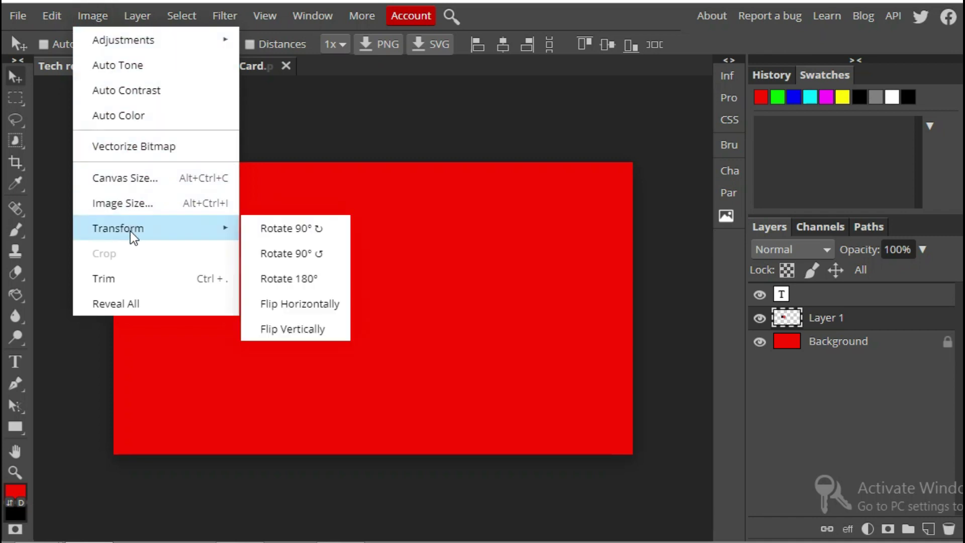
pyautogui.moveTo(118, 228)
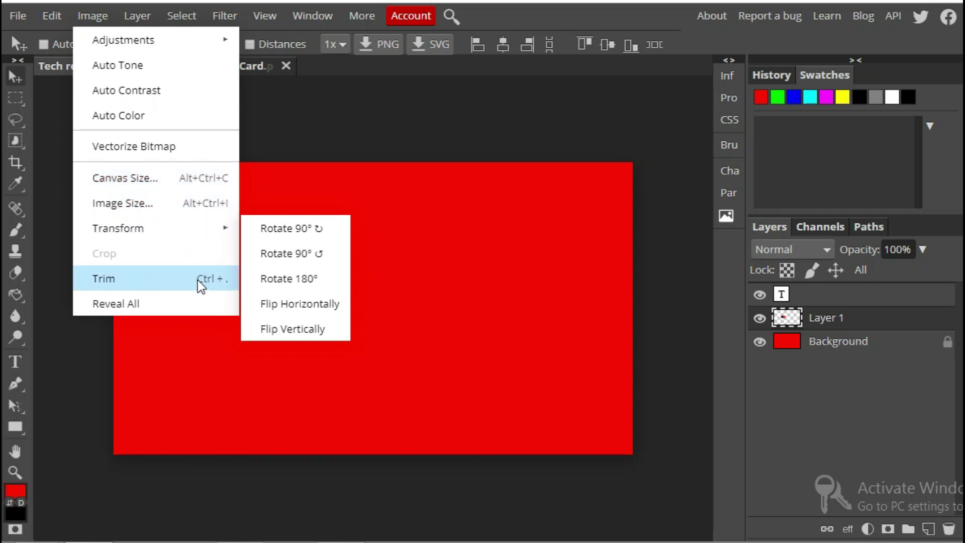
pyautogui.click(305, 234)
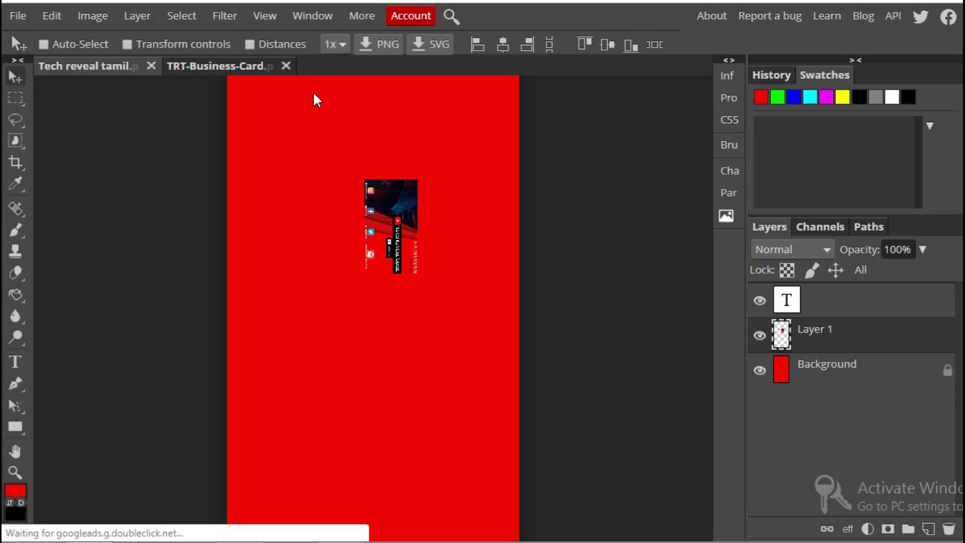
pyautogui.hotkey('ctrl', 'z')
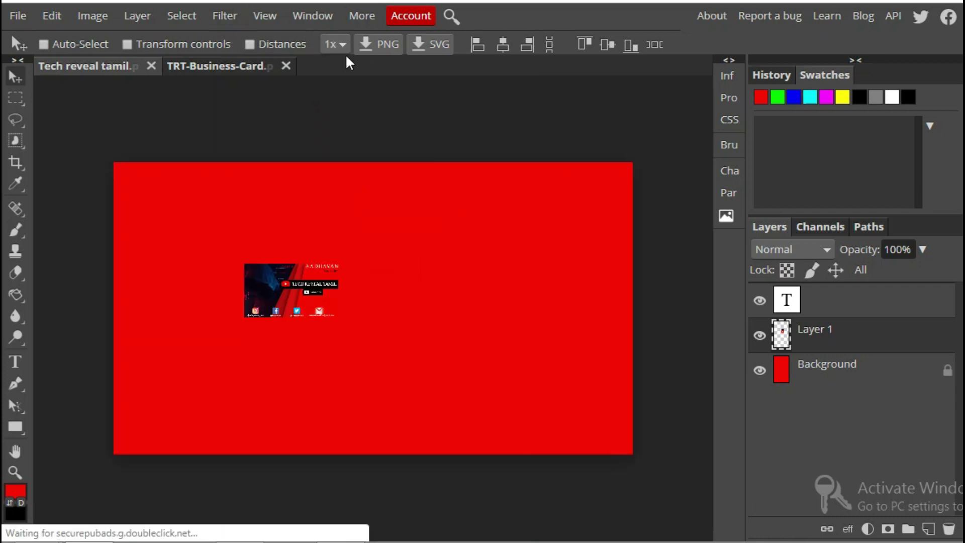
pyautogui.click(264, 17)
# Set the Tech Reveal Tamil channel's notifications to All.
pyautogui.click(175, 125)
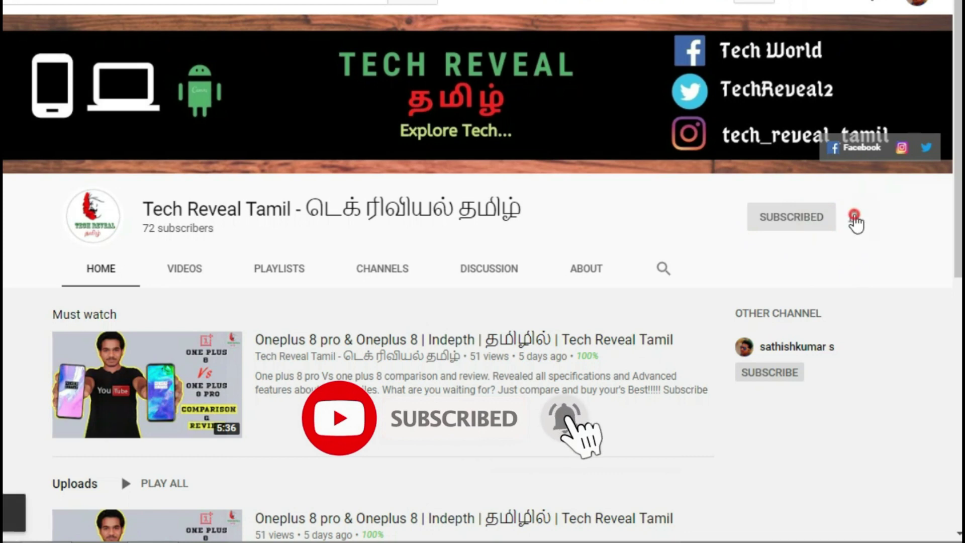
pyautogui.click(855, 217)
pyautogui.click(807, 259)
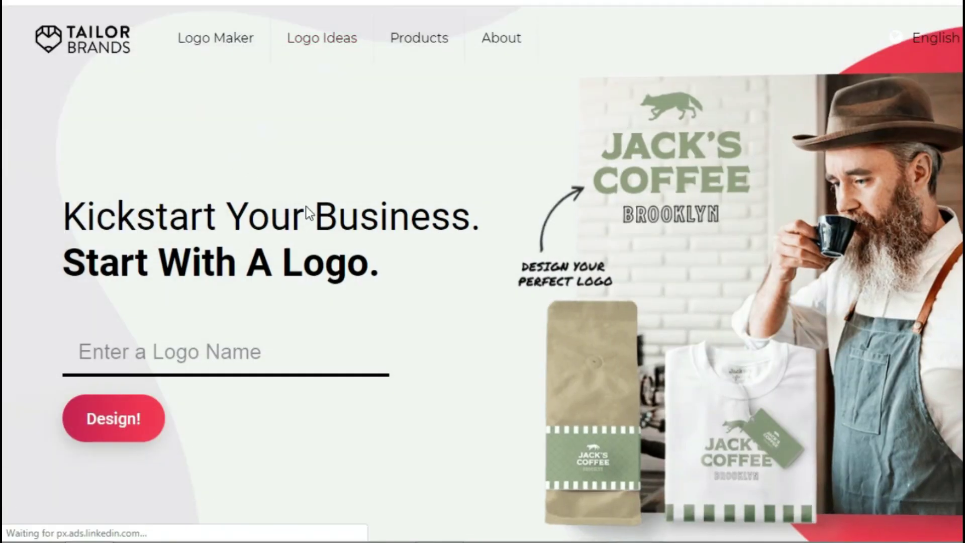
# Enter 'Tech Reveal Tamil' as the logo name with tagline 'Explore Tech' and submit.
pyautogui.click(158, 359)
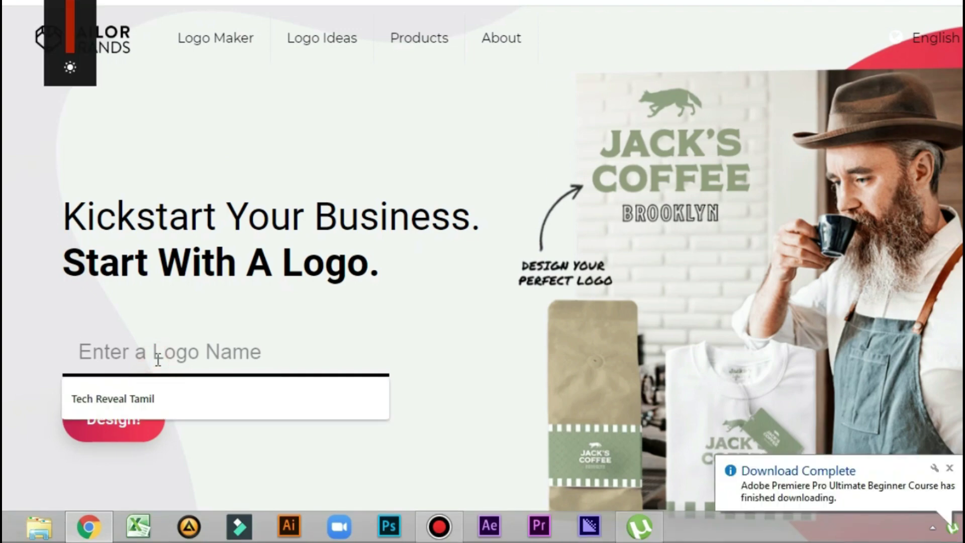
pyautogui.click(151, 397)
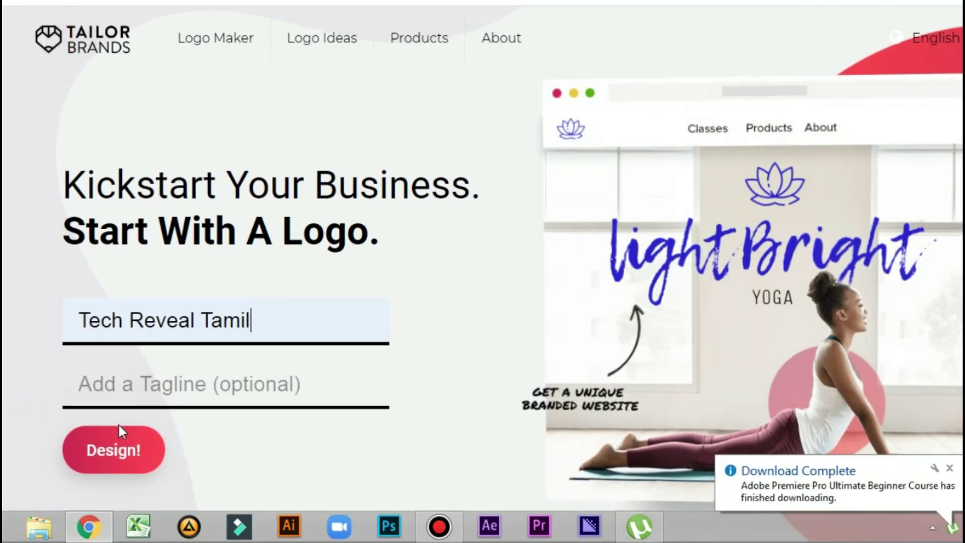
pyautogui.click(131, 395)
pyautogui.write('Ex')
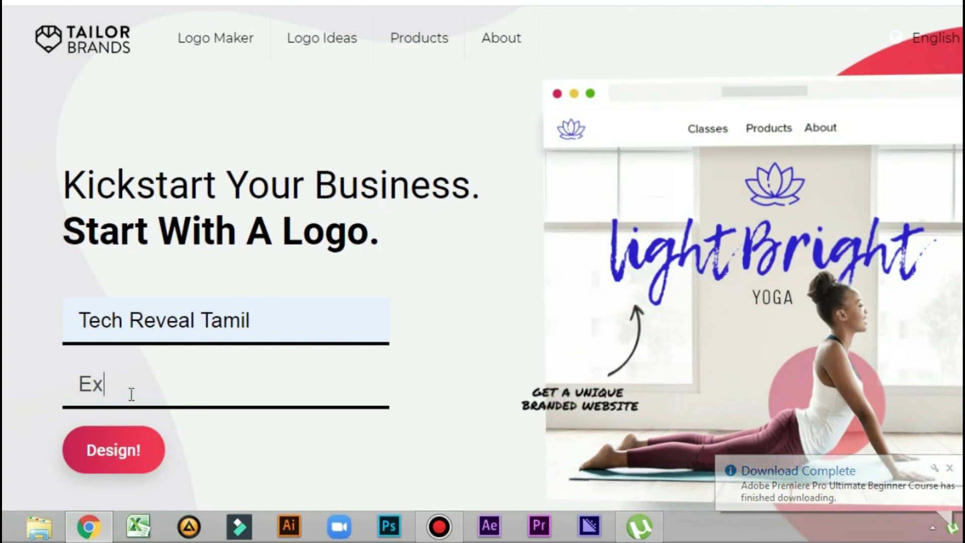
pyautogui.write('plore Te')
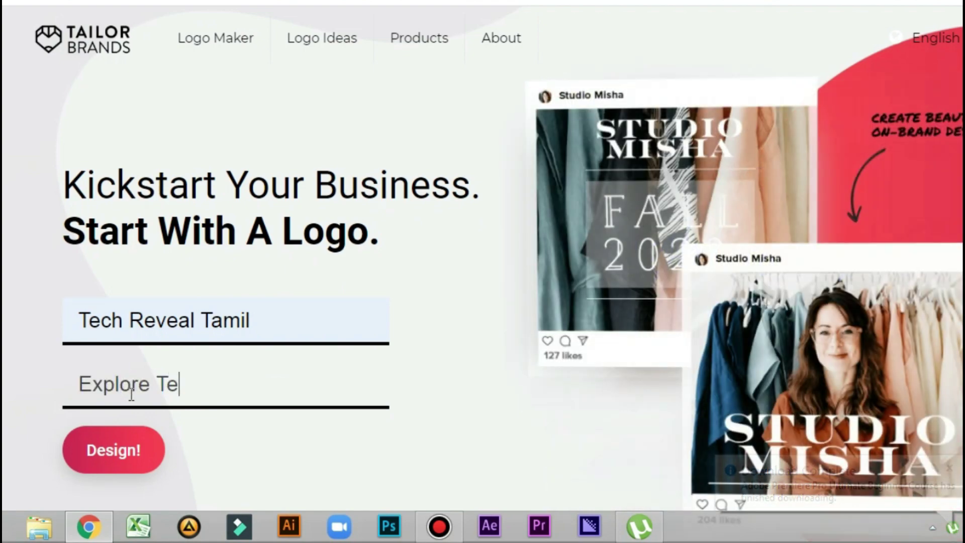
pyautogui.write('ch')
pyautogui.click(125, 440)
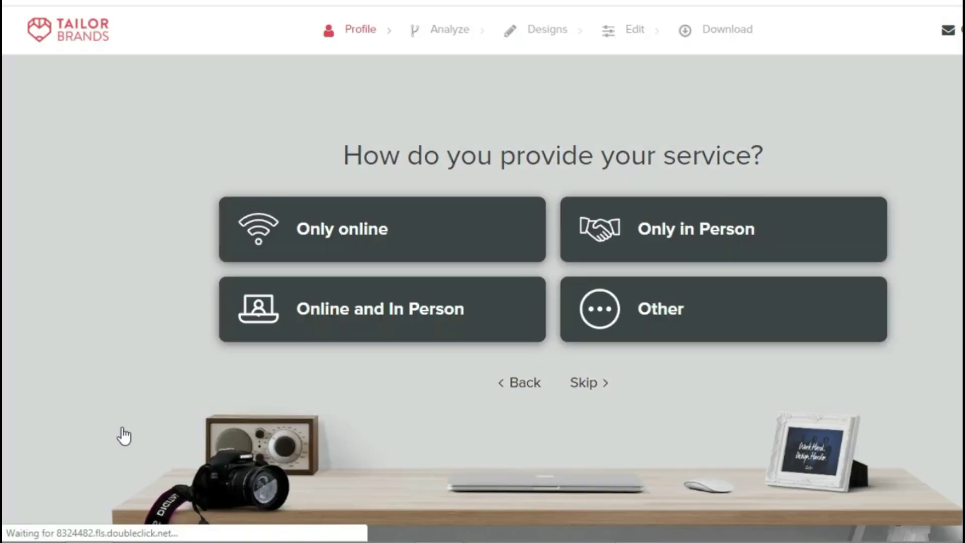
# Skip the service question, set the industry to Youtube Channel ('Tamil youtube channel'), and choose a name-based logo.
pyautogui.click(576, 386)
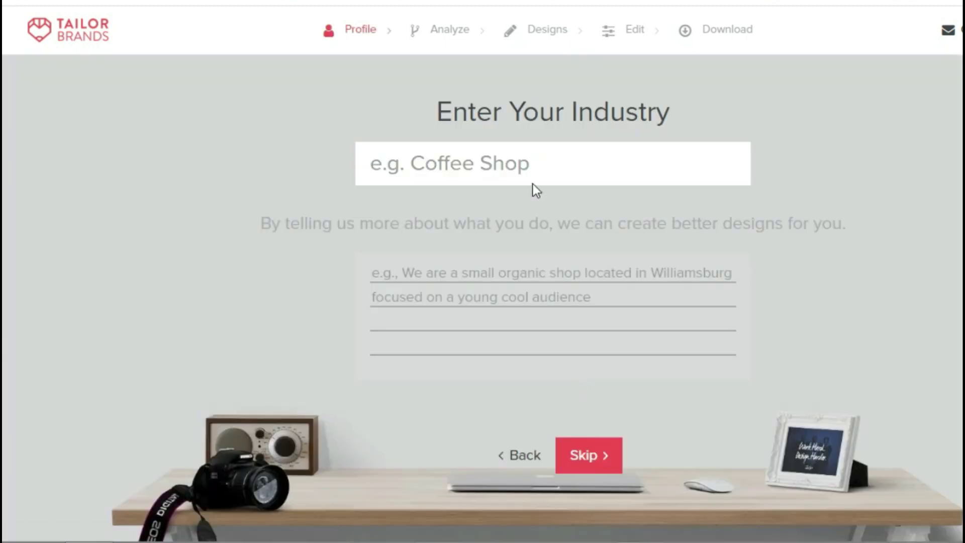
pyautogui.click(532, 173)
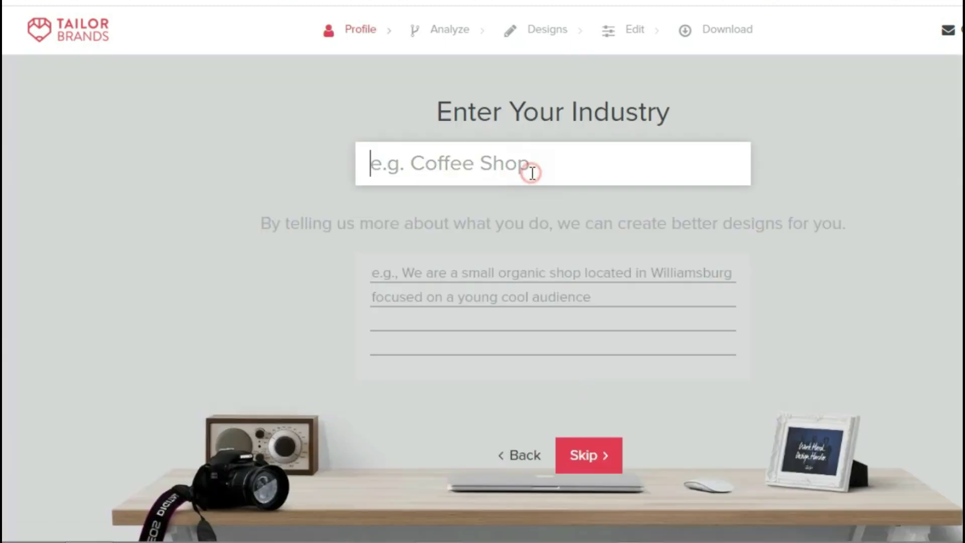
pyautogui.write('youtube')
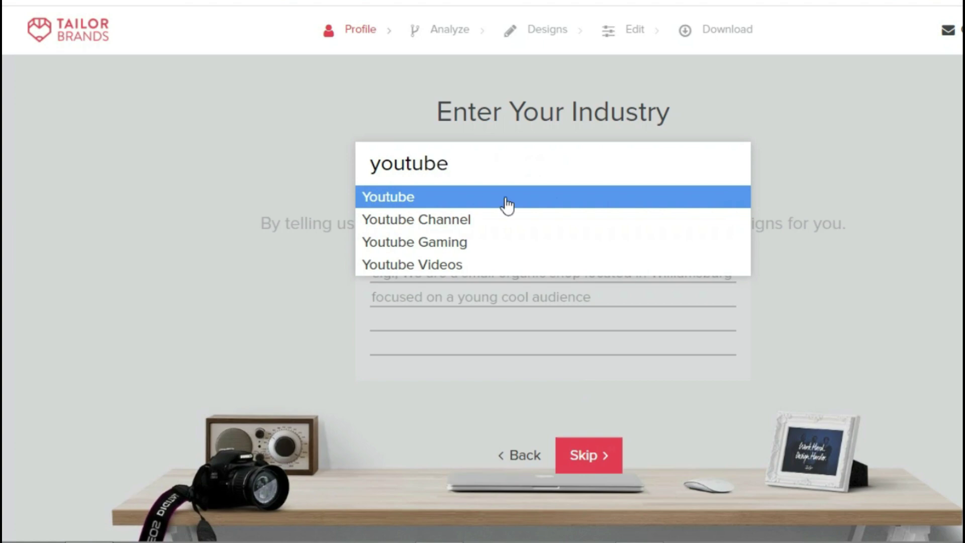
pyautogui.click(487, 226)
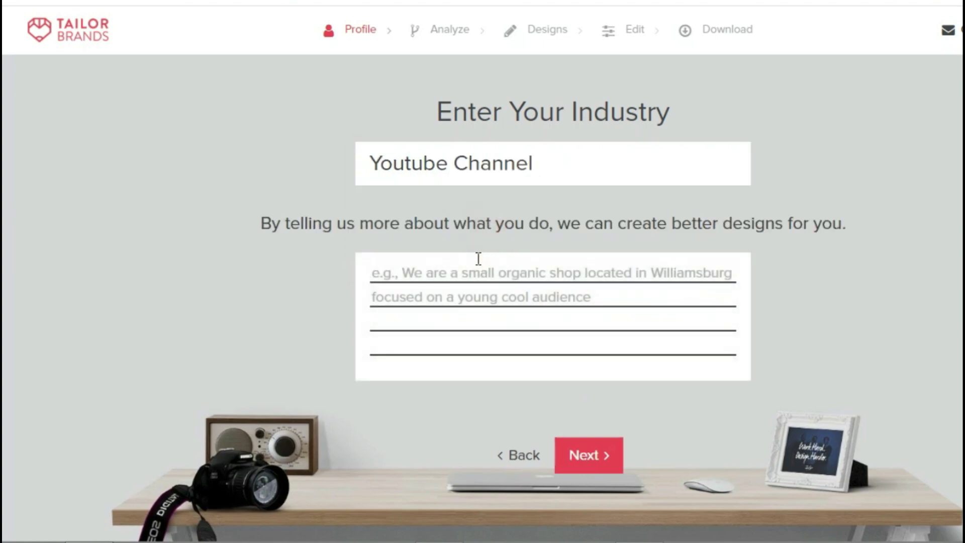
pyautogui.write('T')
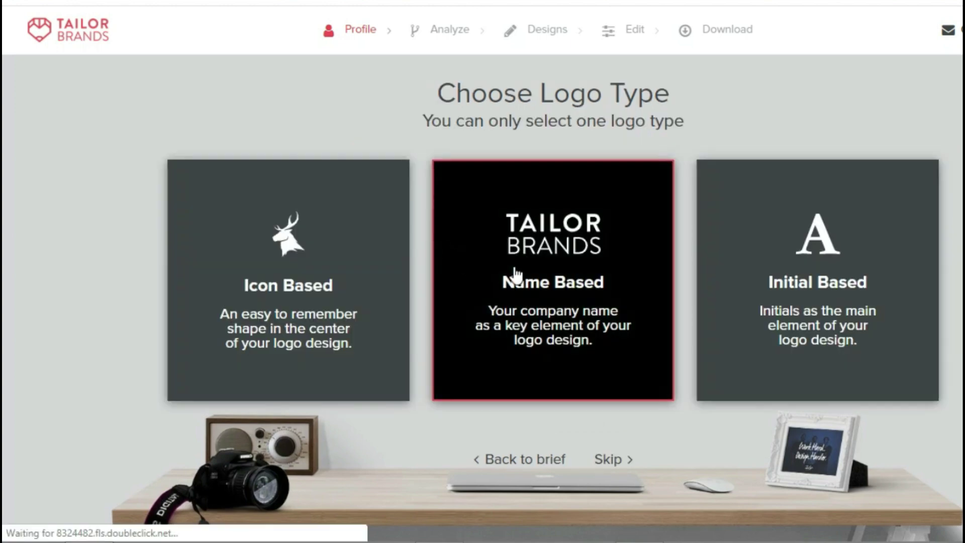
pyautogui.click(493, 252)
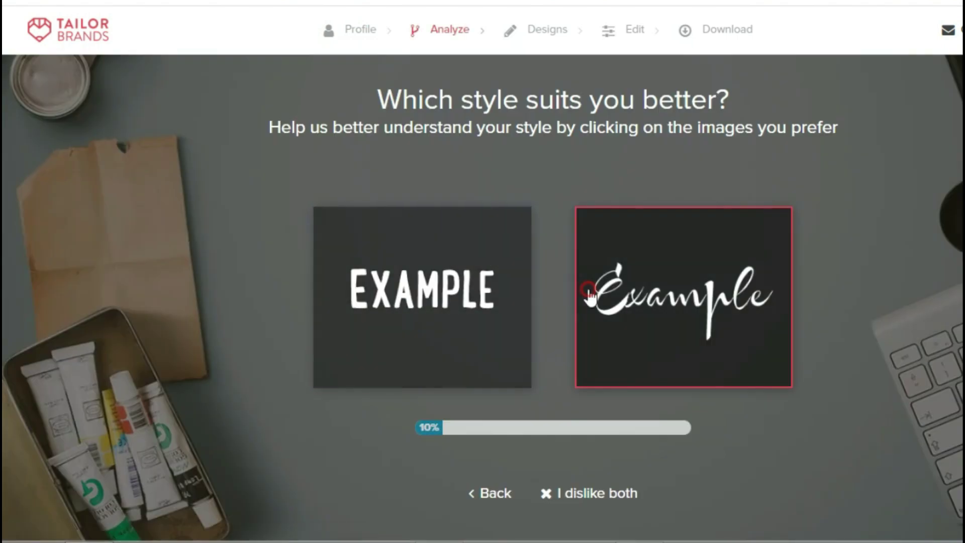
# Answer all eight lettering-style pairs, favouring distressed, bold, serif, stencil and script examples.
pyautogui.click(441, 301)
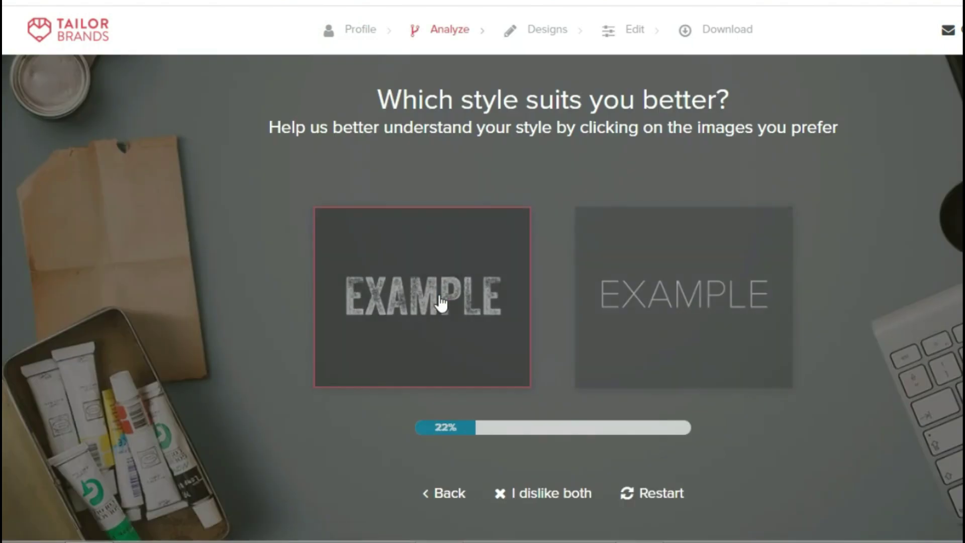
pyautogui.click(440, 302)
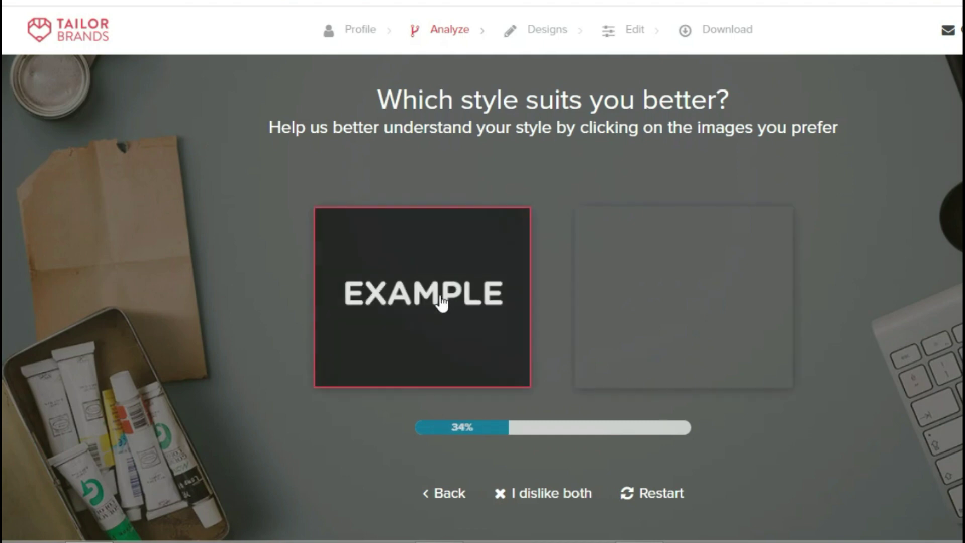
pyautogui.click(441, 302)
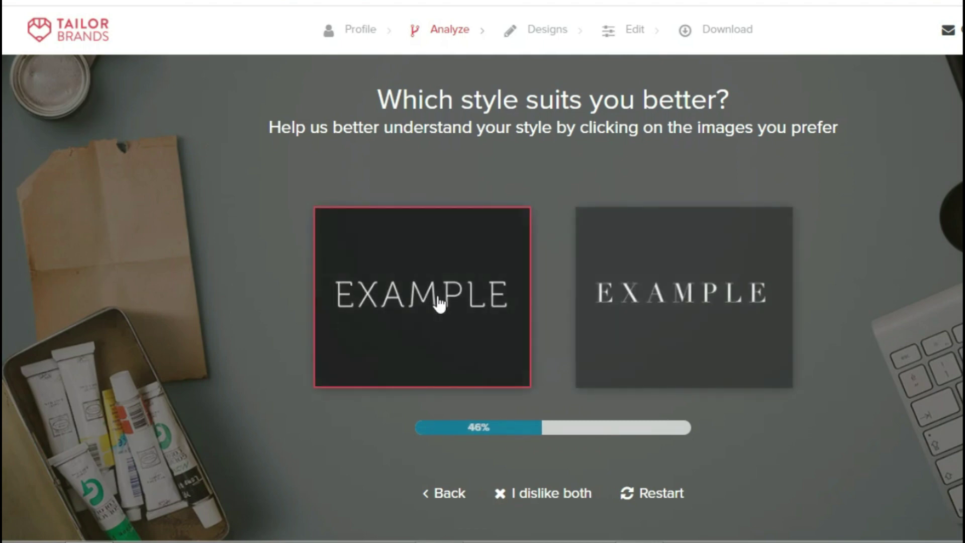
pyautogui.click(632, 286)
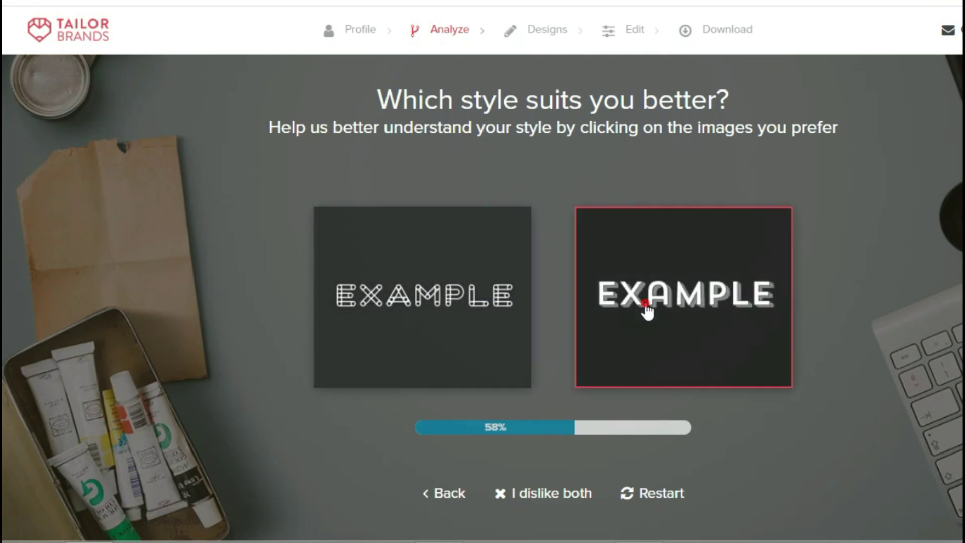
pyautogui.click(646, 304)
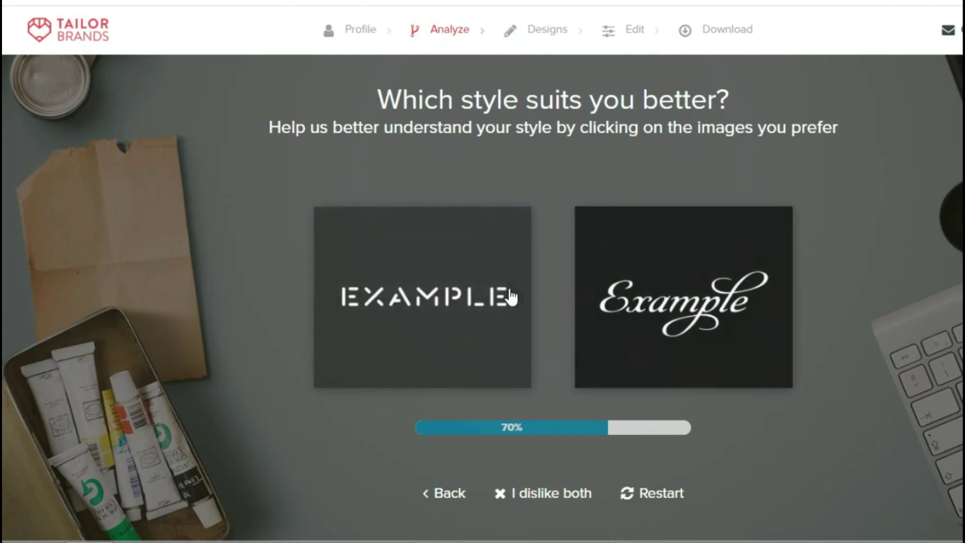
pyautogui.click(500, 296)
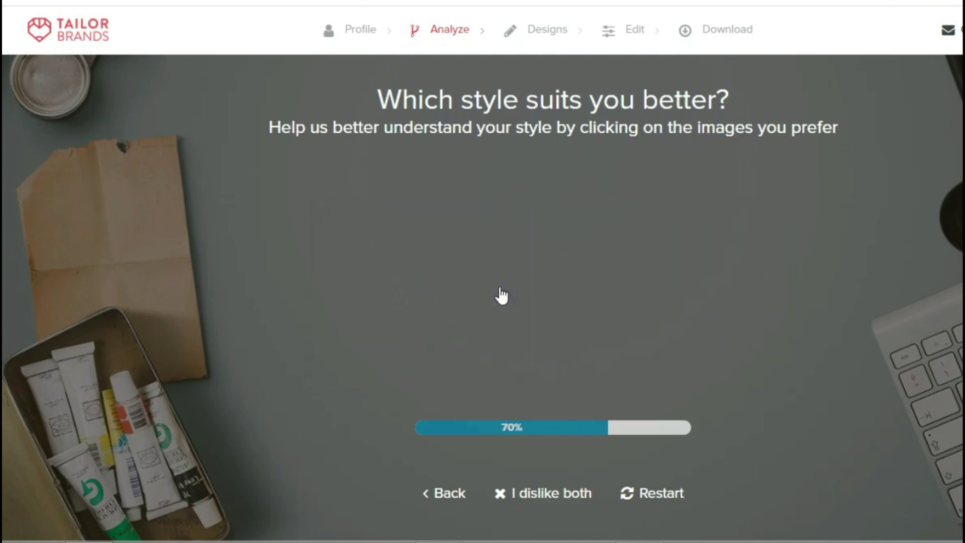
pyautogui.click(641, 302)
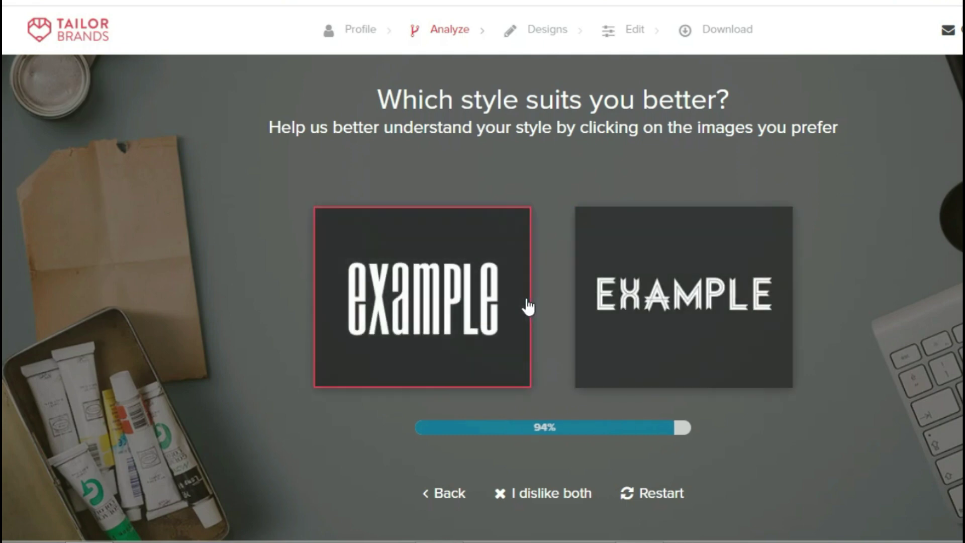
pyautogui.click(639, 302)
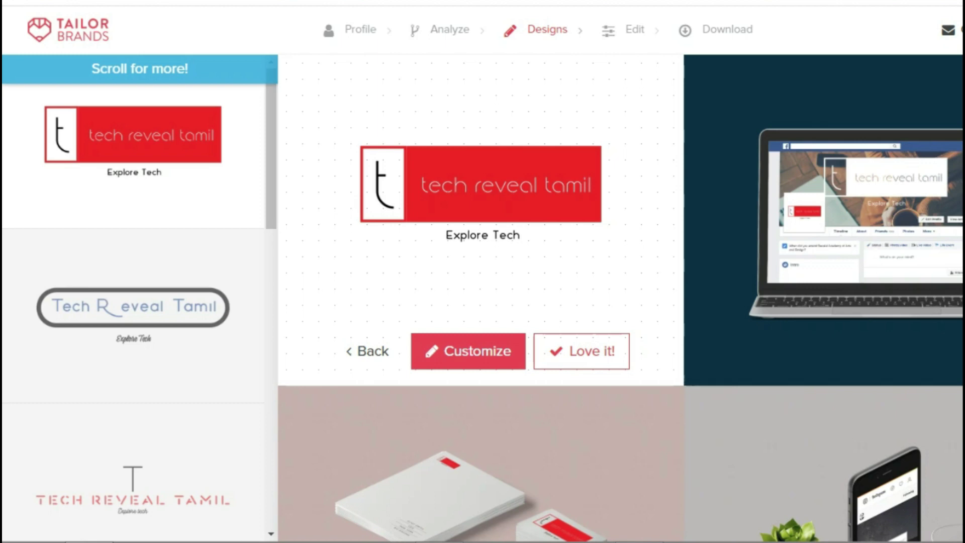
# Browse the red 'tech reveal tamil' logo mockups and approve the design with 'Love it!'.
pyautogui.scroll(-3, 620, 297)
pyautogui.scroll(-2, 620, 297)
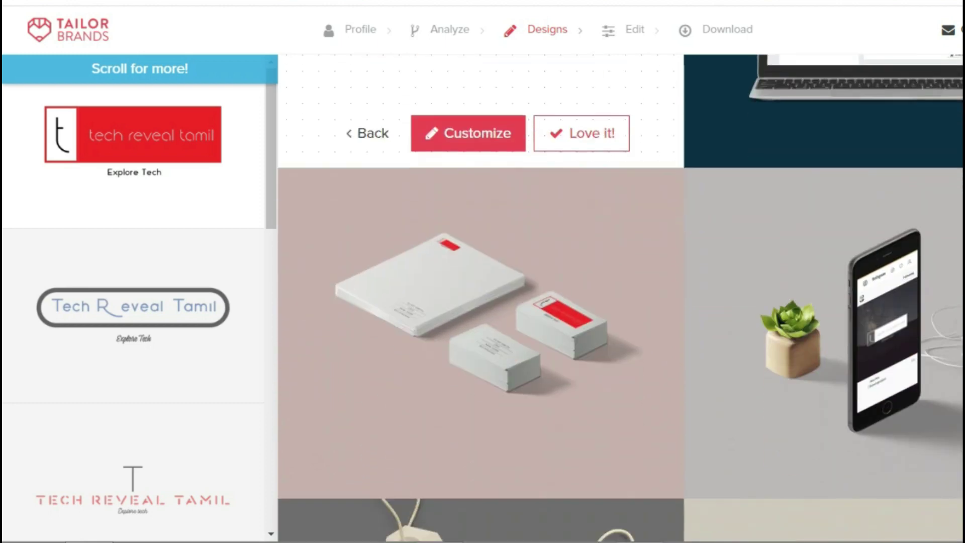
pyautogui.scroll(-5, 620, 297)
pyautogui.scroll(-5, 620, 296)
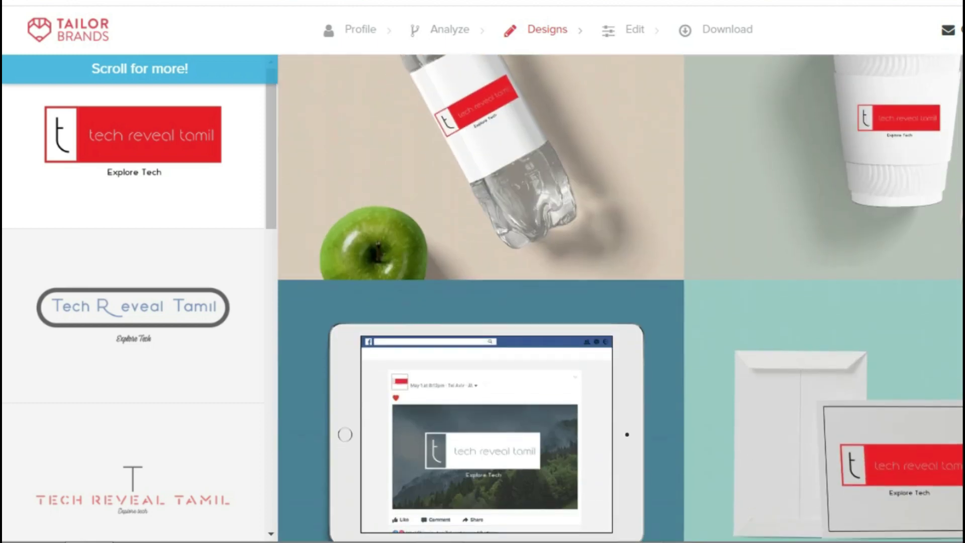
pyautogui.scroll(-4, 621, 297)
pyautogui.scroll(-5, 620, 296)
pyautogui.scroll(8, 620, 297)
pyautogui.scroll(-4, 621, 296)
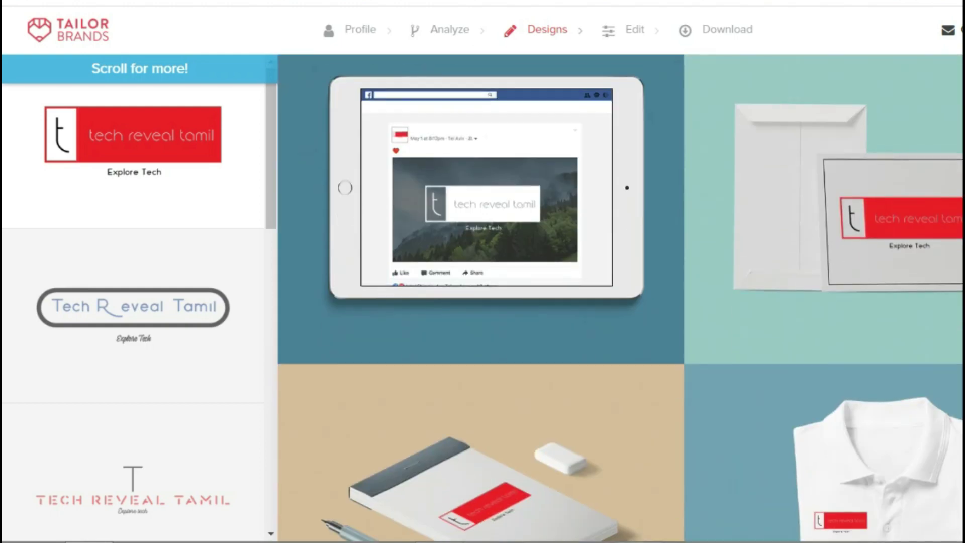
pyautogui.scroll(-6, 620, 296)
pyautogui.scroll(-5, 620, 297)
pyautogui.scroll(-1, 620, 297)
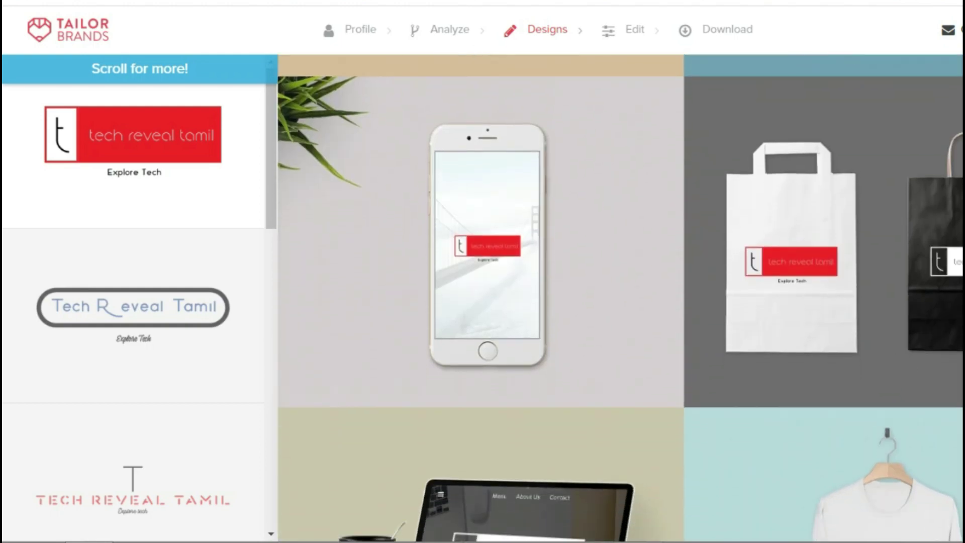
pyautogui.scroll(15, 621, 297)
pyautogui.scroll(3, 433, 155)
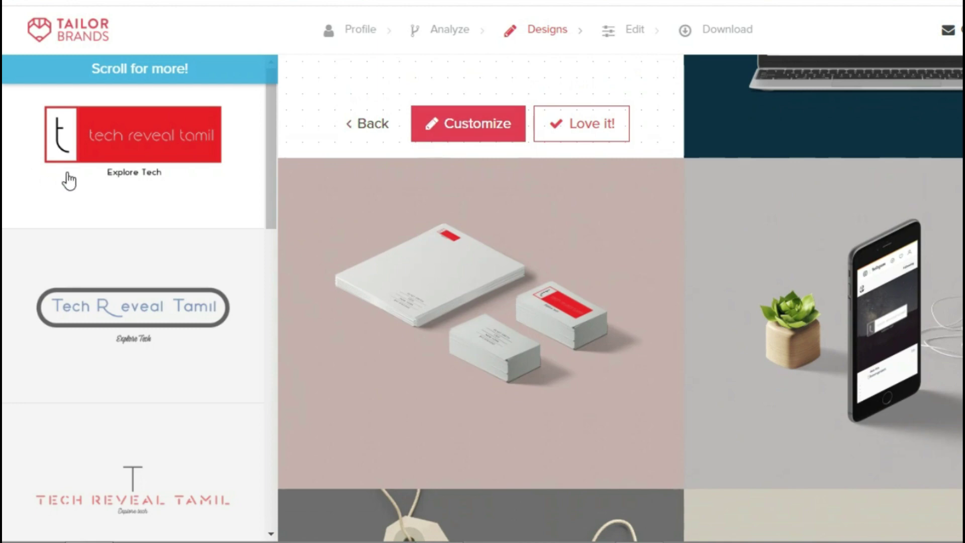
pyautogui.moveTo(273, 168); pyautogui.dragTo(272, 501)
pyautogui.scroll(5, 621, 302)
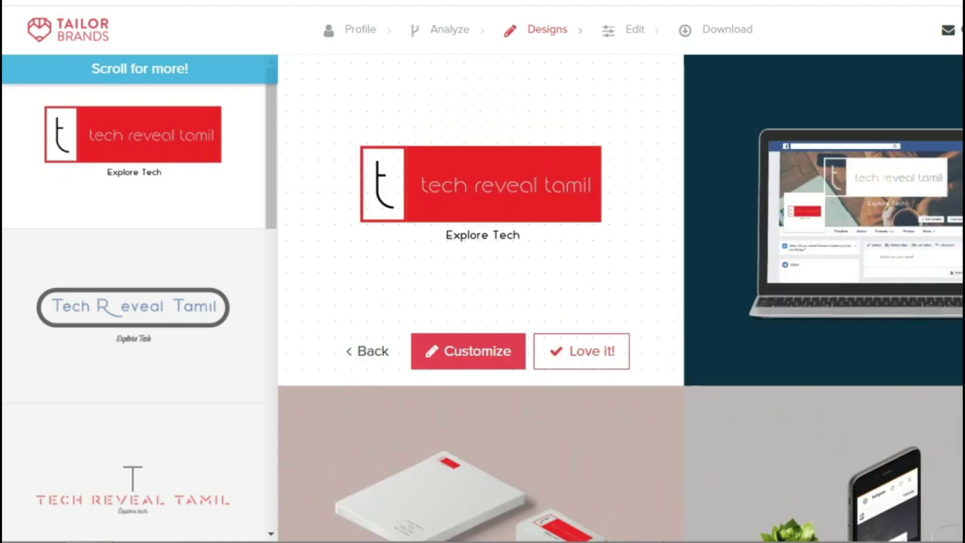
pyautogui.click(615, 348)
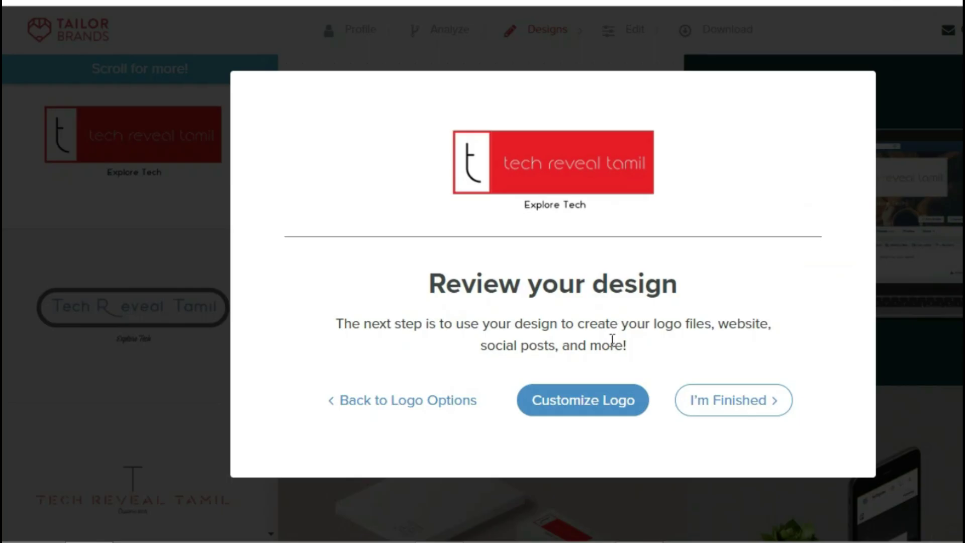
# Finish the logo and download the free sample logo files from Downloads.
pyautogui.click(745, 397)
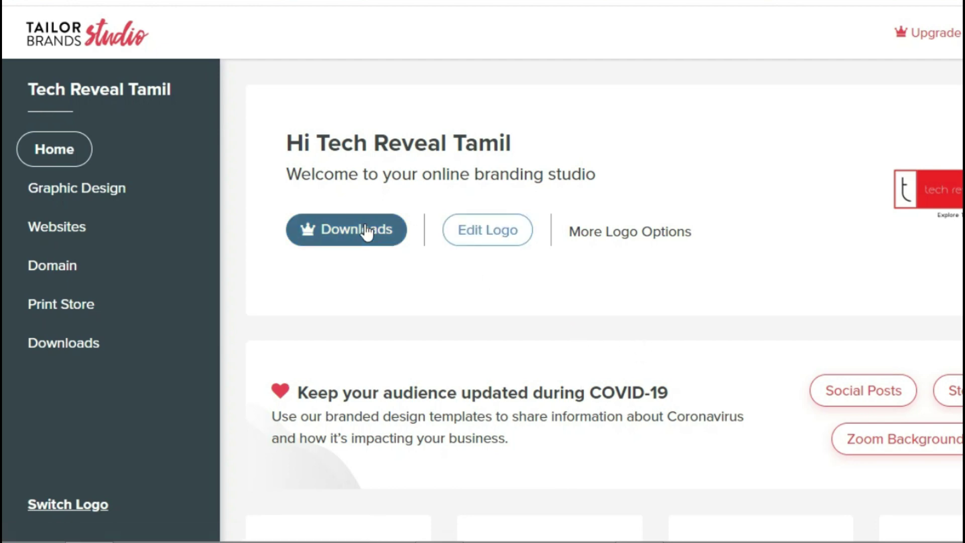
pyautogui.click(360, 231)
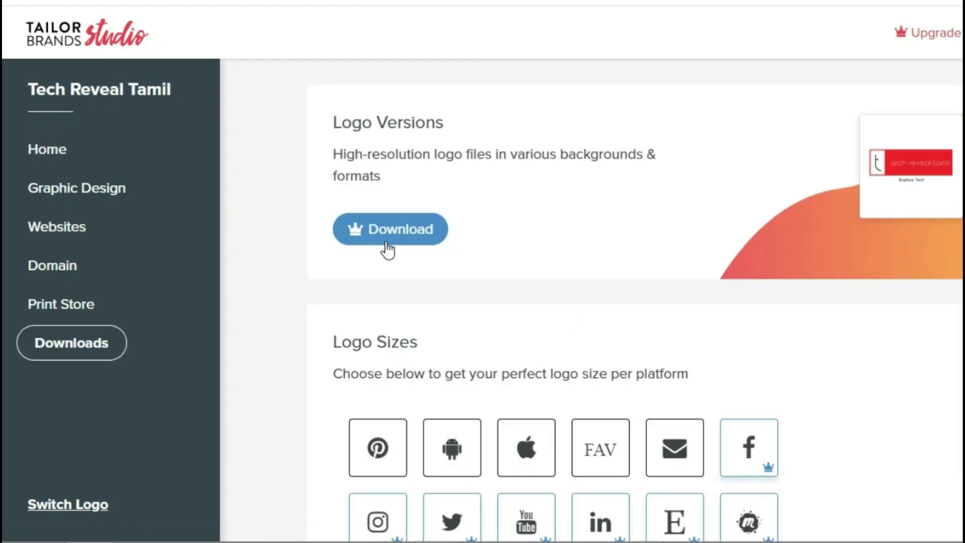
pyautogui.click(410, 235)
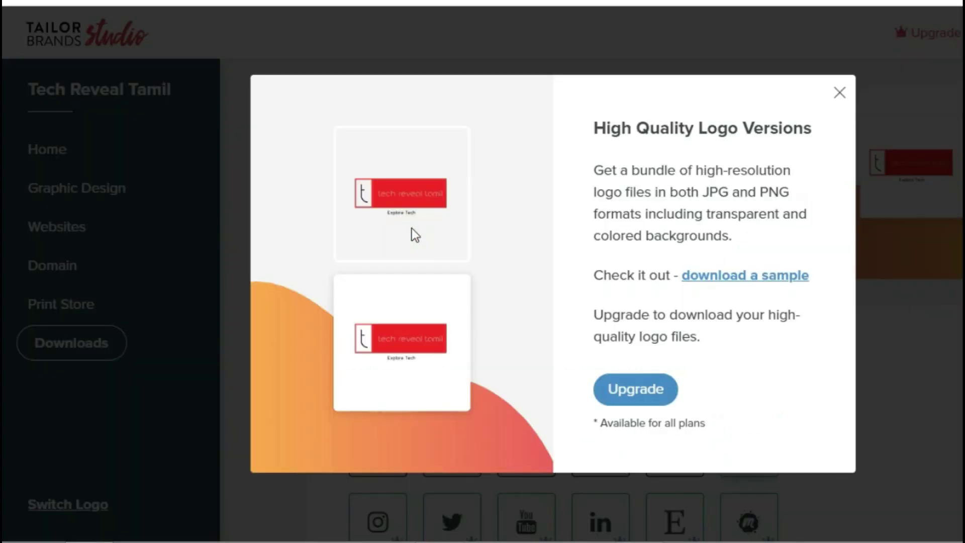
pyautogui.click(730, 277)
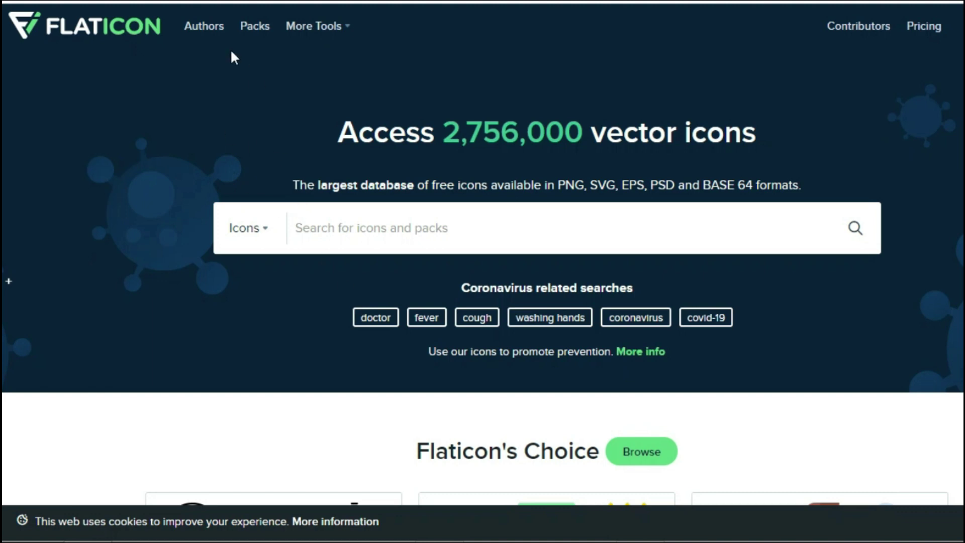
# Search Flaticon for facebook icons.
pyautogui.click(347, 26)
pyautogui.click(322, 240)
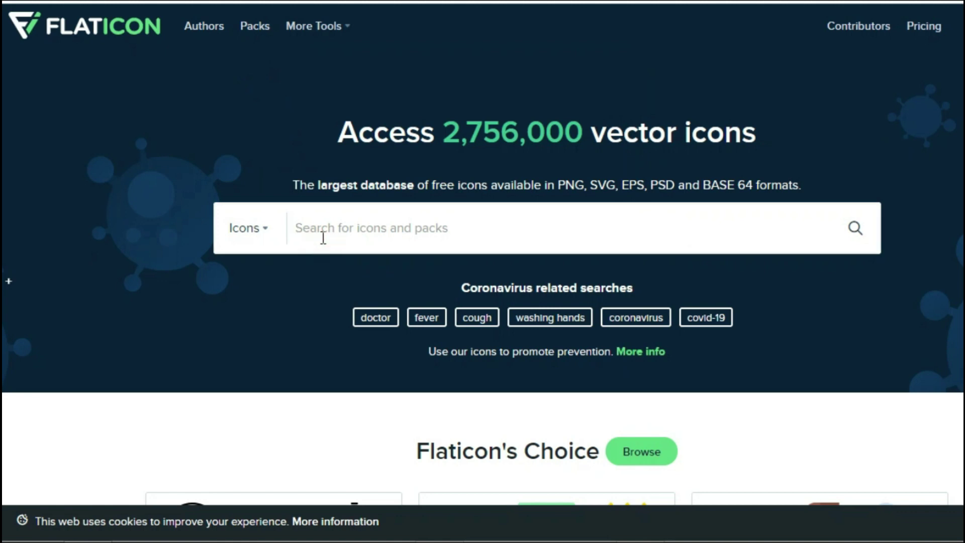
pyautogui.write('facebo')
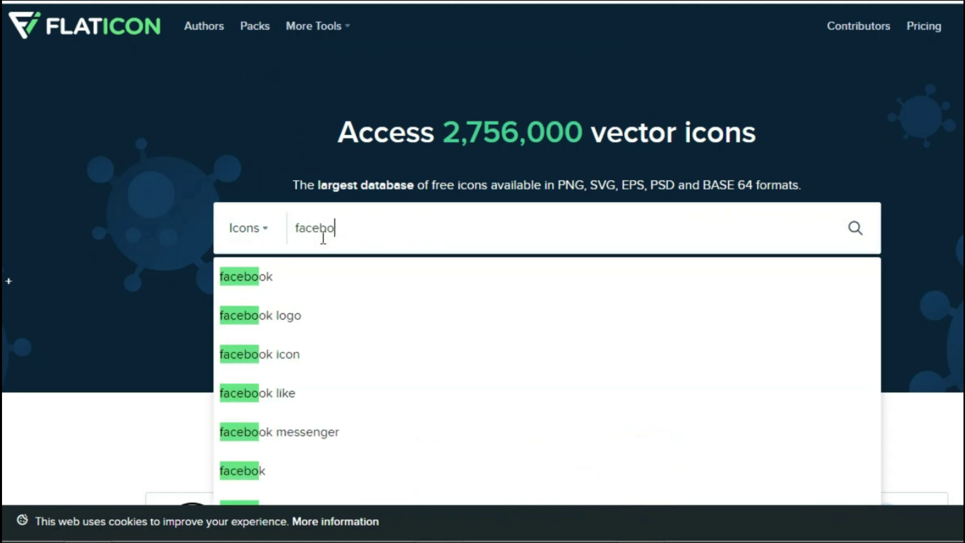
pyautogui.write('ok')
pyautogui.press('Return')
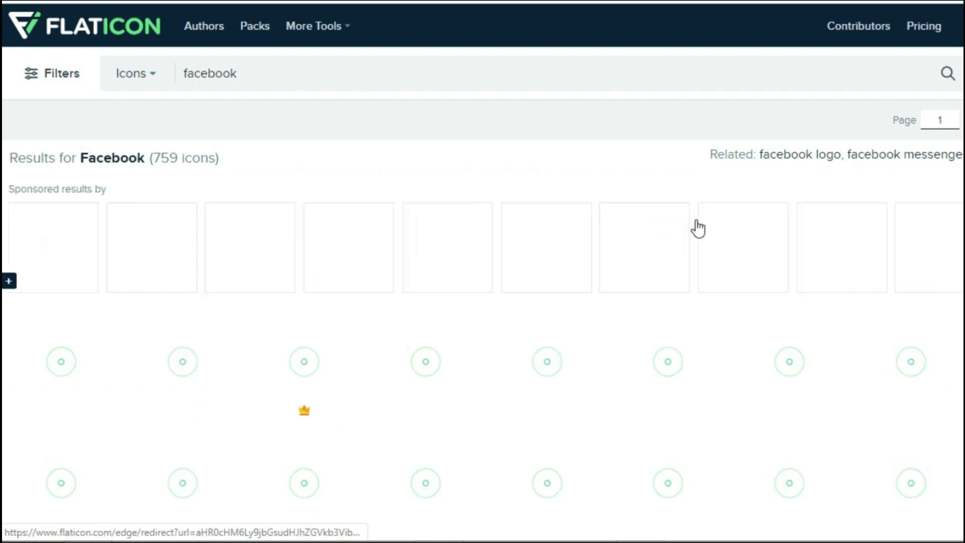
# Download the blue square Facebook icon as a 512px PNG.
pyautogui.scroll(-2, 585, 266)
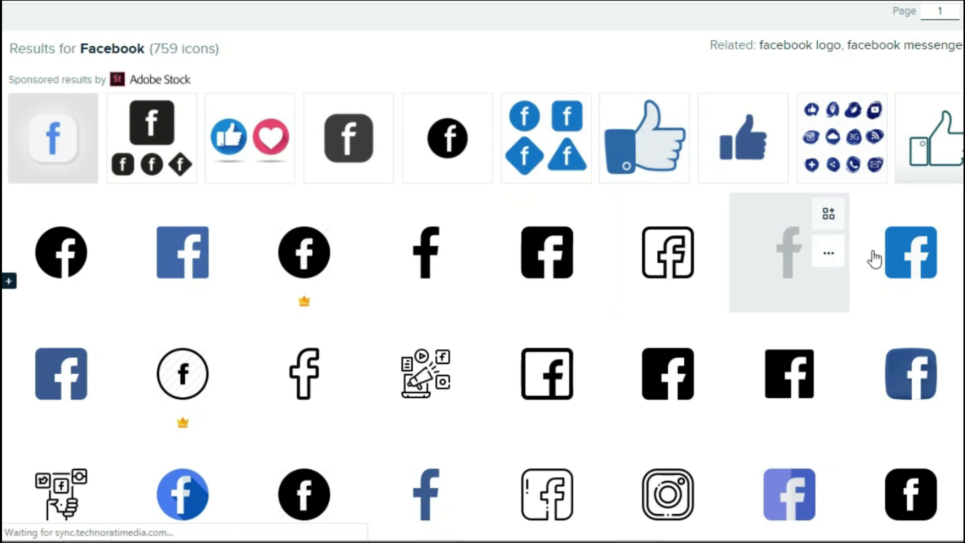
pyautogui.click(883, 257)
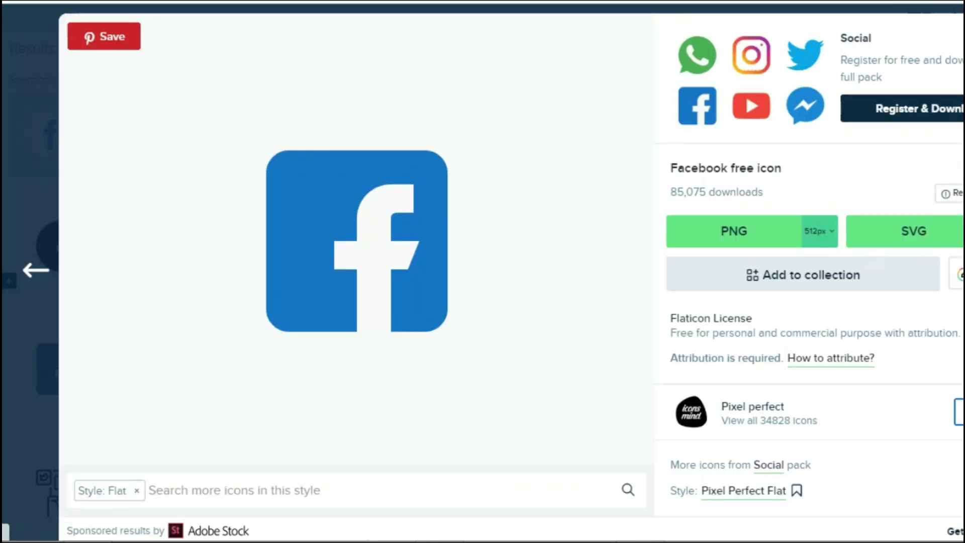
pyautogui.click(825, 234)
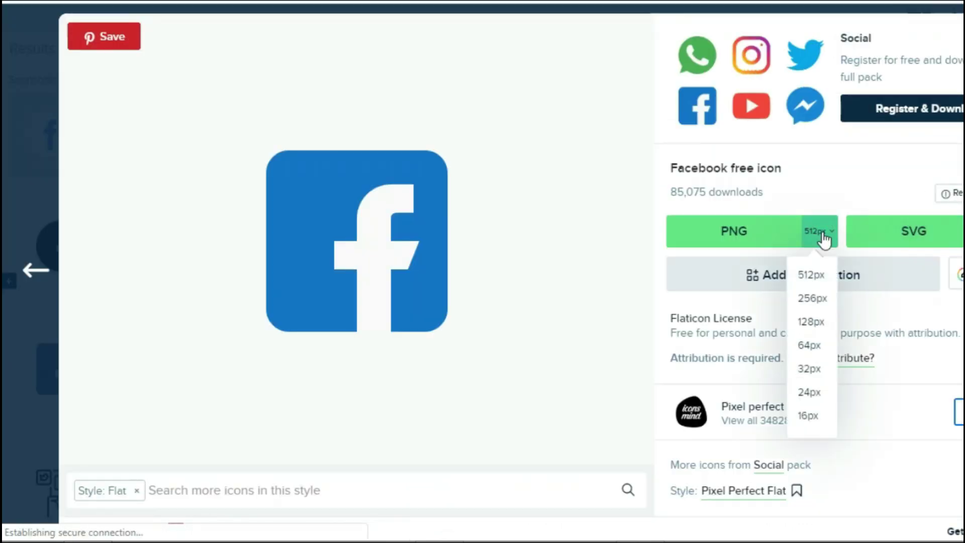
pyautogui.click(820, 275)
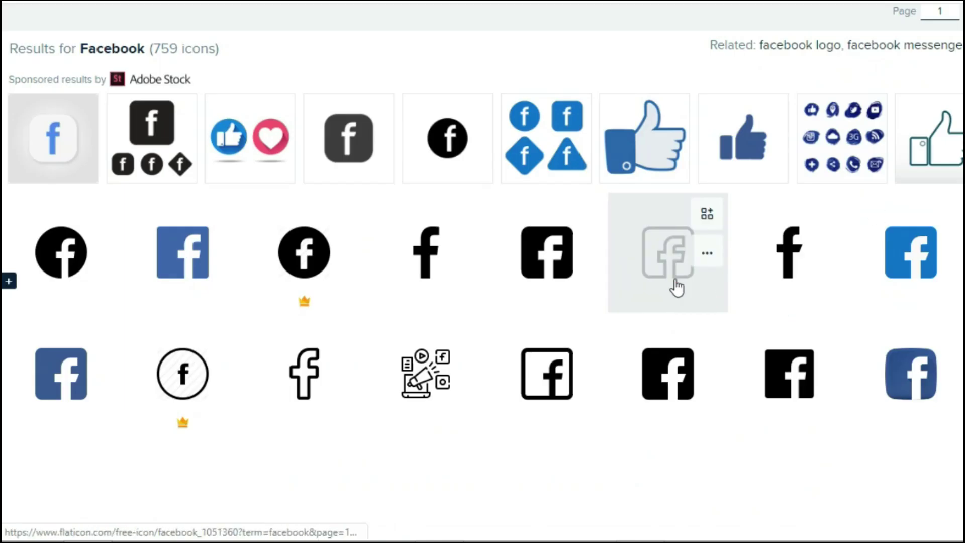
# Preview the outlined Facebook icon's solid black and blue flat variants, then close it.
pyautogui.click(672, 276)
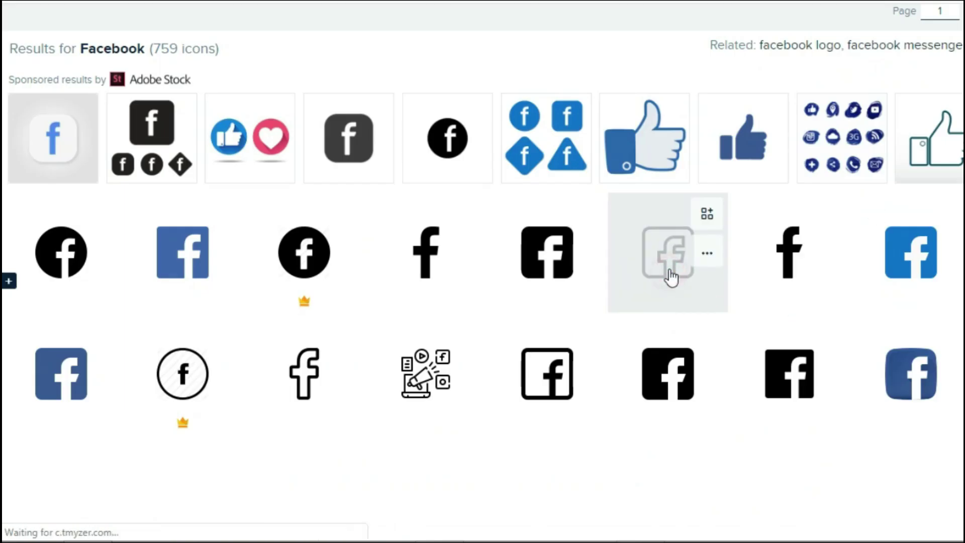
pyautogui.click(374, 58)
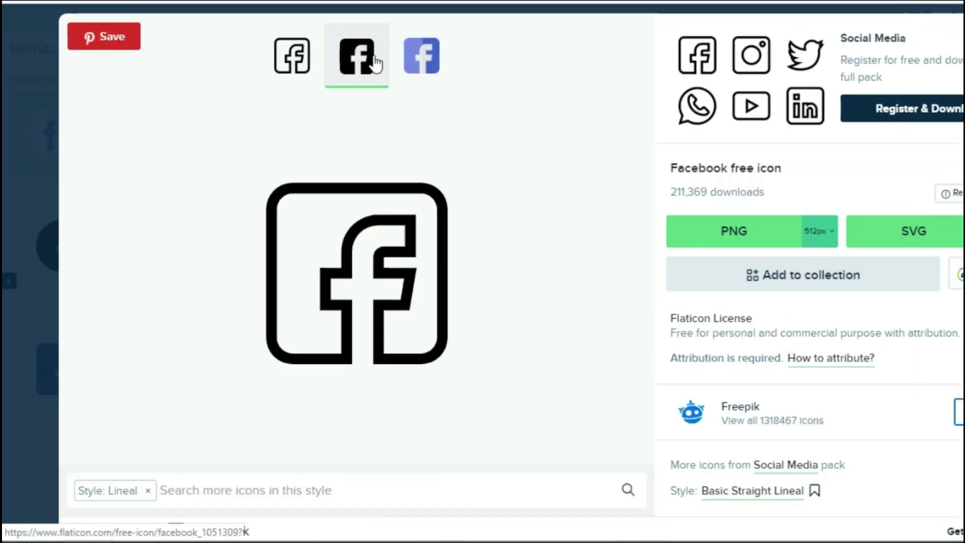
pyautogui.click(417, 71)
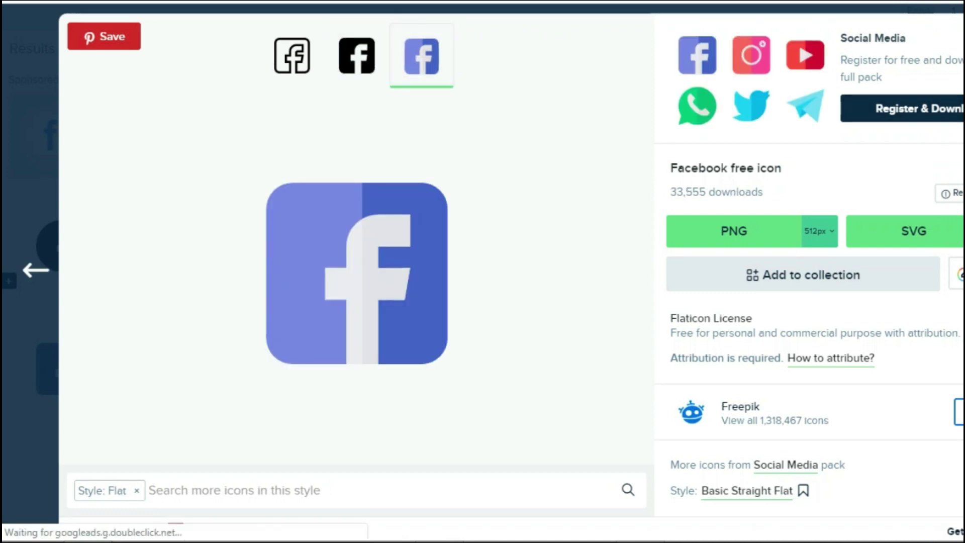
pyautogui.press('Escape')
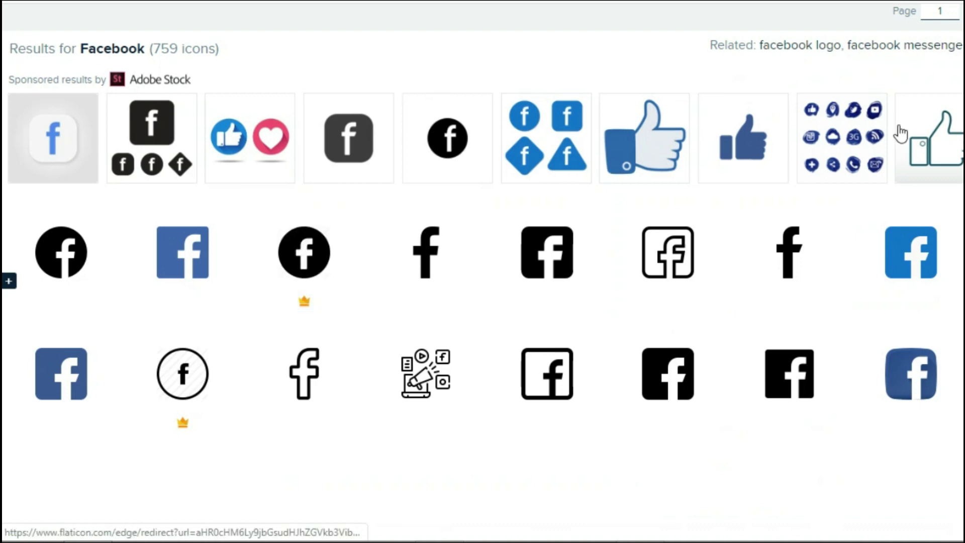
pyautogui.scroll(3, 803, 91)
# Replace the search term with 'like' and run the search.
pyautogui.click(445, 74)
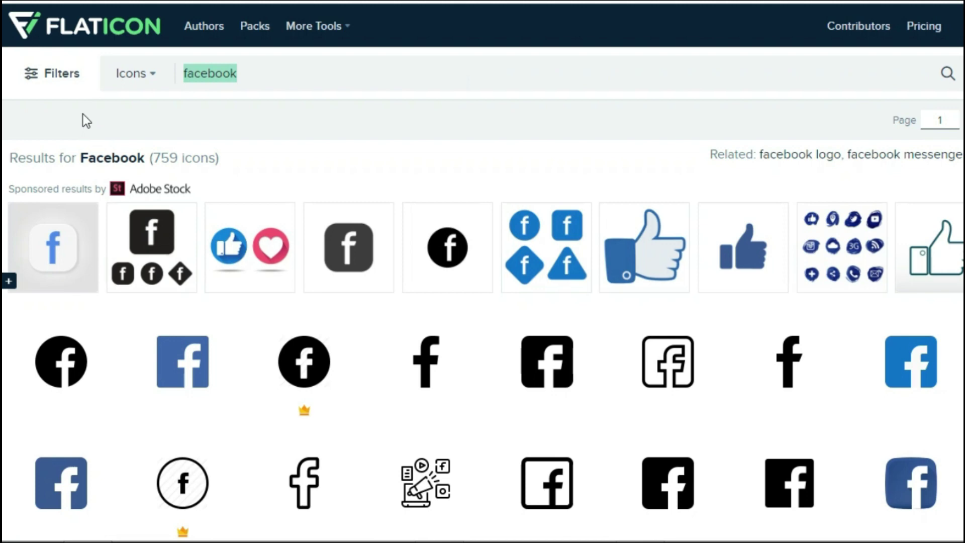
pyautogui.write('like')
pyautogui.press('Return')
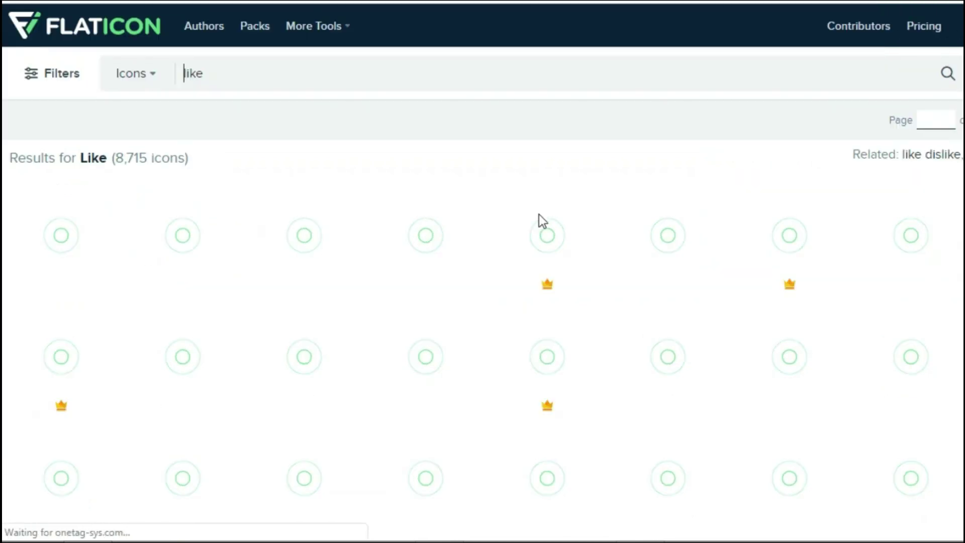
pyautogui.moveTo(425, 360)
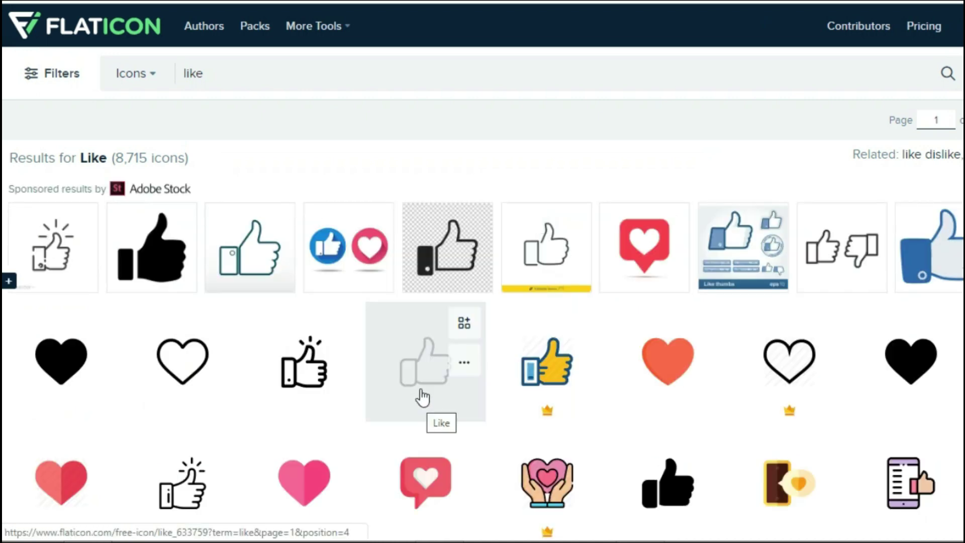
pyautogui.scroll(-3, 425, 395)
pyautogui.scroll(-2, 431, 276)
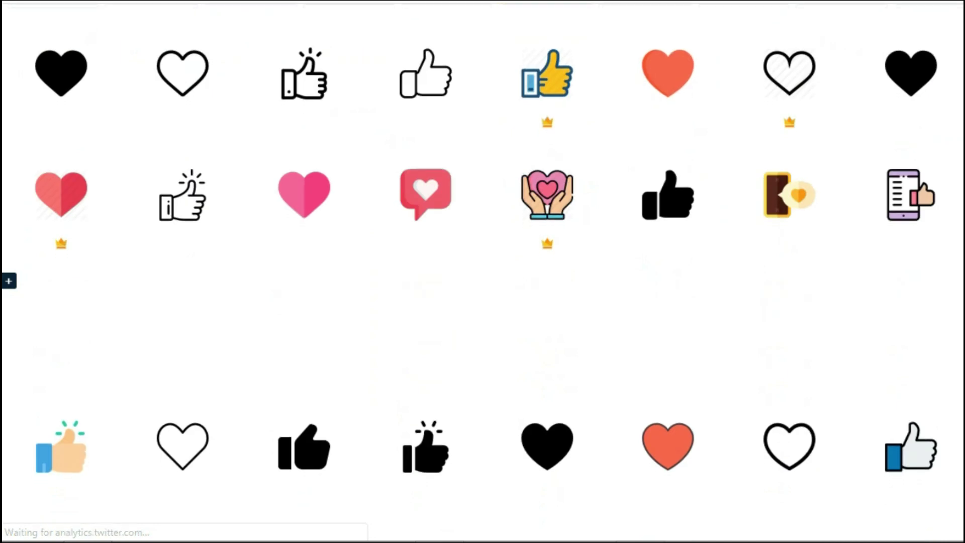
# Download a thumbs-up icon's flat colour version as a free PNG with attribution.
pyautogui.click(406, 436)
pyautogui.click(261, 72)
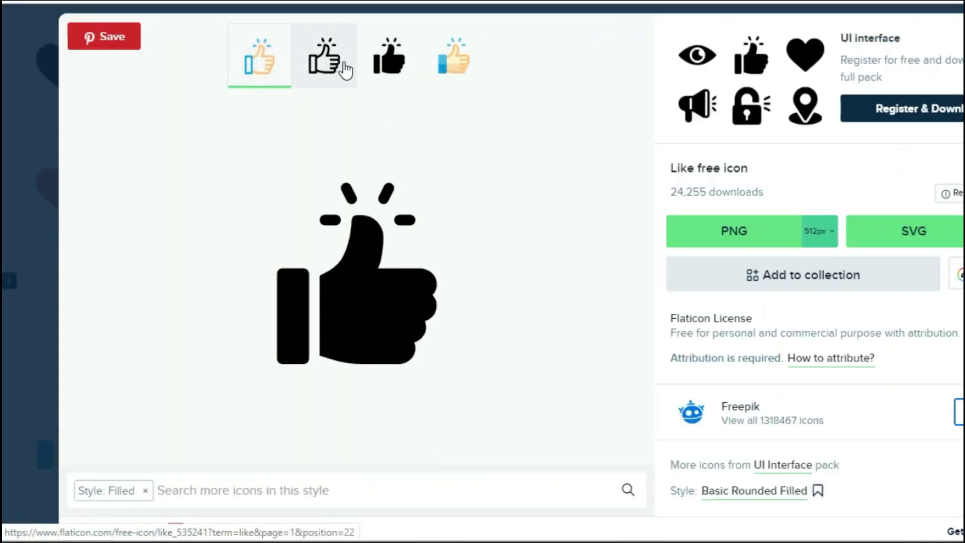
pyautogui.click(431, 74)
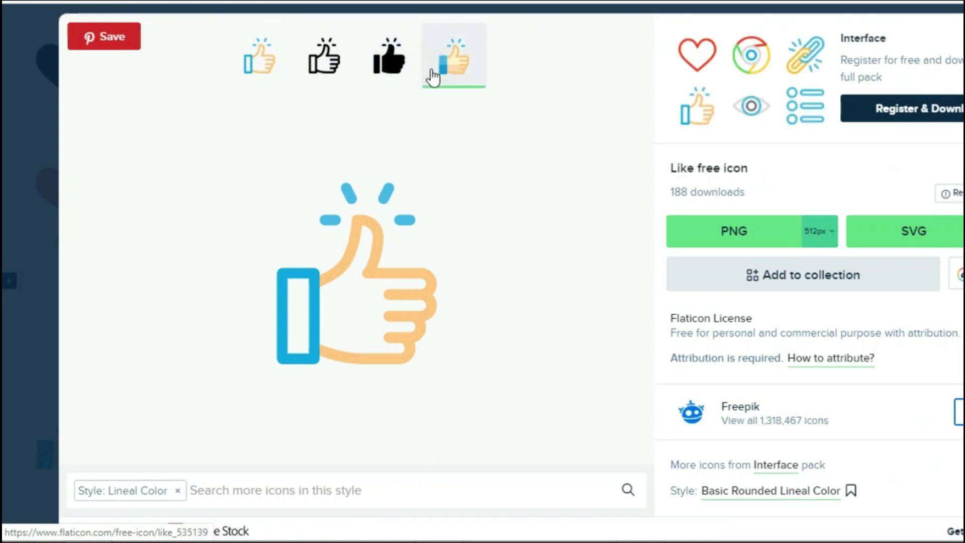
pyautogui.click(695, 243)
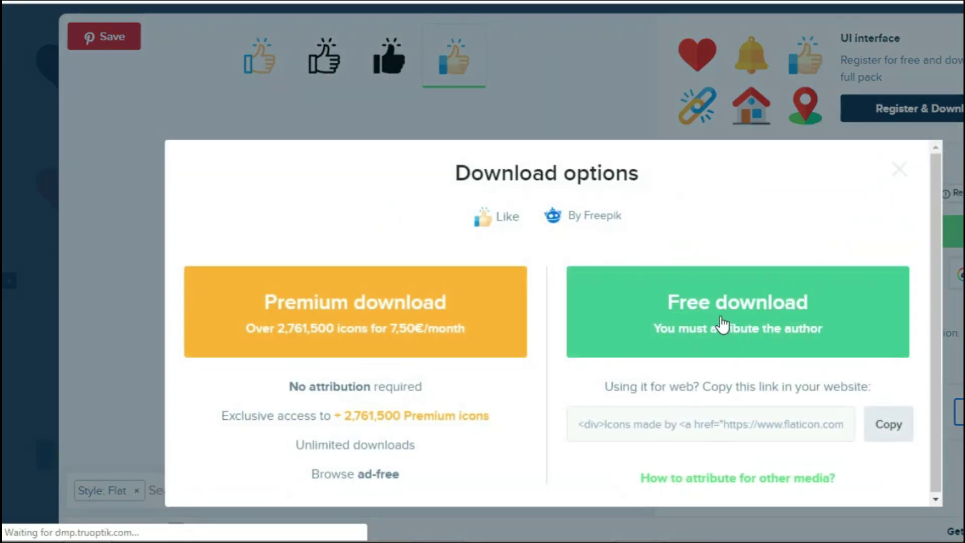
pyautogui.click(722, 324)
pyautogui.click(706, 93)
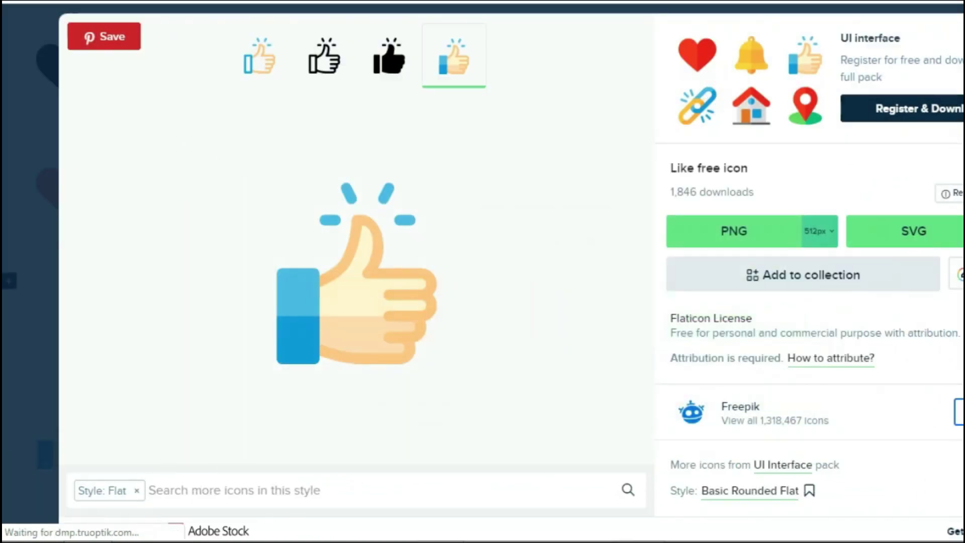
pyautogui.press('Escape')
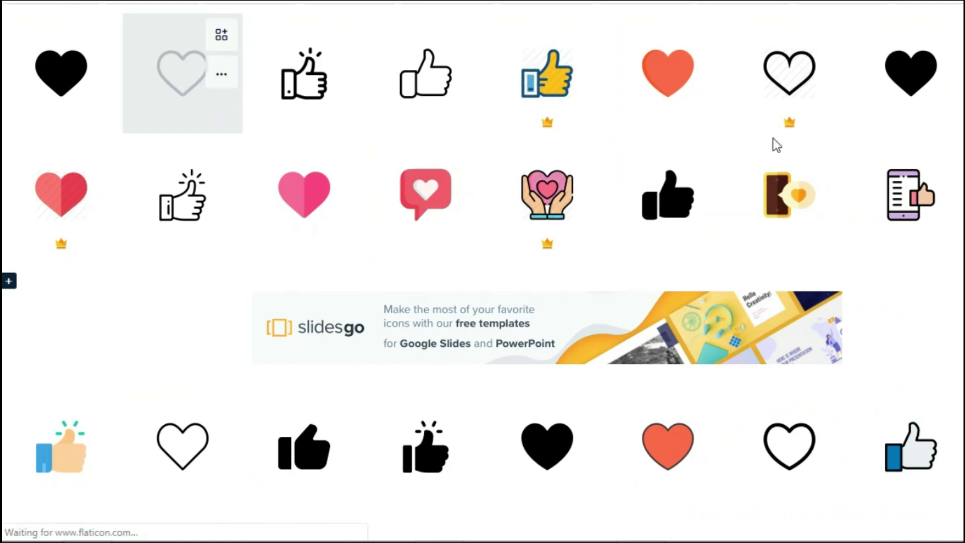
# Open the flat thumbs-up icon's details, then close them.
pyautogui.click(60, 446)
pyautogui.press('Escape')
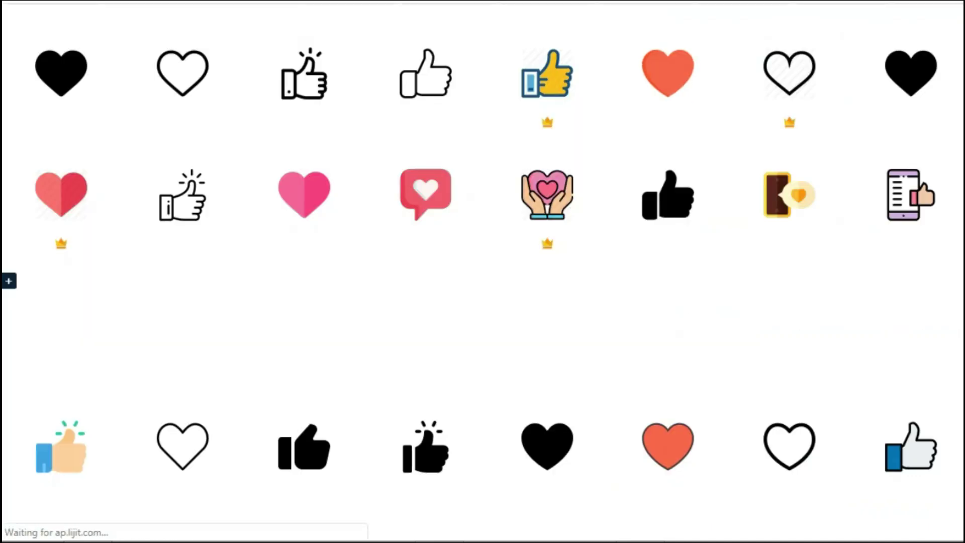
pyautogui.scroll(5, 691, 60)
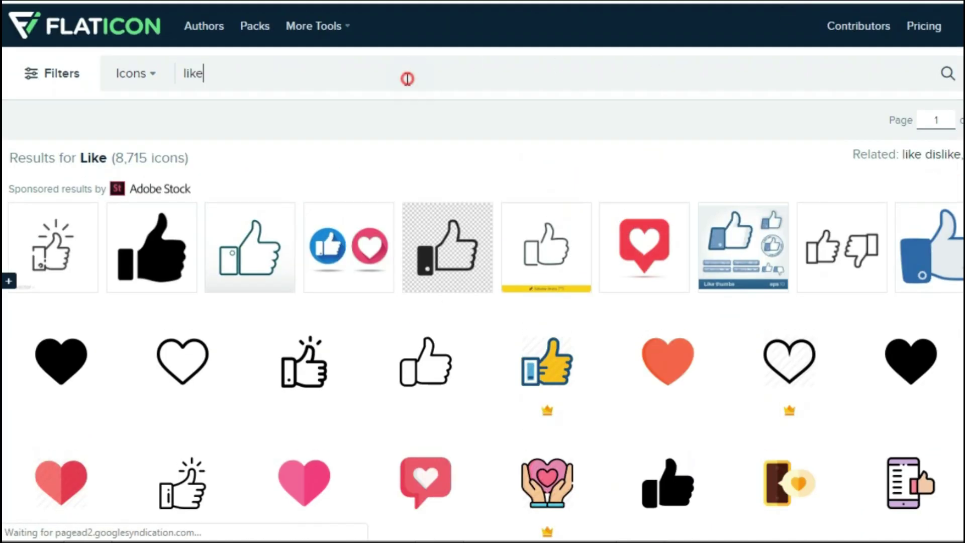
# Switch the search type from Icons to Packs and rerun the 'like' search.
pyautogui.click(148, 81)
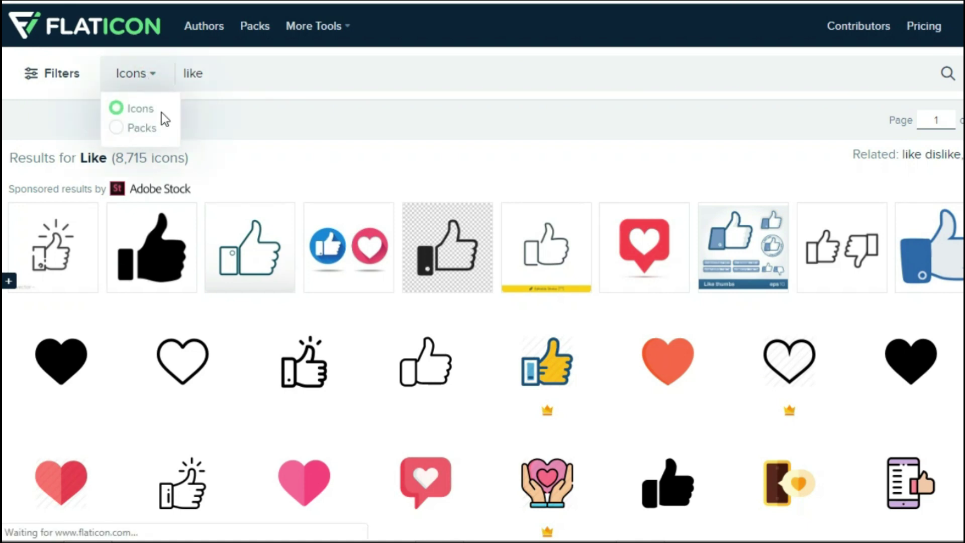
pyautogui.click(158, 128)
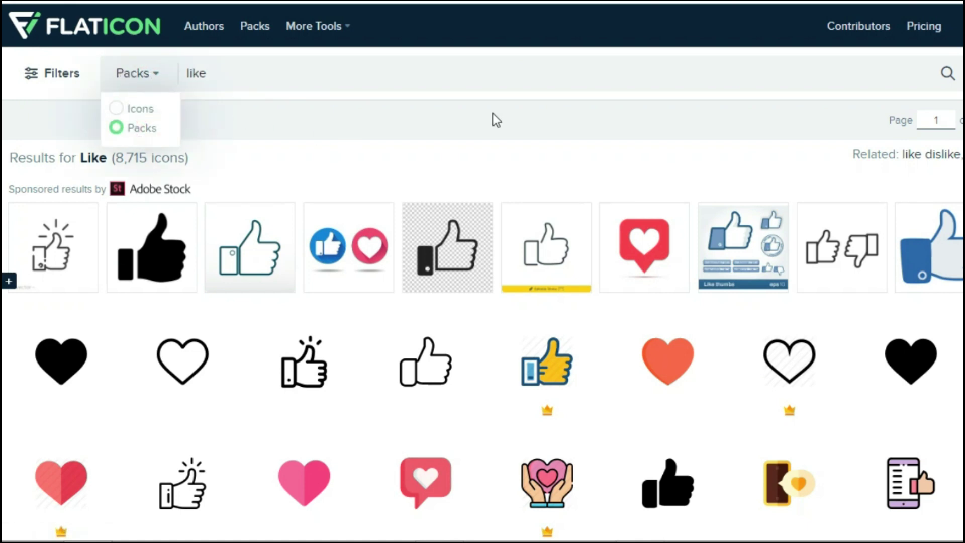
pyautogui.click(801, 73)
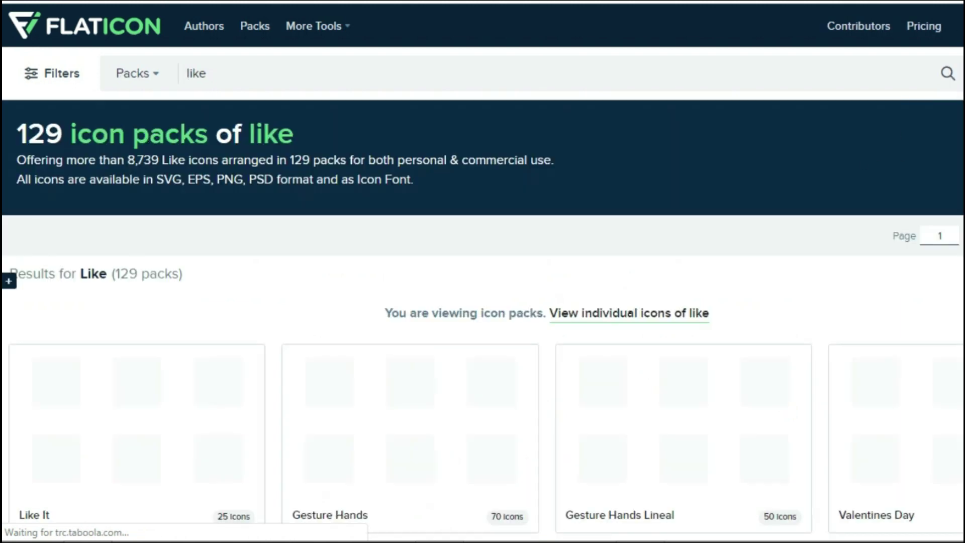
pyautogui.scroll(-3, 482, 271)
pyautogui.scroll(-3, 482, 272)
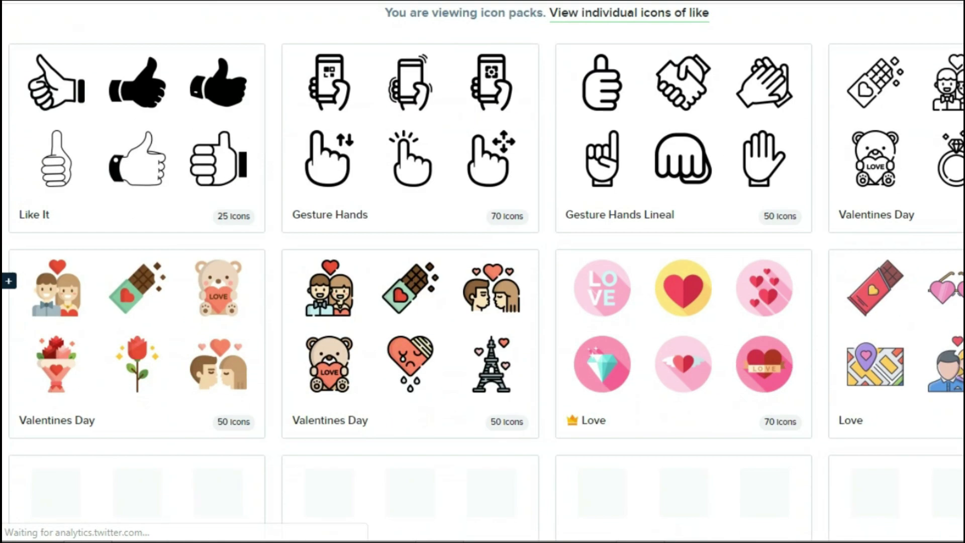
# Open and browse the 50-icon Gesture Hands Lineal pack.
pyautogui.click(703, 136)
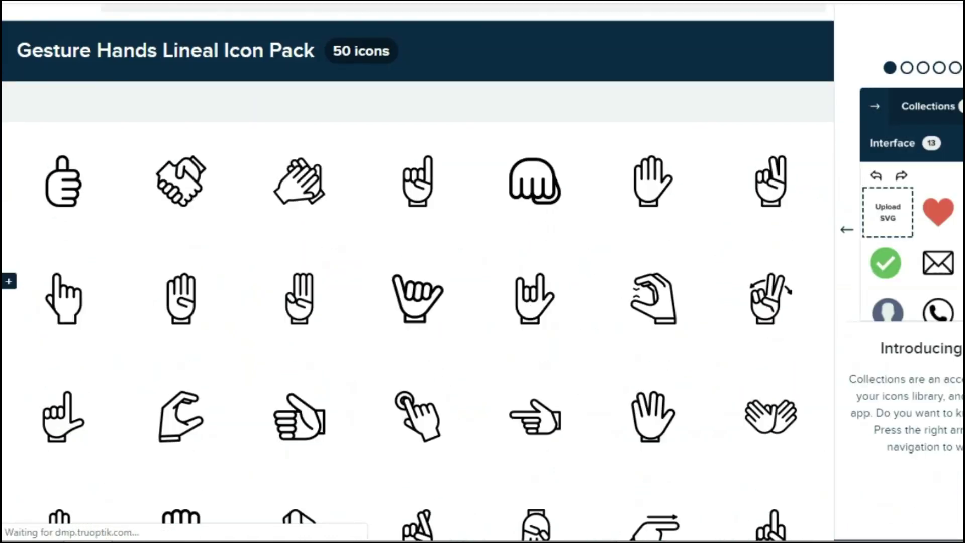
pyautogui.scroll(-3, 417, 272)
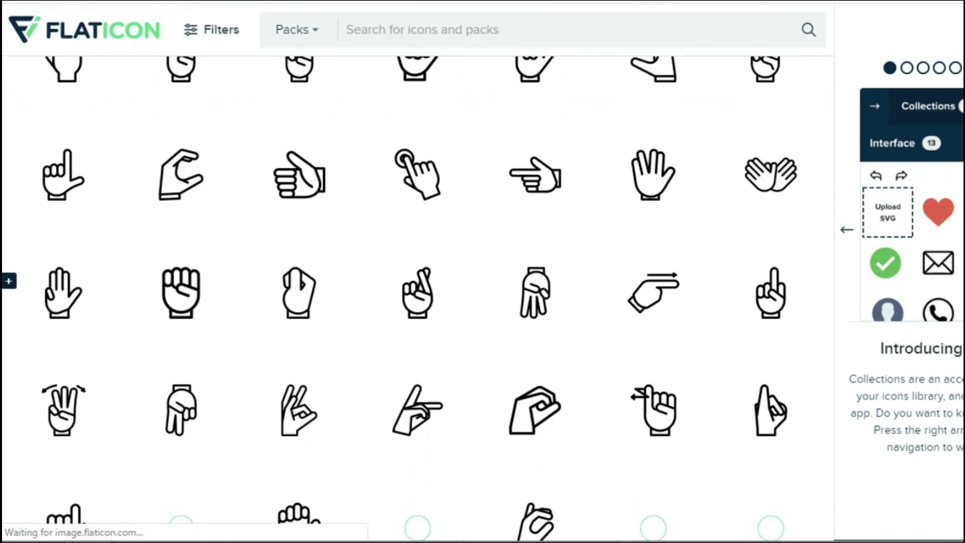
pyautogui.scroll(5, 417, 271)
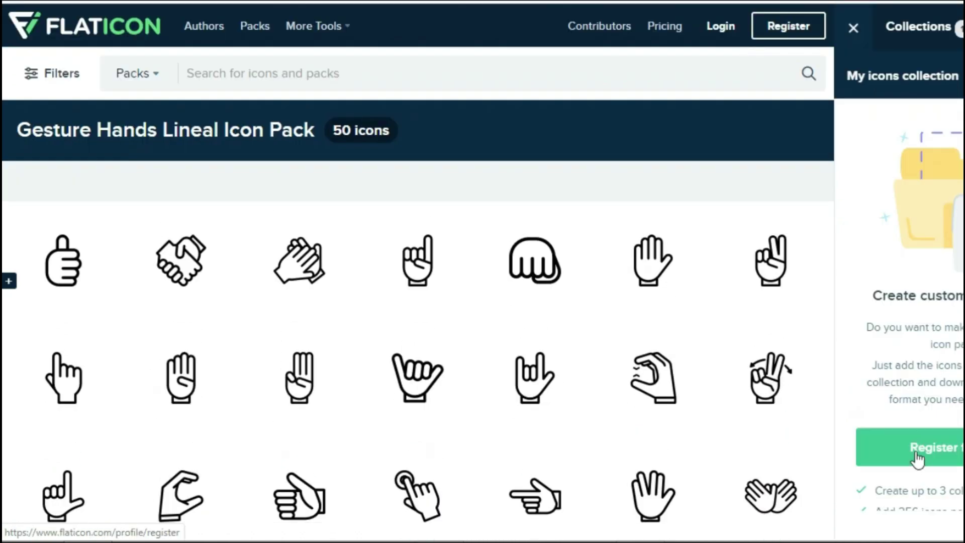
pyautogui.click(918, 459)
pyautogui.scroll(-4, 417, 271)
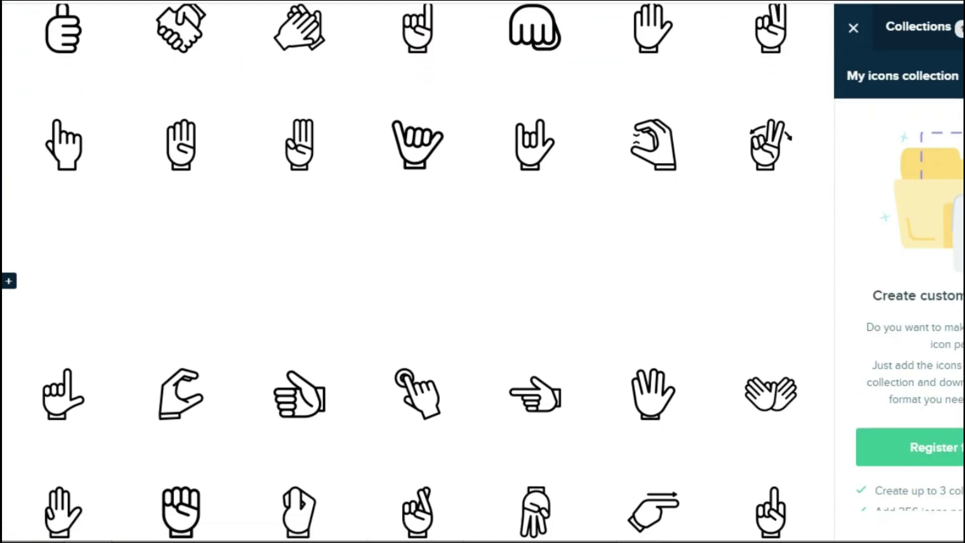
pyautogui.scroll(-5, 417, 271)
pyautogui.scroll(-1, 900, 322)
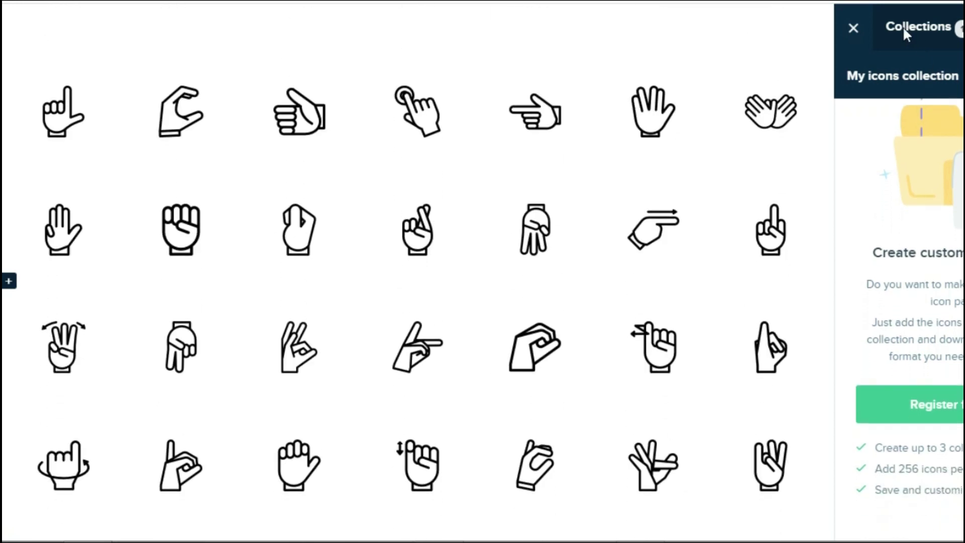
# Close the Collections sidebar and return to the 129 like icon packs.
pyautogui.click(865, 30)
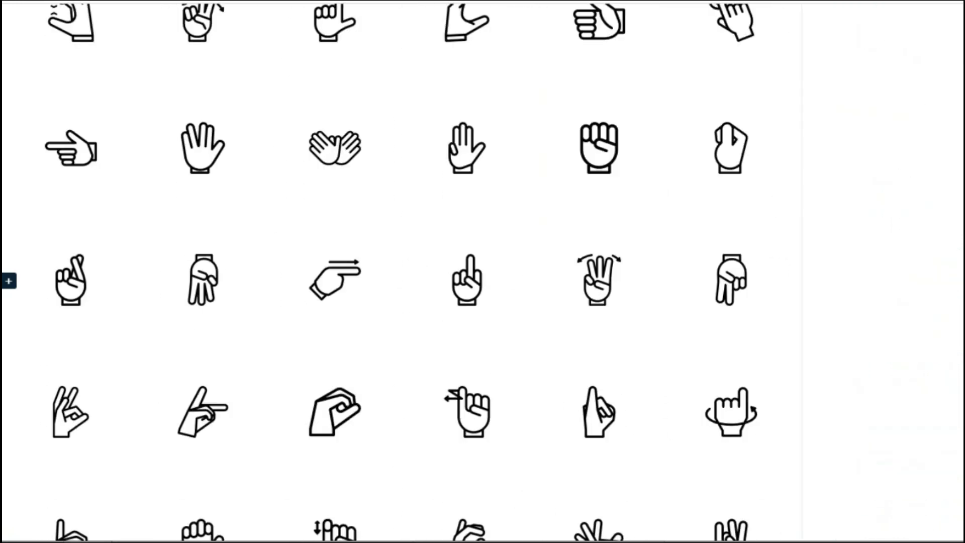
pyautogui.scroll(2, 653, 201)
pyautogui.scroll(7, 402, 302)
pyautogui.scroll(-10, 402, 302)
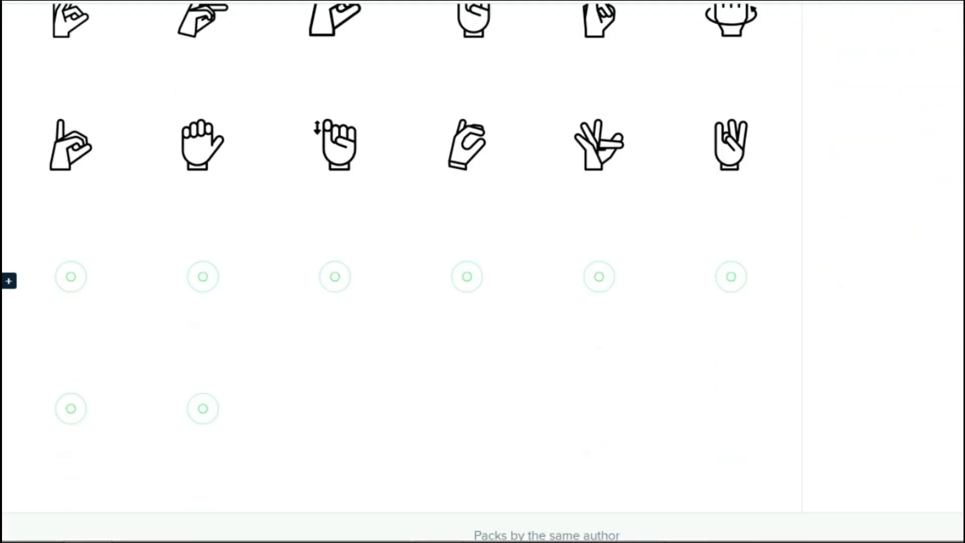
pyautogui.scroll(5, 402, 301)
pyautogui.scroll(7, 402, 302)
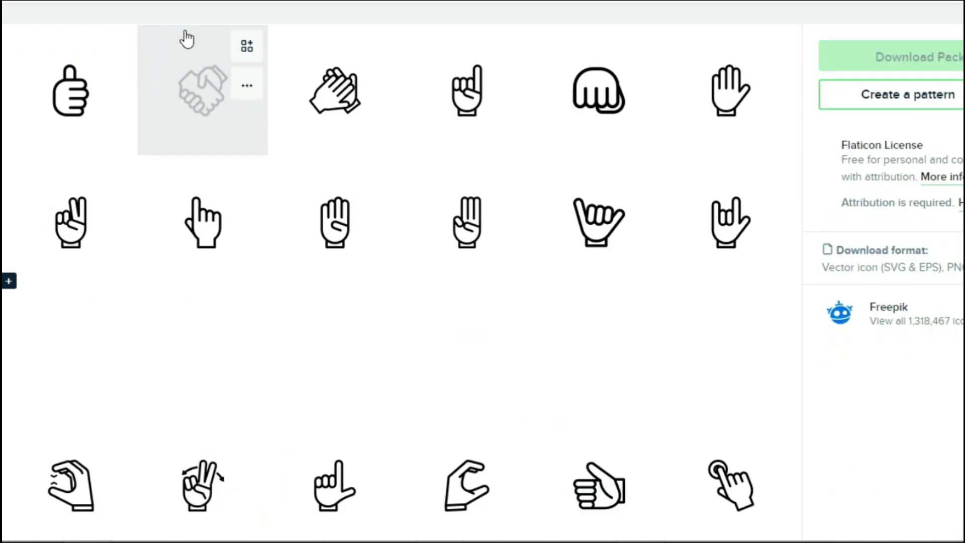
pyautogui.hotkey('alt', 'Left')
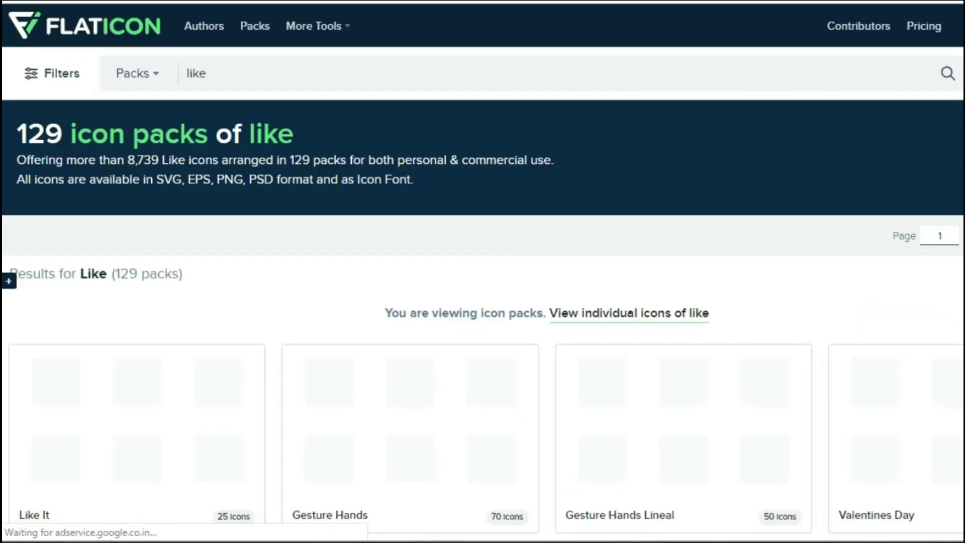